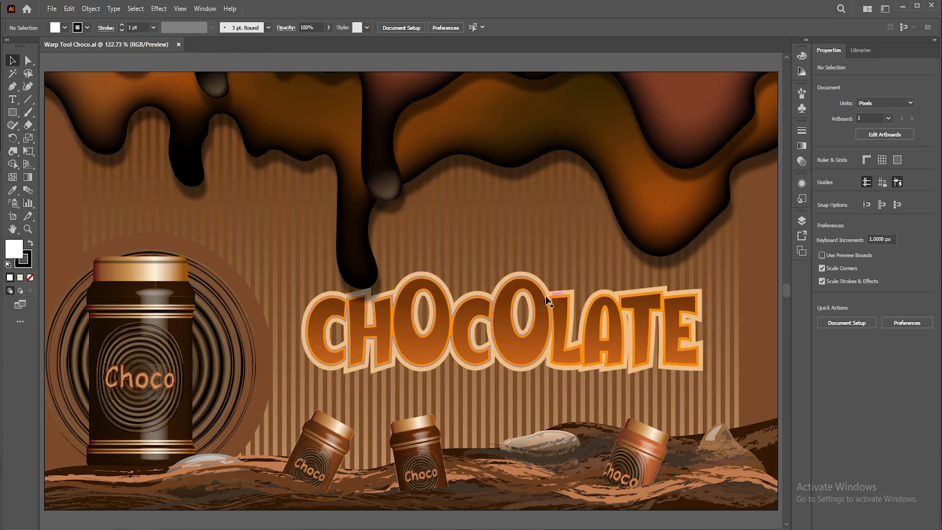
Step: Draw a white rectangle 1920 px wide and about 556 px high across the top of the artboard
key("ctrl+minus")
key("ctrl+minus")
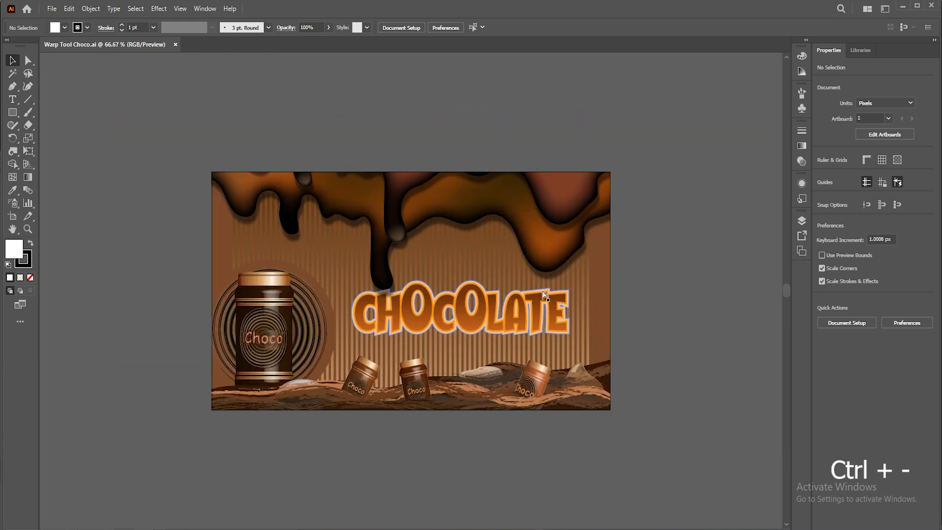
key("ctrl+minus")
key("h")
left_click_drag(543, 280, 494, 284)
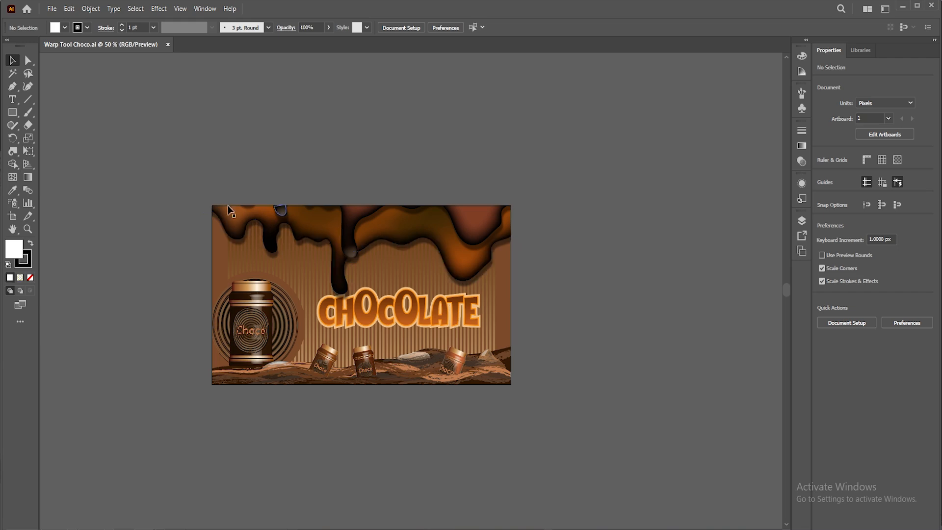
left_click(11, 113)
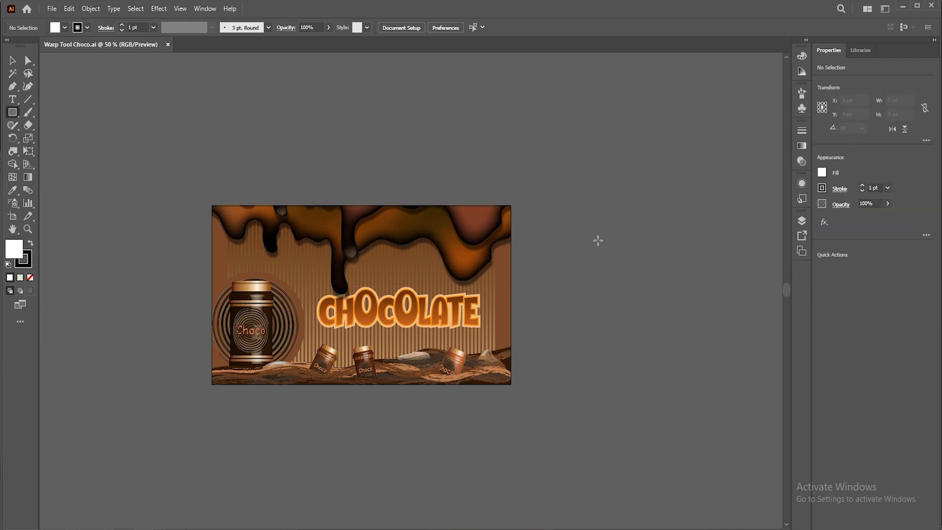
left_click_drag(212, 205, 511, 297)
key("v")
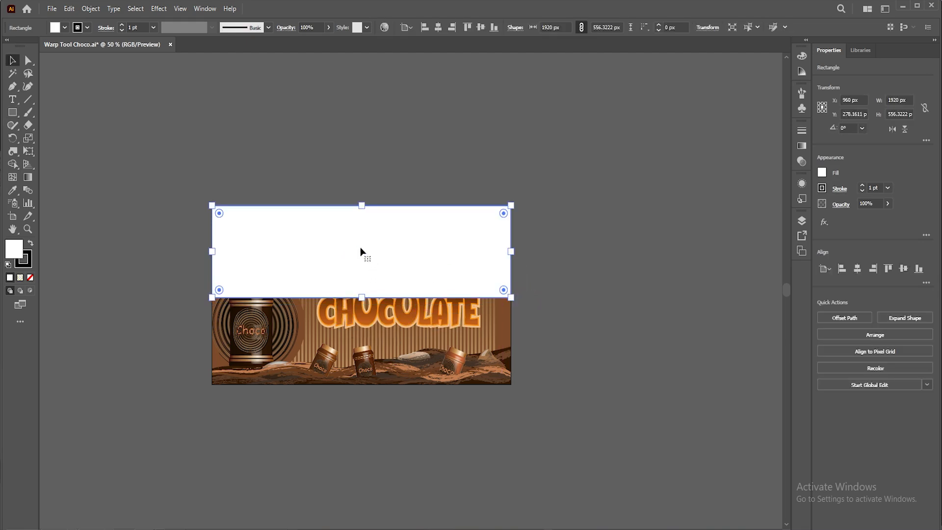
Step: Move the rectangle onto the empty canvas beside the artboard and reduce its height to about 377 px
left_click_drag(326, 244, 635, 244)
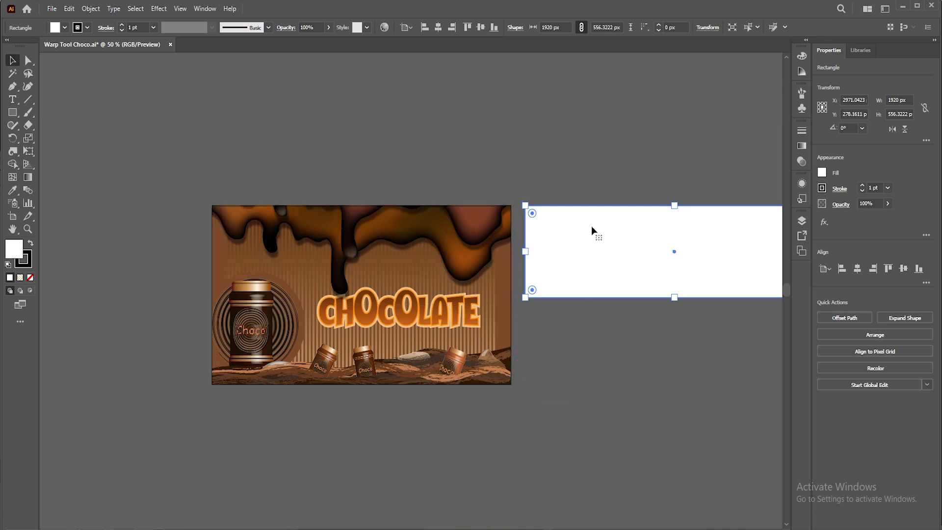
scroll(625, 236, "right", 3)
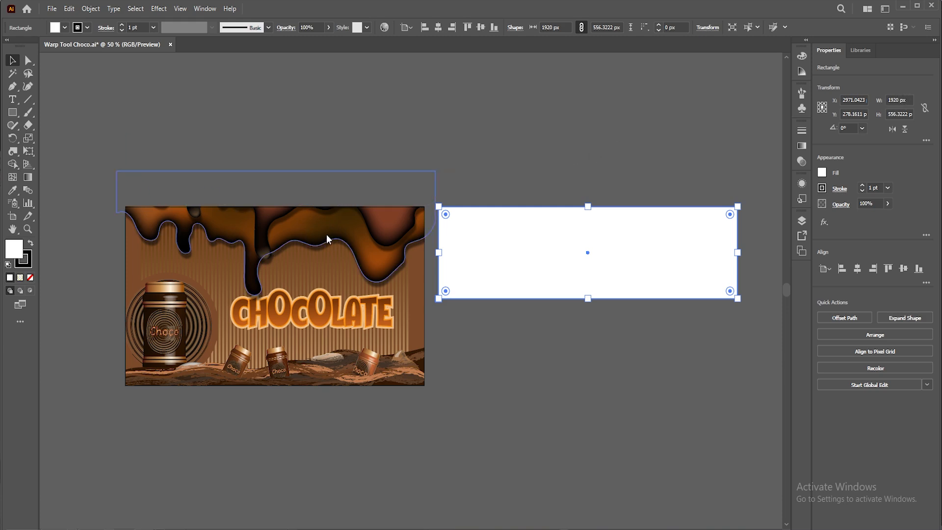
left_click_drag(591, 301, 591, 269)
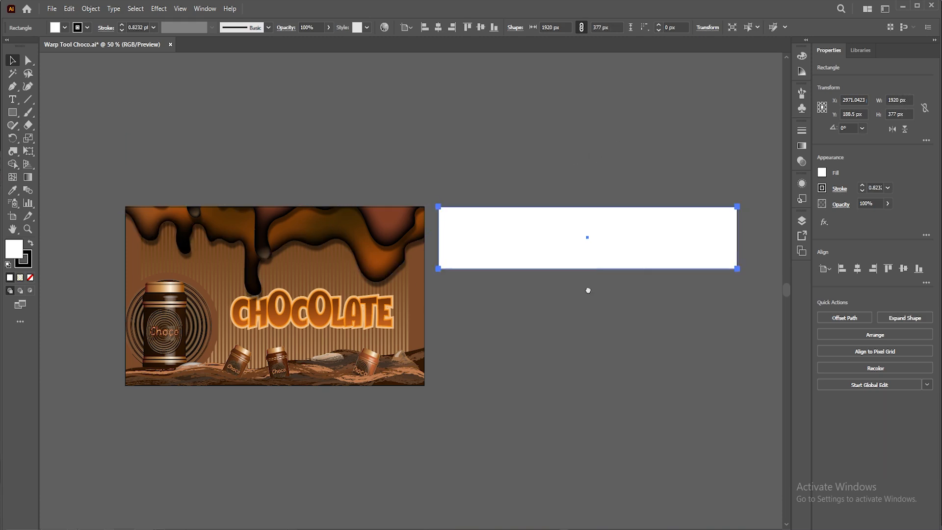
scroll(68, 177, "right", 1)
Step: Set the Warp tool's intensity to 80% and pull a small drip from the left end of the rectangle's lower edge
left_click_drag(13, 151, 74, 166)
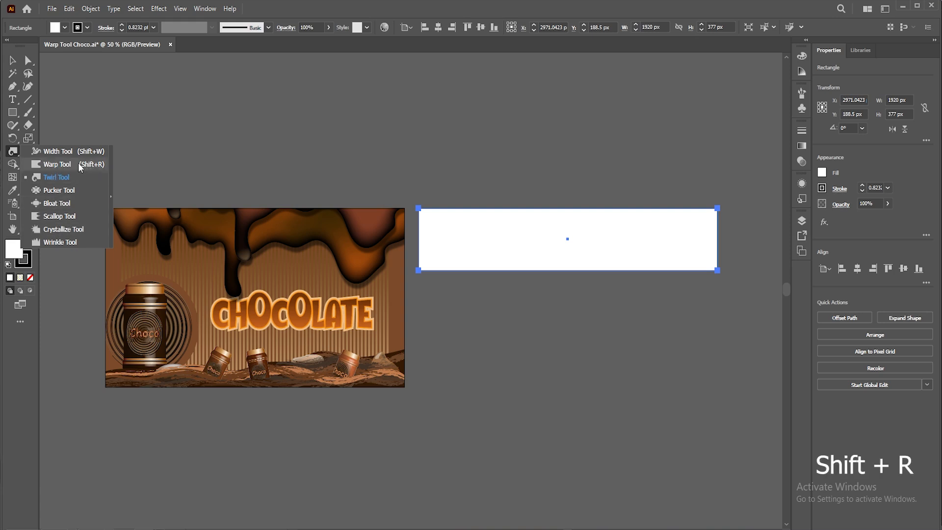
left_click(68, 165)
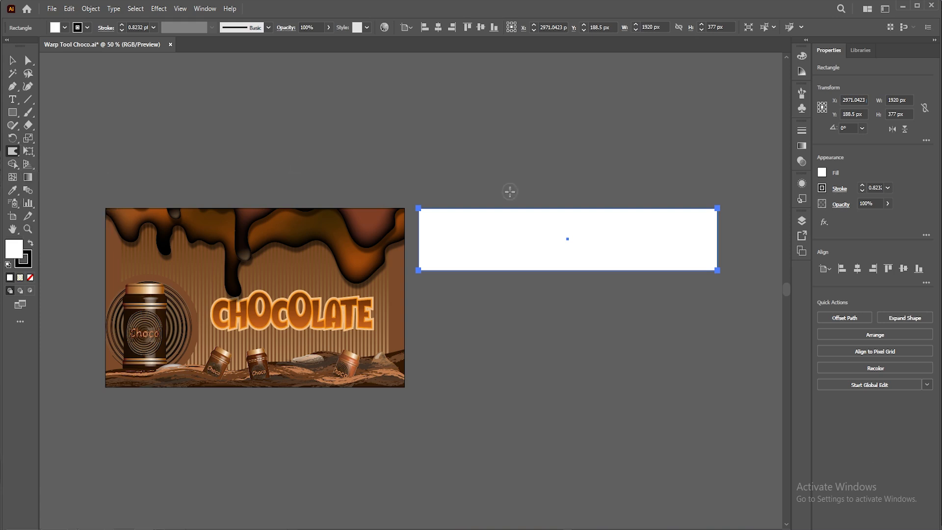
key("z")
left_click_drag(545, 231, 475, 221)
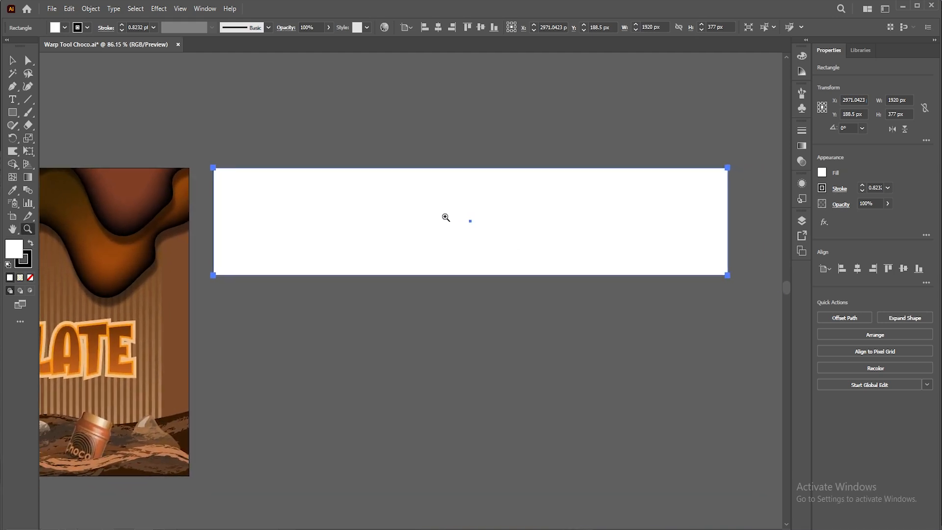
double_click(15, 151)
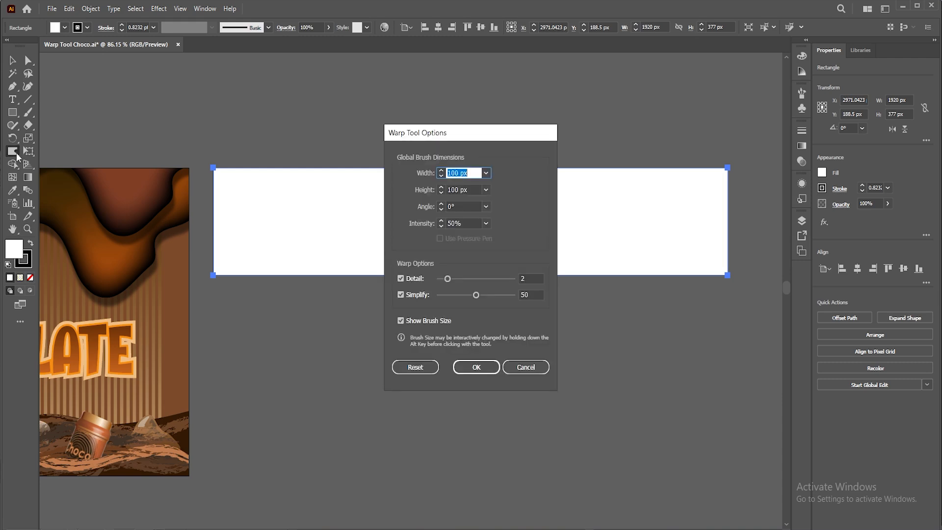
left_click(485, 223)
left_click(507, 328)
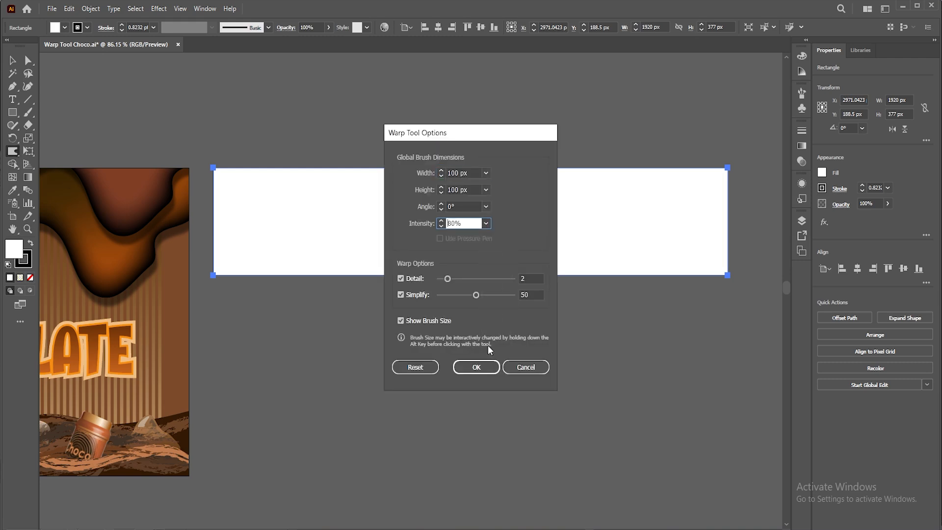
left_click(476, 367)
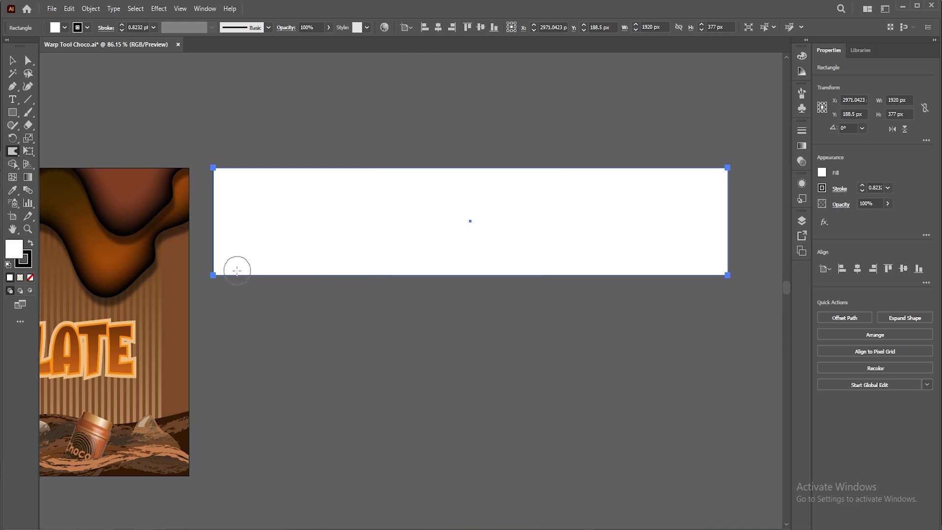
left_click_drag(238, 274, 241, 305)
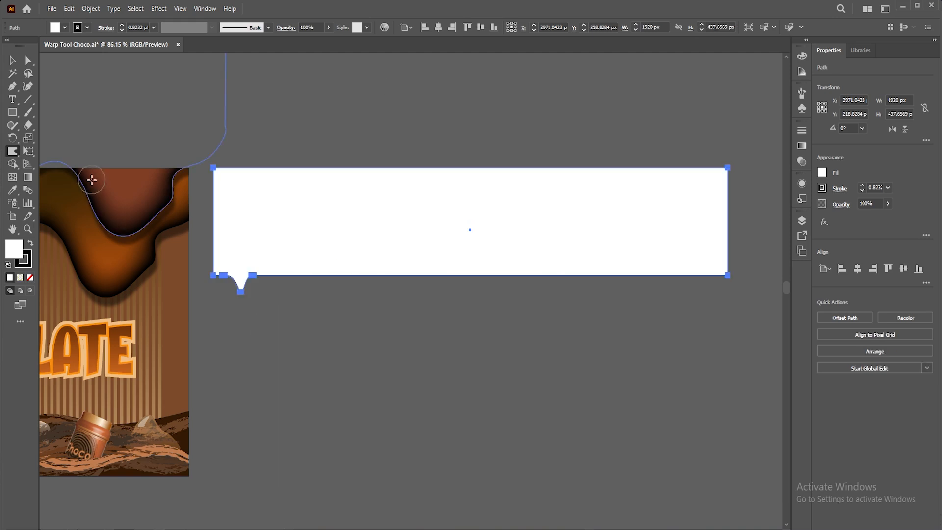
Step: Enlarge the Warp brush proportionally to about 180 px in width and height
double_click(14, 152)
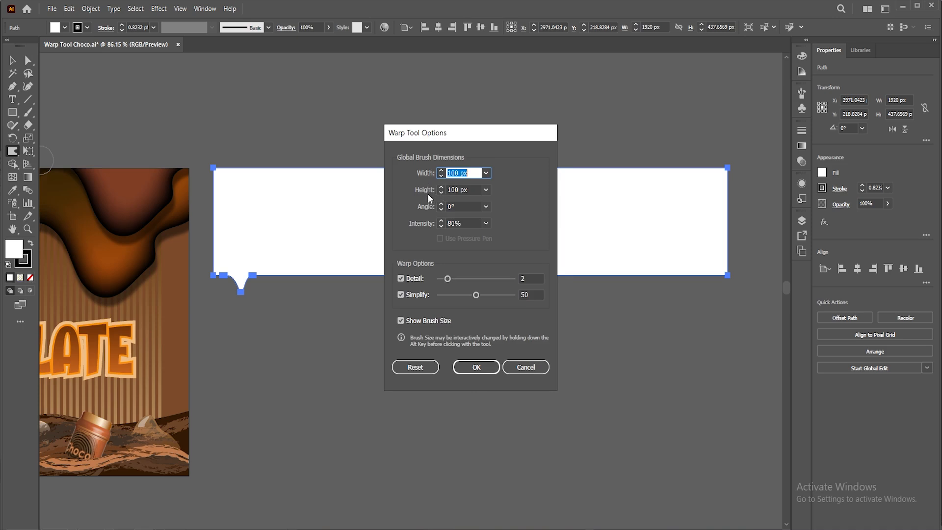
left_click(476, 367)
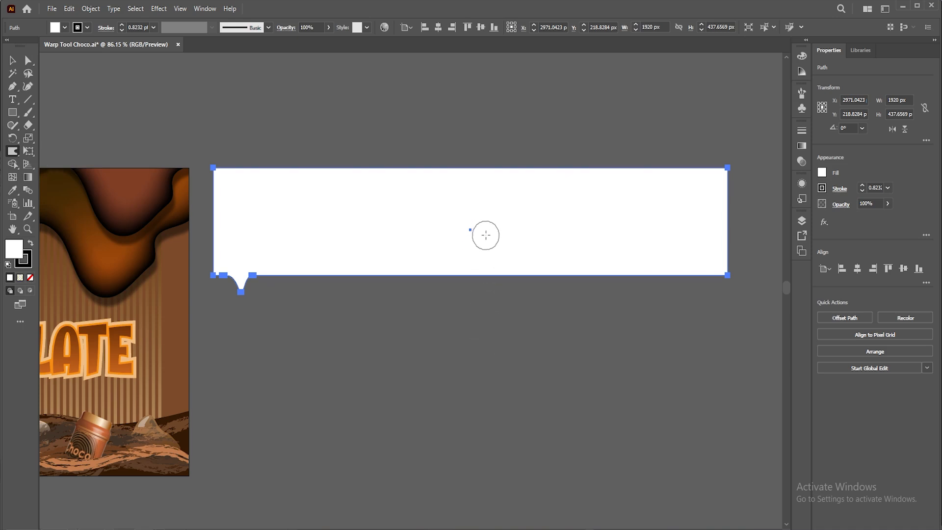
key("alt")
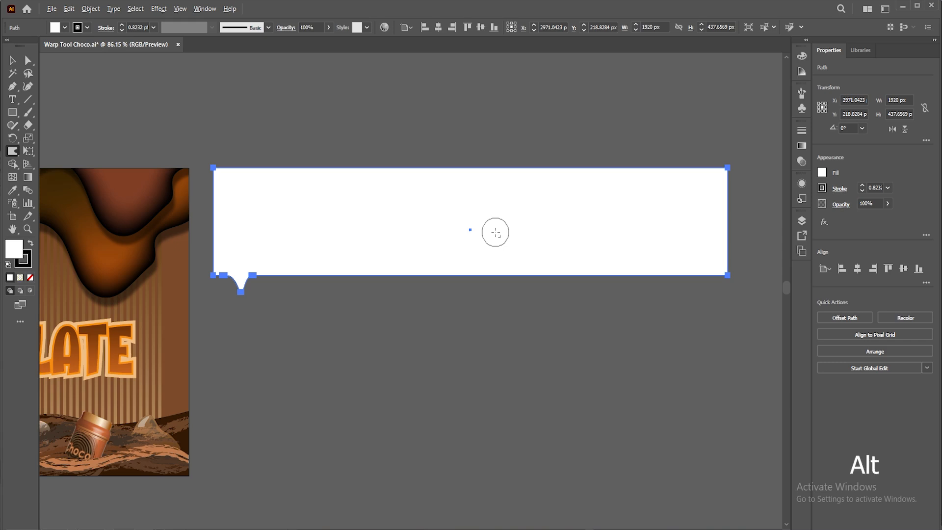
mouse_move(496, 233)
left_mouse_down()
mouse_move(518, 233)
mouse_move(518, 220)
left_mouse_up()
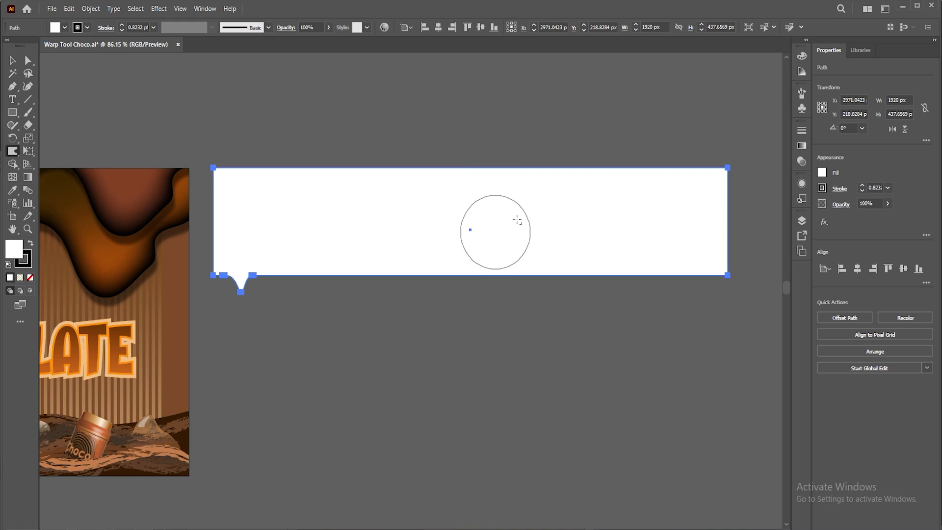
key("alt+shift")
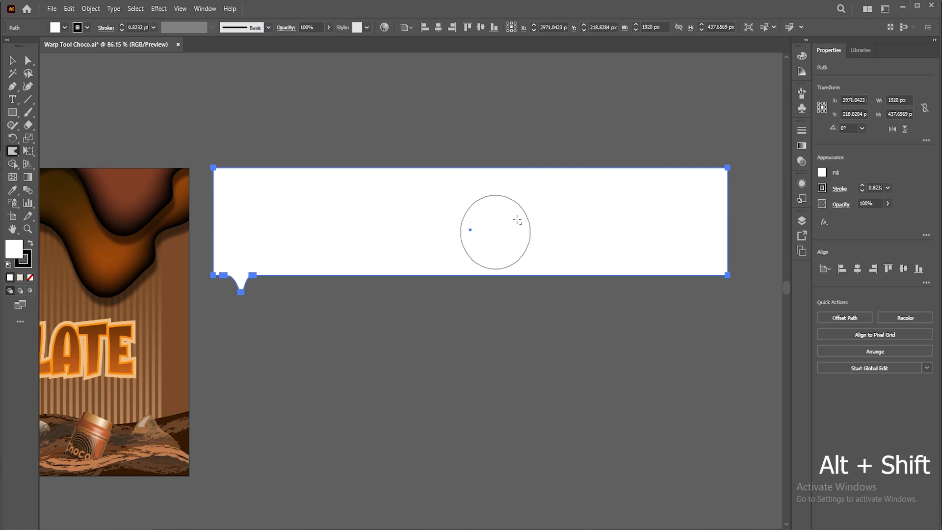
mouse_move(517, 220)
left_mouse_down()
mouse_move(532, 206)
mouse_move(507, 227)
left_mouse_up()
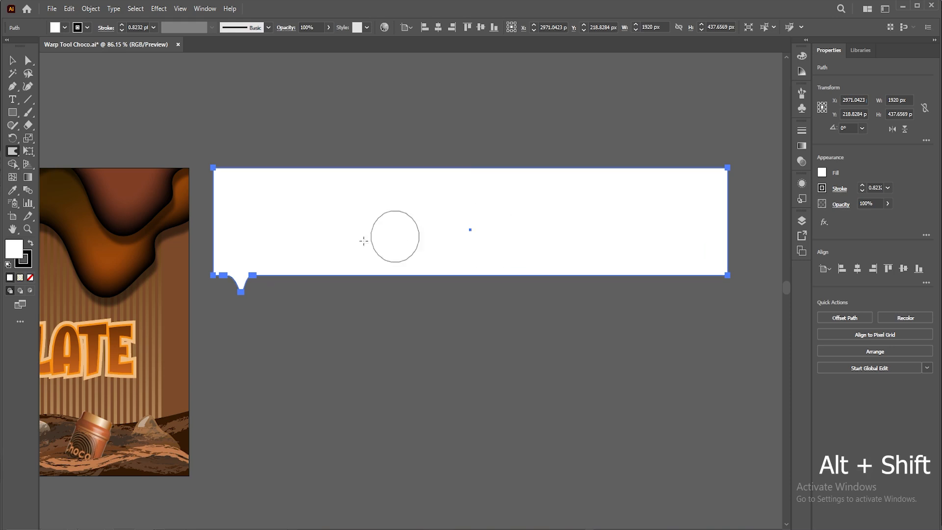
Step: Warp four more short drips down from the left and middle parts of the rectangle's lower edge
left_click_drag(282, 273, 288, 319)
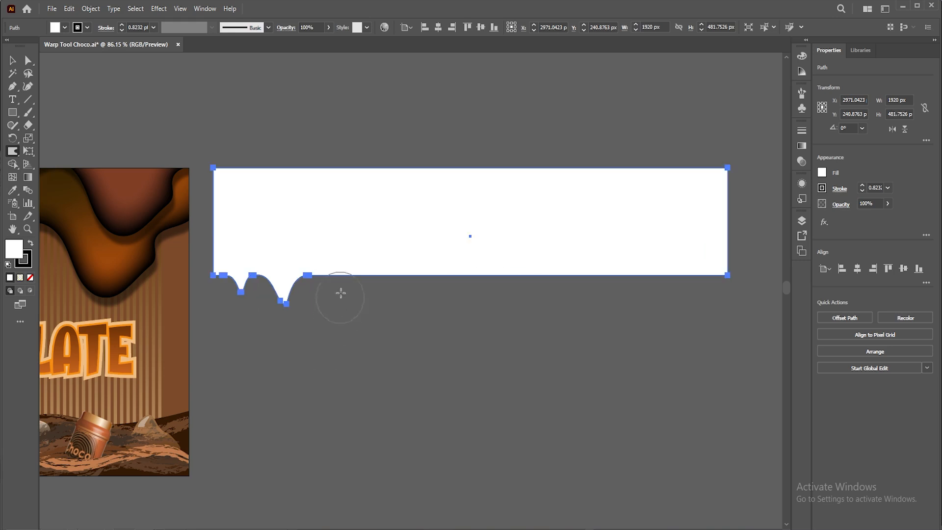
left_click_drag(369, 276, 360, 313)
left_click_drag(425, 281, 421, 302)
left_click_drag(480, 274, 481, 286)
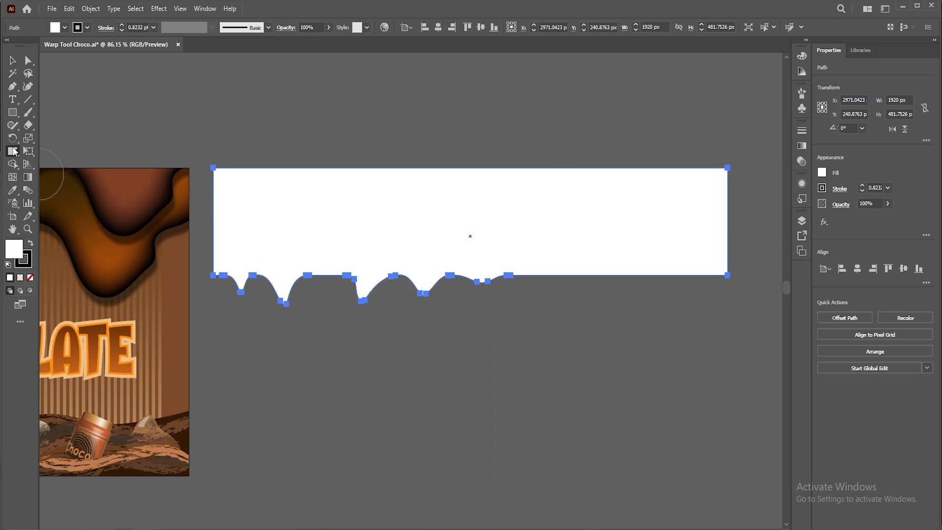
Step: Raise the Warp tool's intensity to 100%
double_click(13, 151)
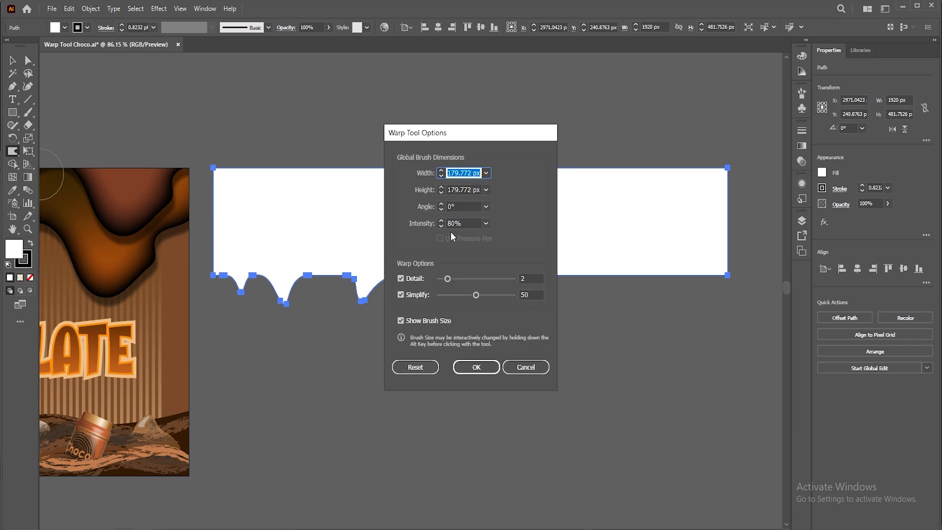
left_click(486, 224)
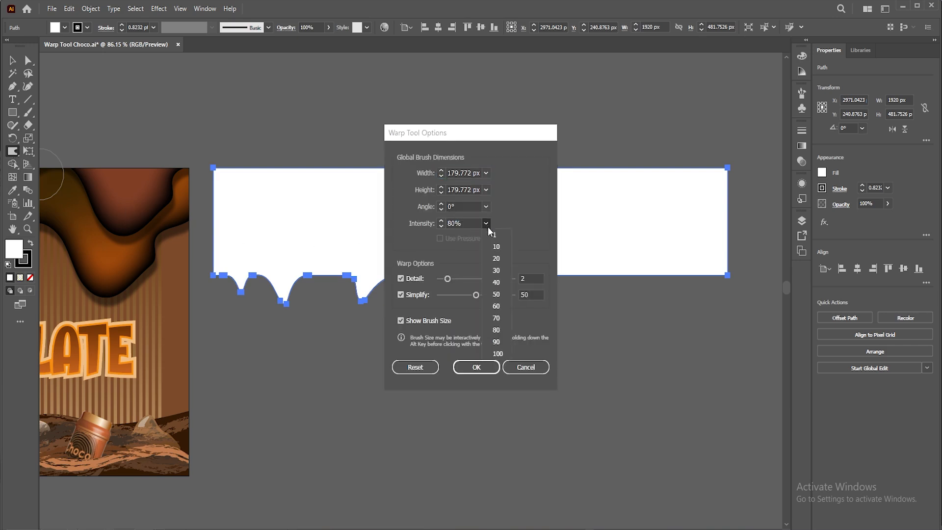
left_click(498, 349)
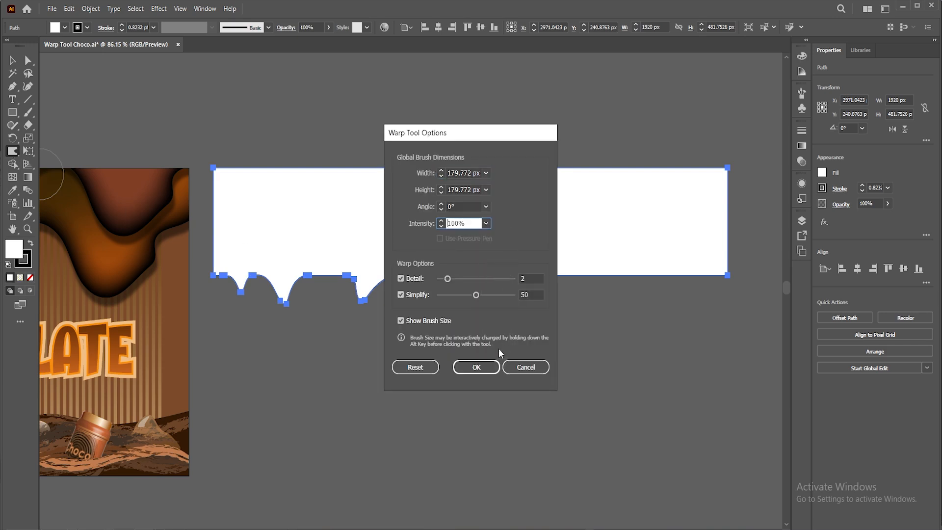
left_click(477, 367)
Step: Warp one long drip and three shorter drips down from the right part of the shape's lower edge
key("alt+shift")
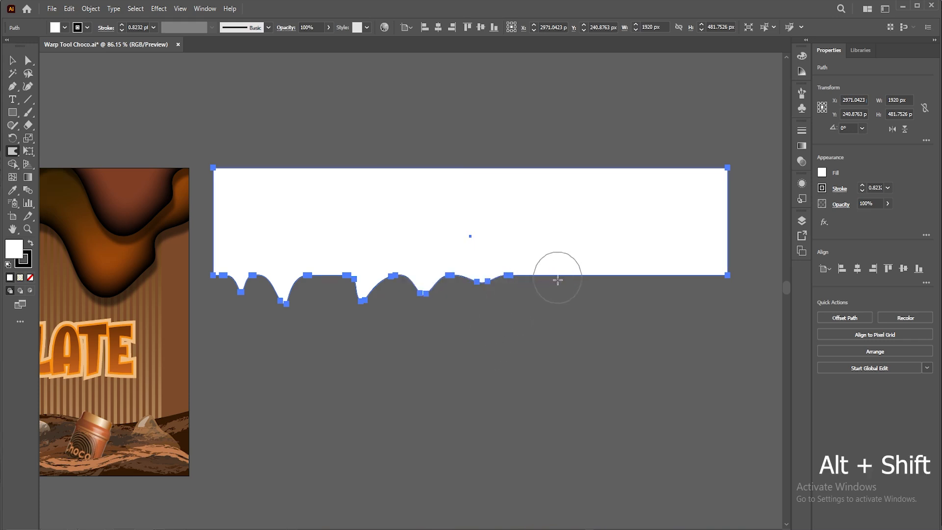
mouse_move(555, 292)
left_mouse_down()
mouse_move(547, 317)
mouse_move(571, 354)
mouse_move(557, 377)
left_mouse_up()
key("alt+shift")
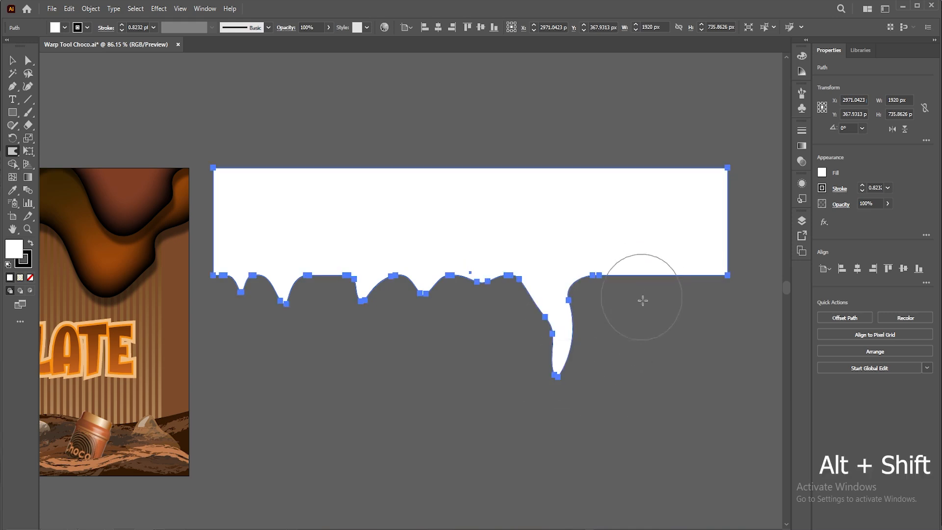
left_click_drag(637, 219, 608, 238)
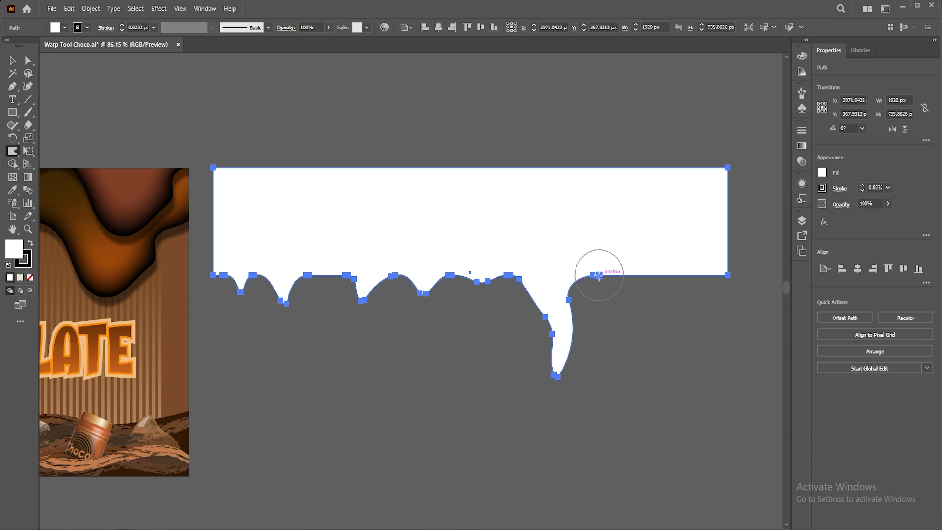
left_click_drag(599, 276, 609, 323)
left_click_drag(641, 276, 651, 304)
left_click_drag(705, 271, 692, 340)
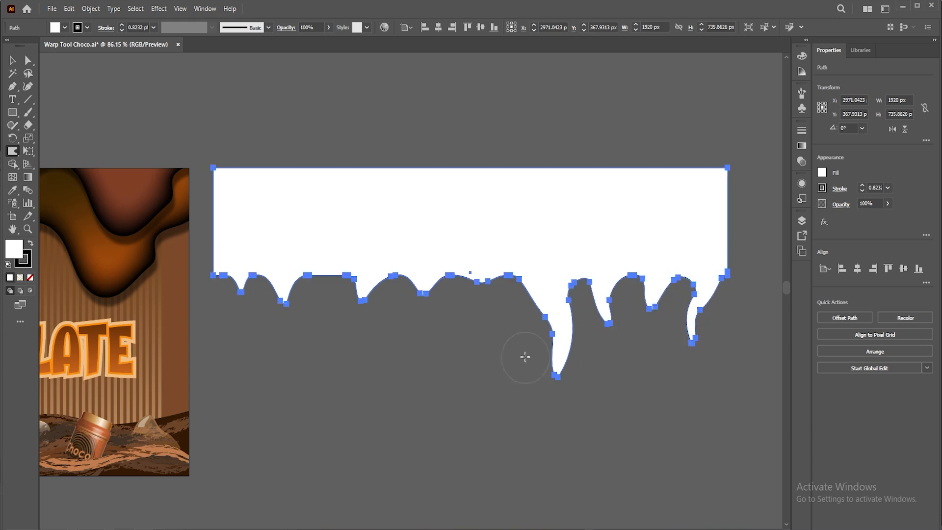
Step: Lengthen three of the short drips in the left and middle parts of the shape by warping them downward
left_click_drag(294, 311, 293, 338)
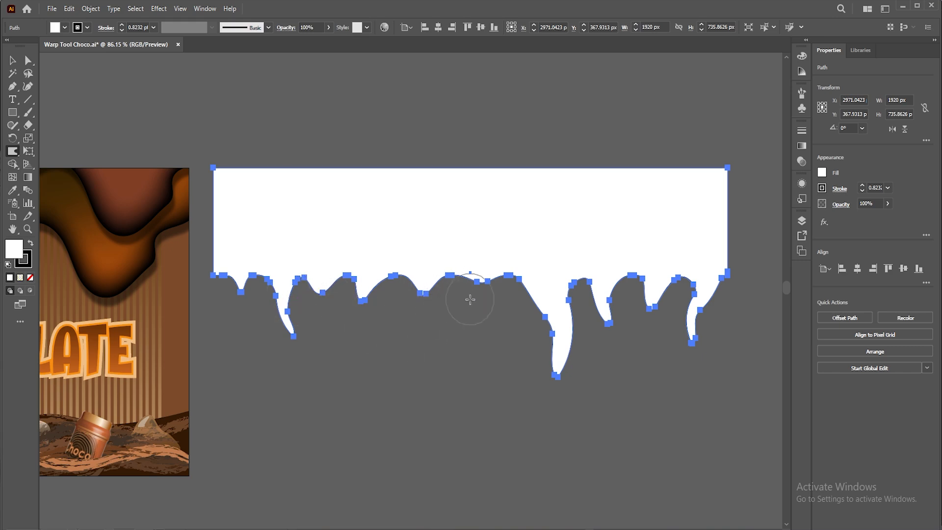
left_click_drag(427, 295, 434, 336)
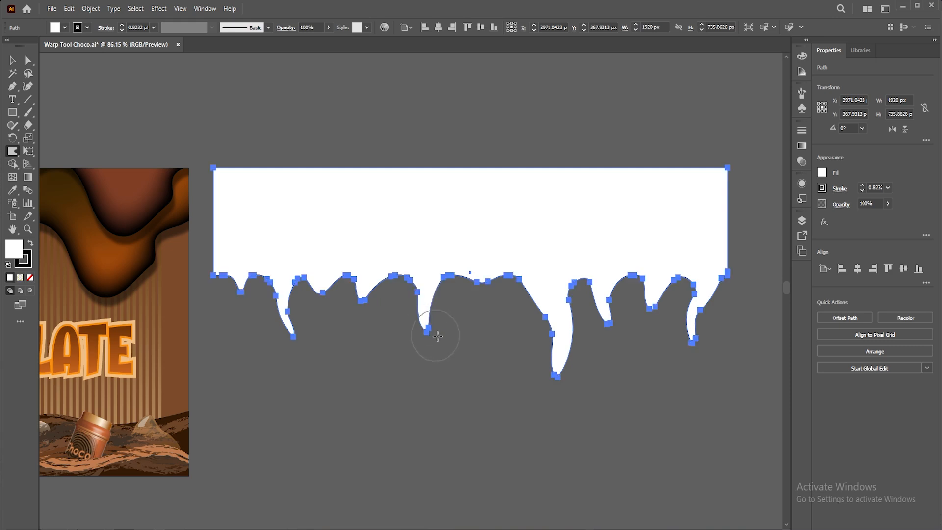
left_click_drag(485, 282, 486, 307)
Step: Warp the gaps between the drips upward at varying heights along the shape, including beside its left edge
left_click_drag(588, 281, 588, 245)
left_click_drag(511, 271, 496, 236)
left_click_drag(447, 273, 446, 232)
left_click_drag(537, 285, 534, 255)
left_click_drag(349, 273, 351, 242)
left_click_drag(295, 273, 298, 245)
mouse_move(234, 275)
left_mouse_down()
mouse_move(232, 247)
mouse_move(215, 256)
left_mouse_up()
Step: Round the pointed tip of the leftmost drip with the Anchor Point tool by pulling out horizontal handles
key("z")
left_click_drag(284, 291, 462, 345)
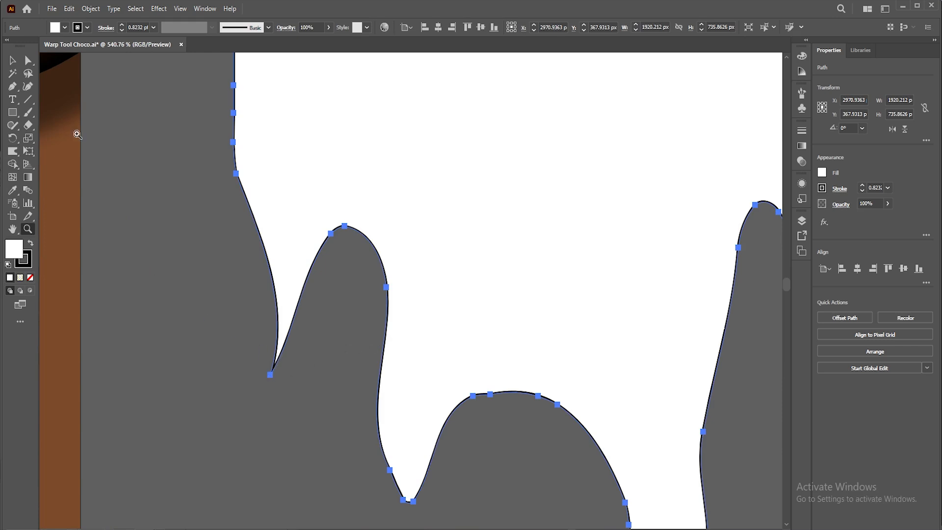
left_click(12, 86)
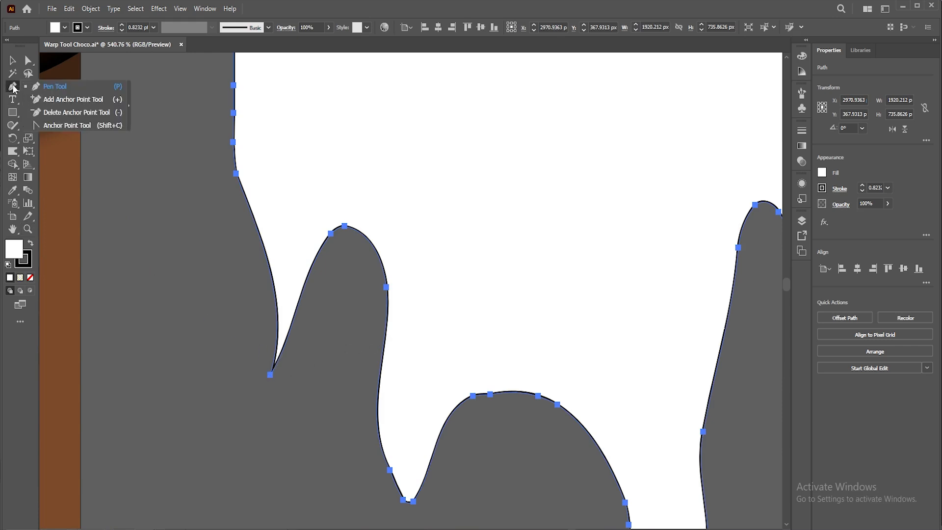
left_click(70, 125)
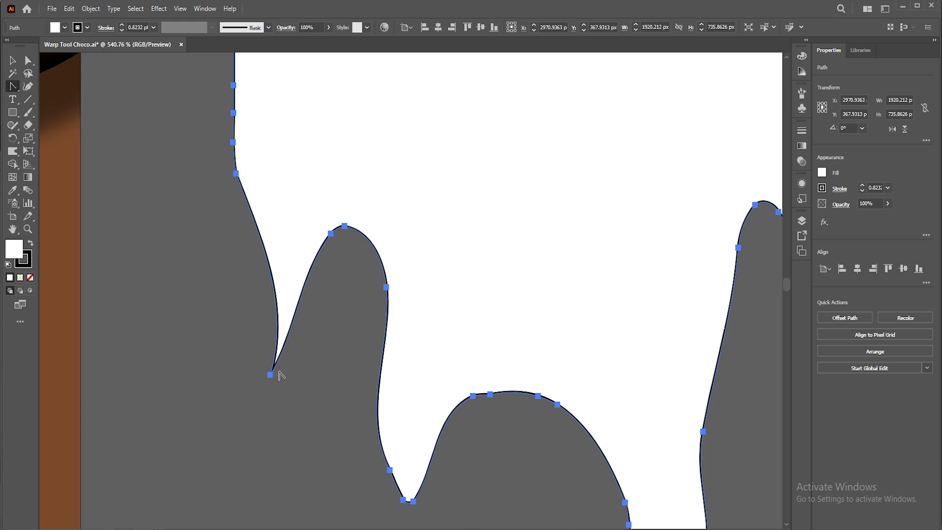
left_click_drag(271, 375, 240, 376)
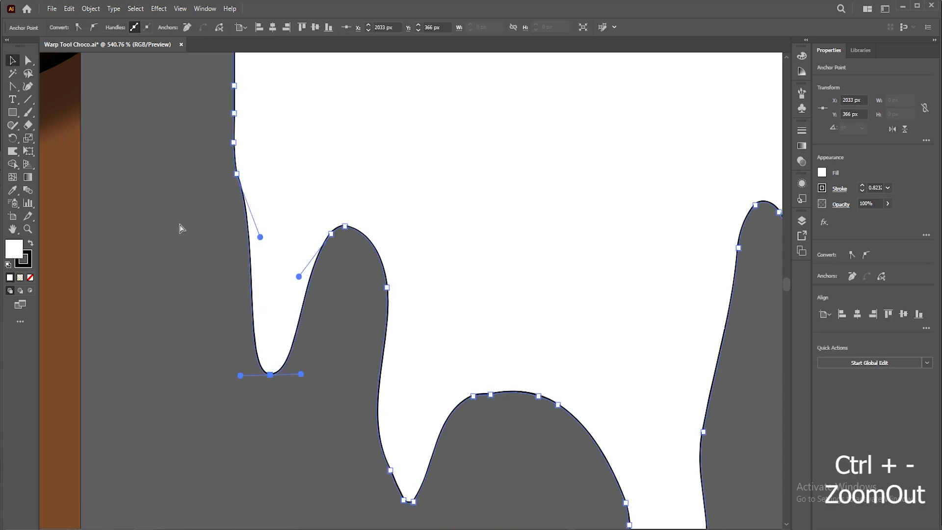
Step: Examine the finished chocolate design's drips and the whole outline of the white drip shape beside it
key("ctrl+minus")
key("ctrl+minus")
key("ctrl+minus")
key("ctrl+minus")
key("ctrl+minus")
key("ctrl+minus")
key("h")
left_click_drag(518, 348, 268, 350)
left_click_drag(205, 286, 379, 290)
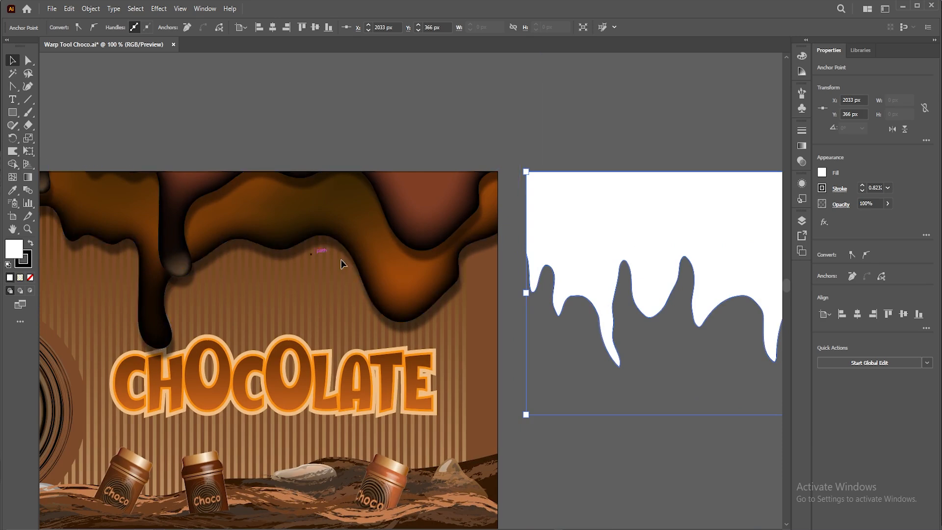
left_click(544, 280)
left_click_drag(544, 282, 280, 273)
left_click_drag(576, 273, 472, 260)
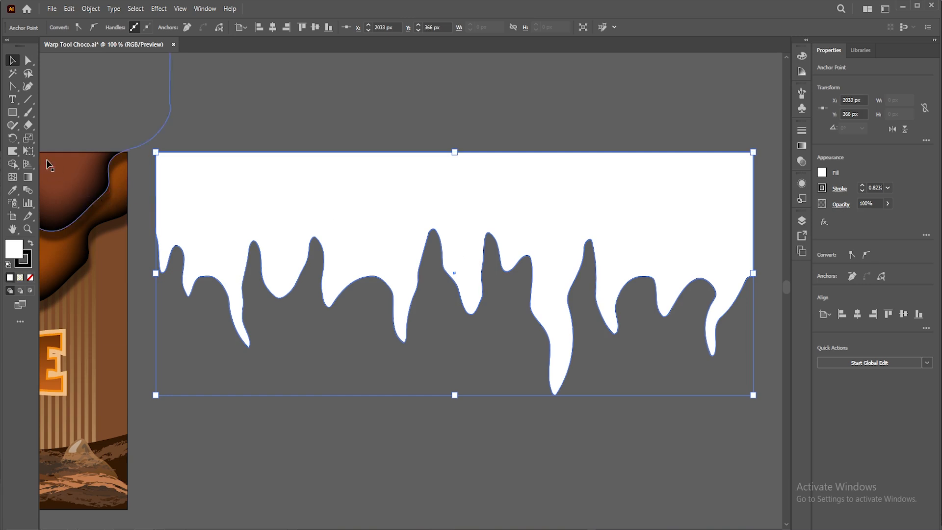
Step: Set the Warp tool's intensity to 70% and warp the wide, rounded gap left of the shape's centre upward
double_click(12, 151)
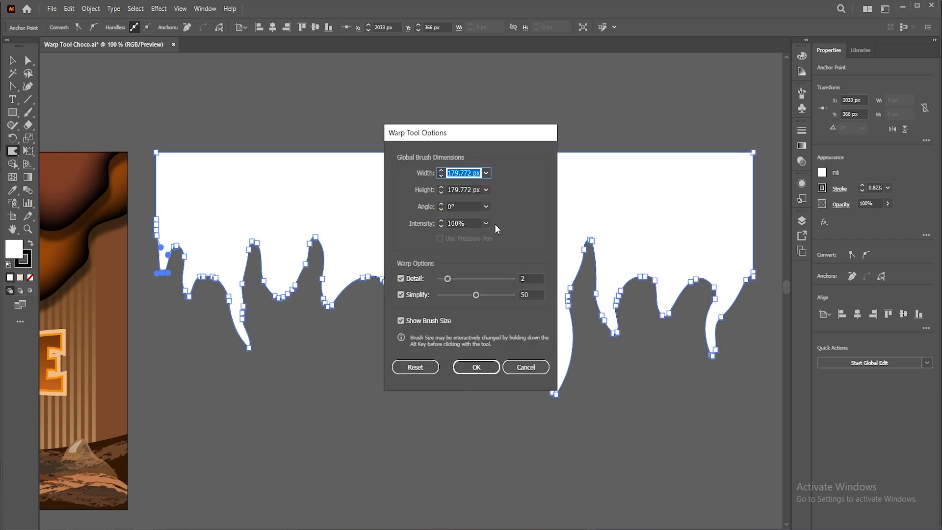
left_click(487, 223)
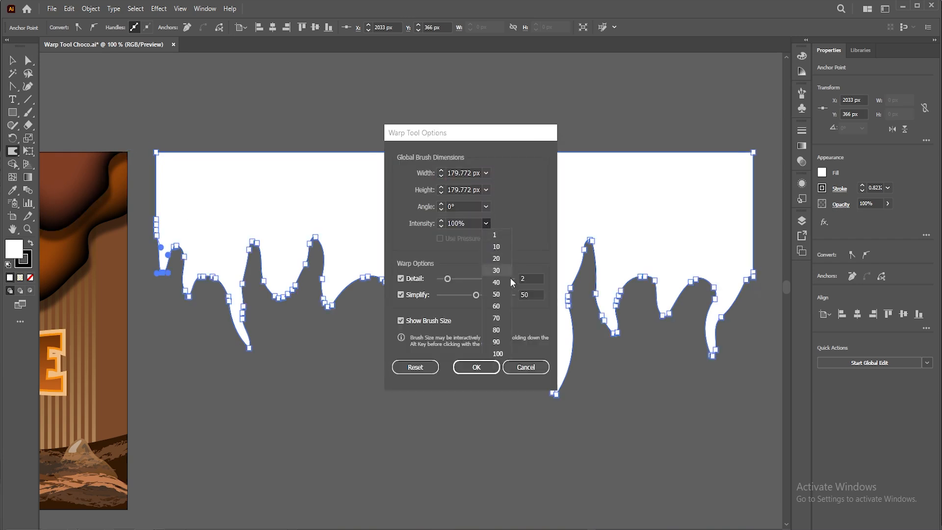
left_click(508, 317)
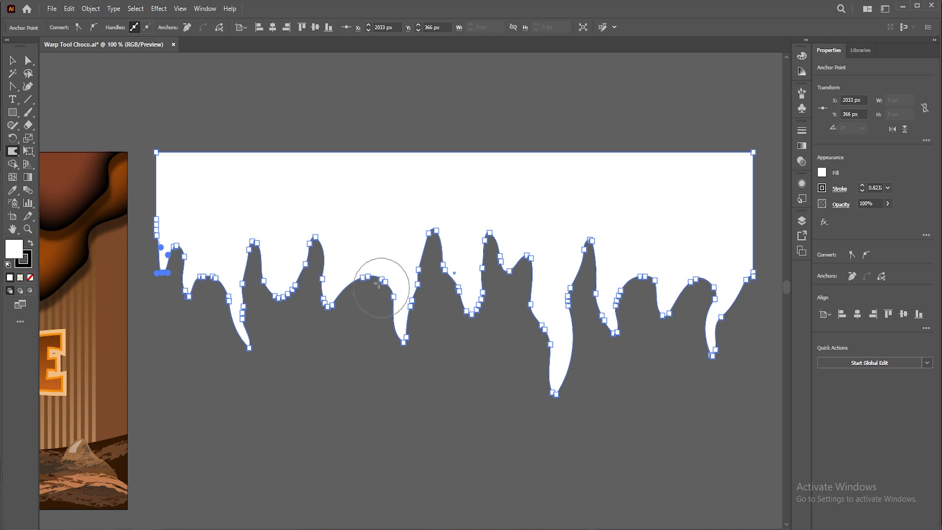
left_click_drag(369, 269, 385, 221)
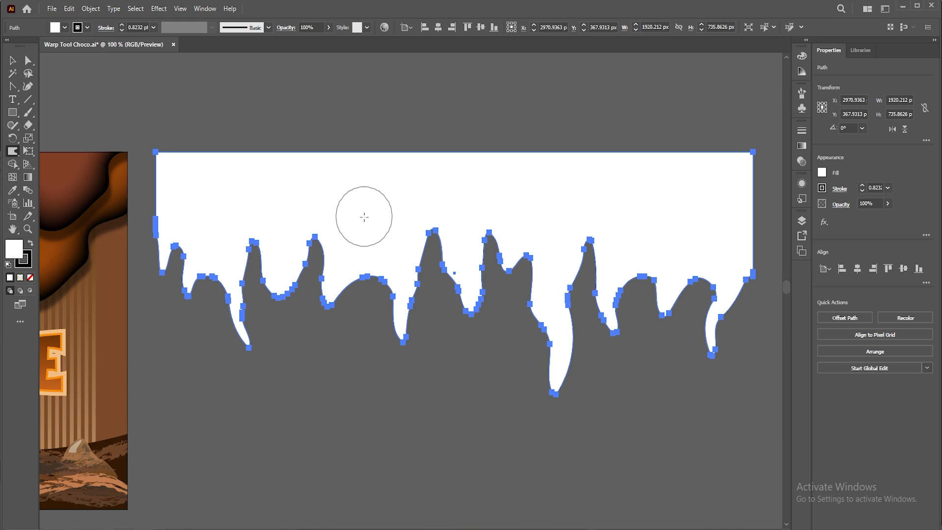
left_click_drag(364, 274, 361, 223)
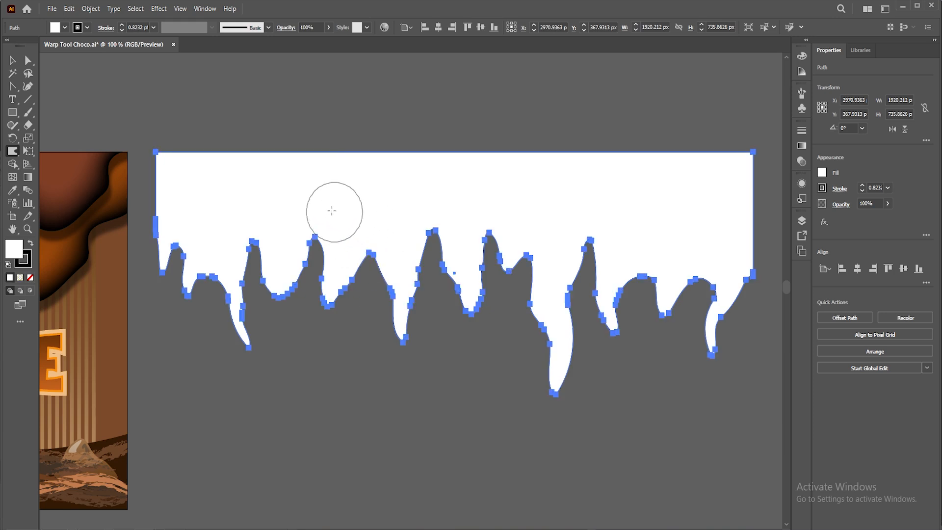
Step: Move the finished design's chocolate drips directly above the white drip shape and release their clipping mask
left_click(14, 61)
left_click(188, 108)
key("ctrl+minus")
key("ctrl+minus")
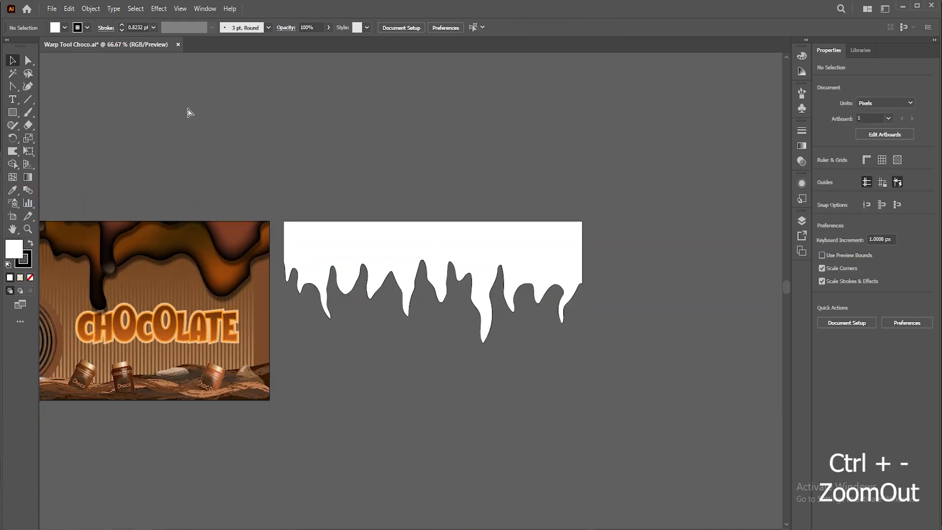
left_click_drag(208, 146, 372, 142)
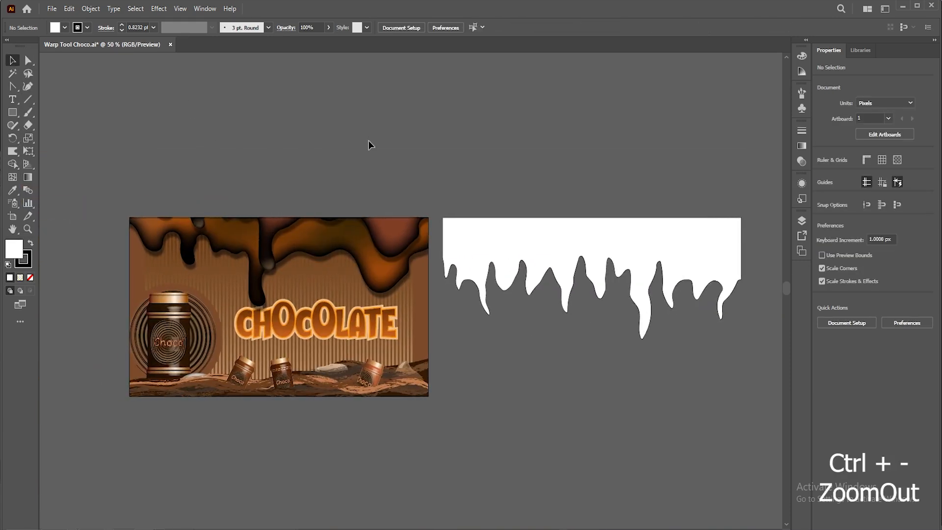
left_click_drag(384, 235, 400, 194)
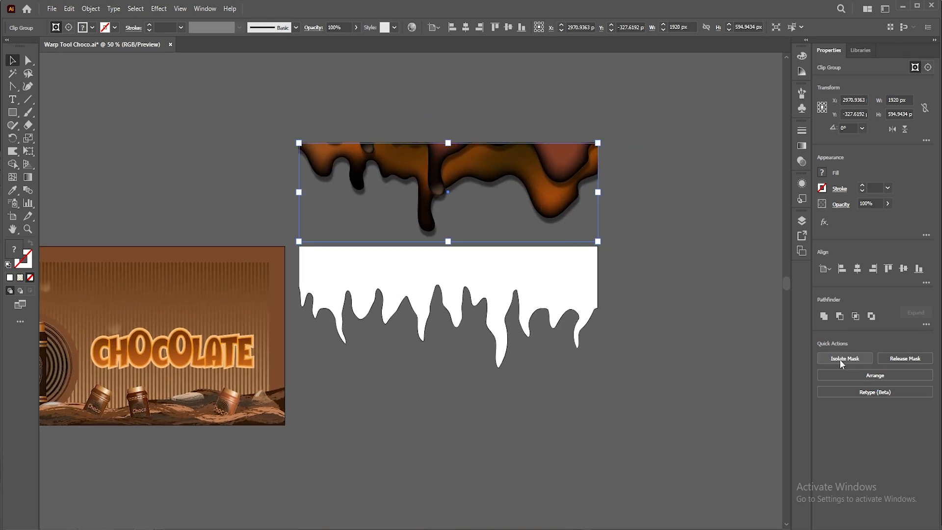
left_click(903, 358)
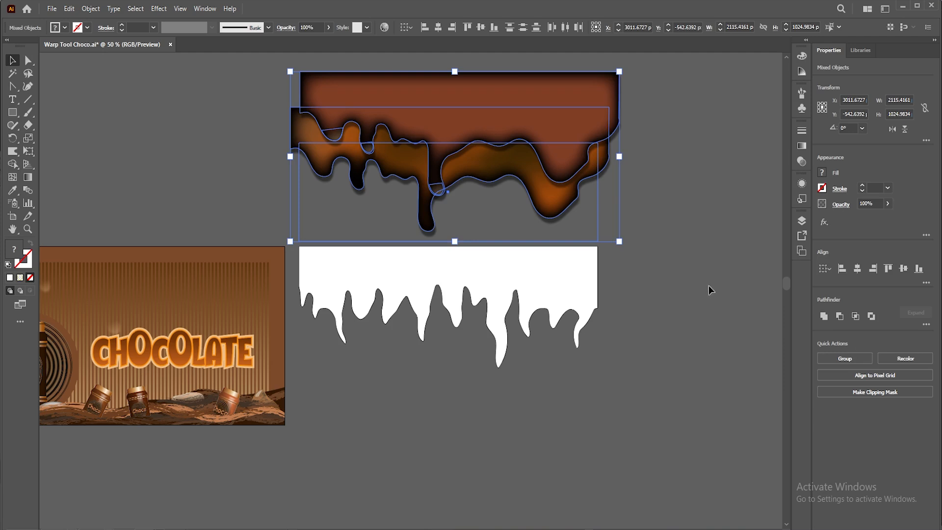
Step: Separate the reddish-brown drip group from the orange-brown drip layer by moving it up and to the right
left_click(631, 252)
left_click(463, 121)
left_click_drag(463, 120, 596, 116)
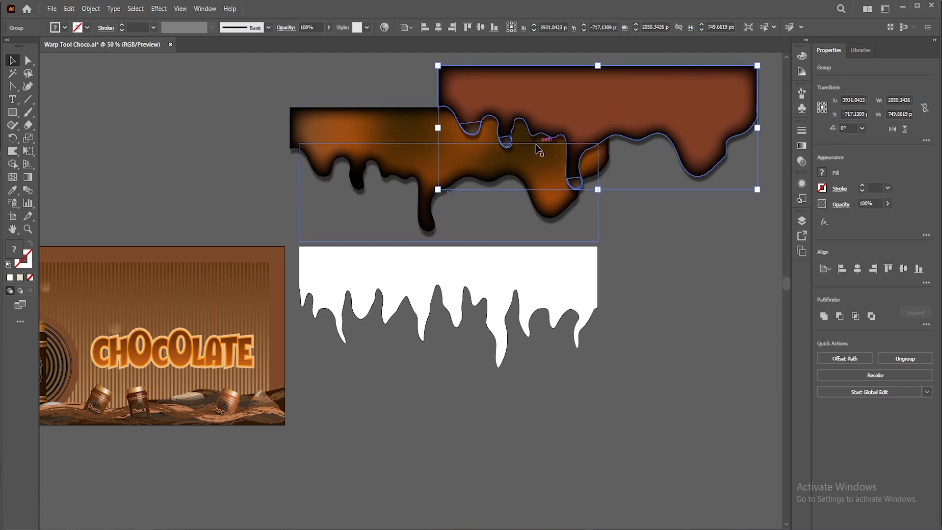
Step: Inspect the freeform gradient of the orange-brown drip layer and the placement of its color points
left_click(386, 143)
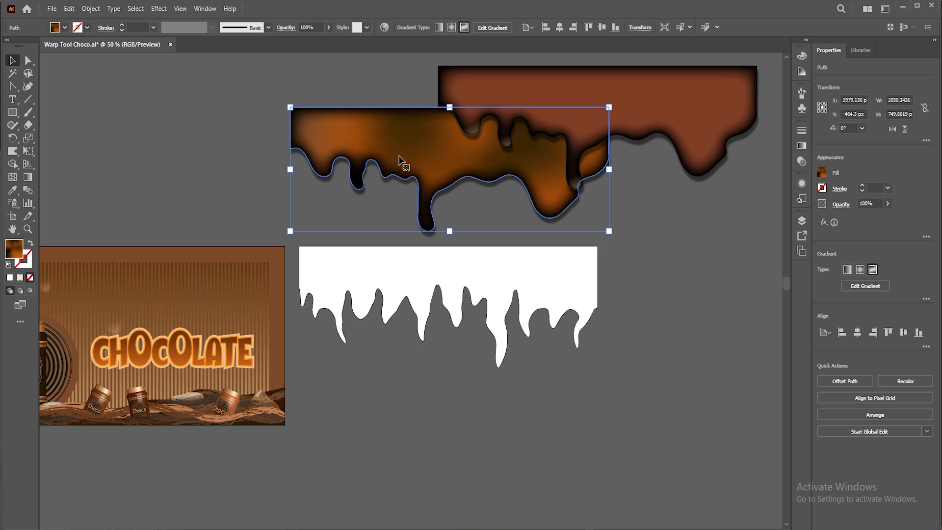
left_click(802, 147)
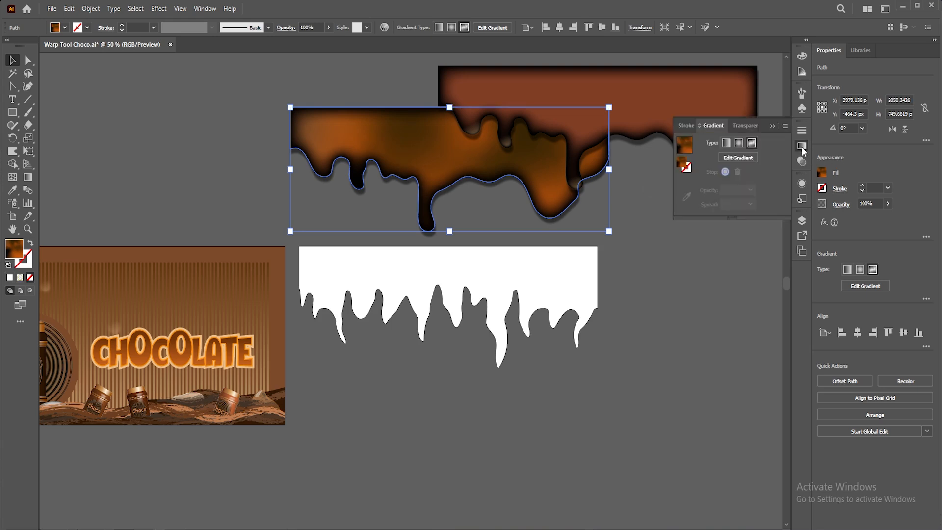
left_click(735, 157)
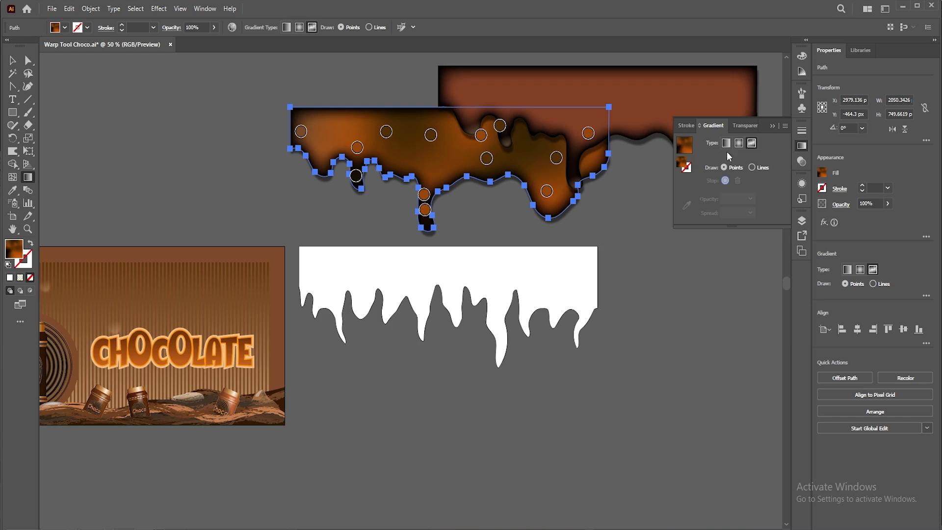
left_click(500, 126)
left_click_drag(507, 127, 512, 124)
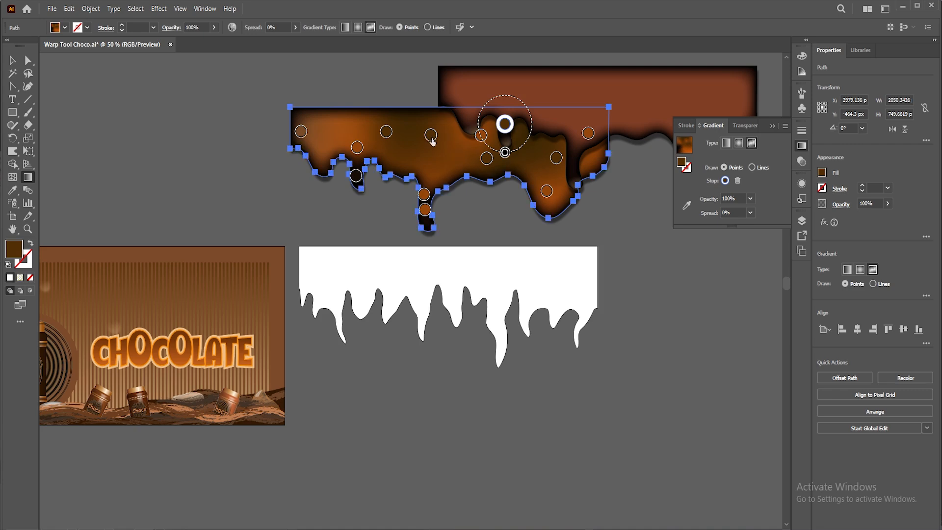
left_click(432, 140)
left_click(12, 60)
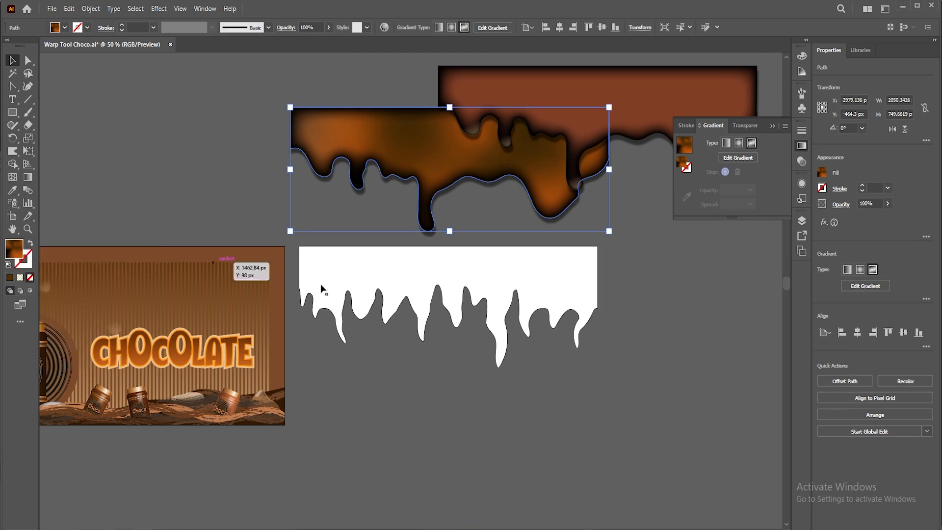
Step: Apply the orange-brown layer's freeform gradient to the white drip shape with the Eyedropper, and leave the recolored shape selected
key("a")
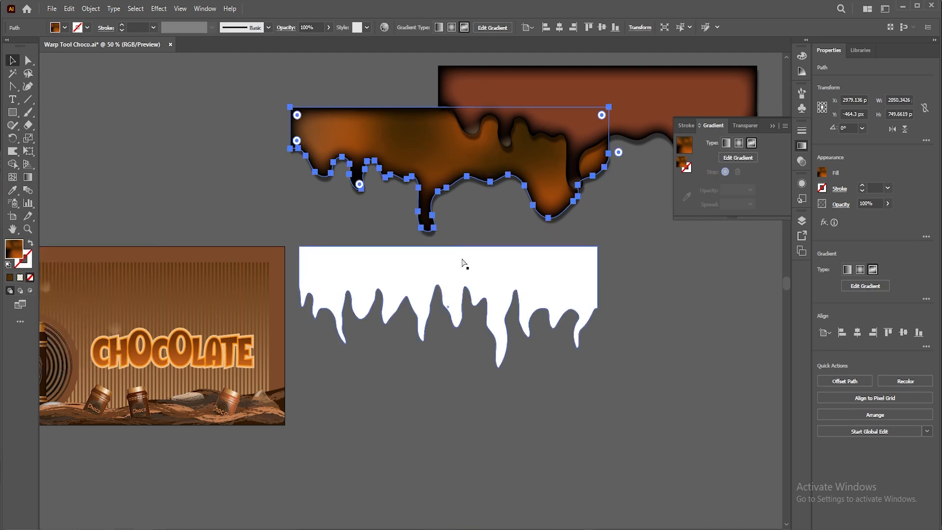
left_click(461, 264)
left_click(12, 190)
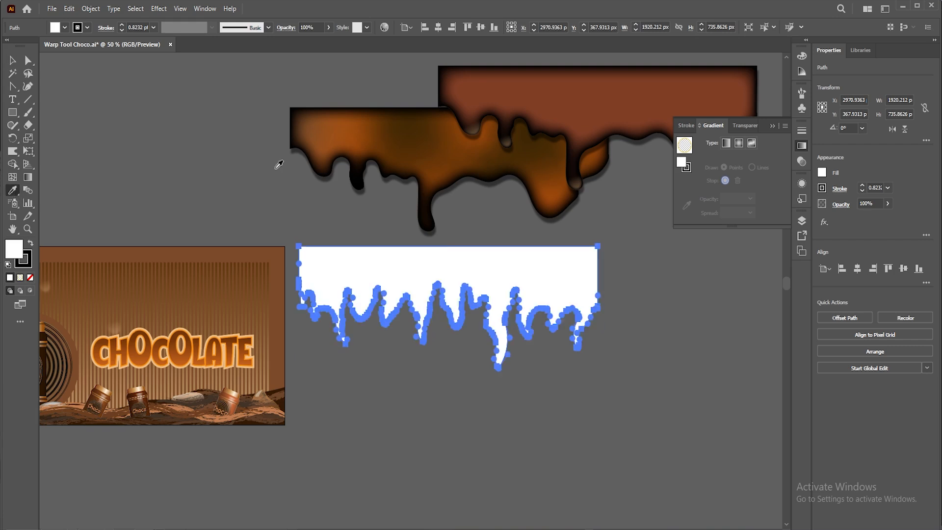
left_click(357, 129)
key("v")
left_click(186, 191)
key("z")
left_click_drag(409, 239, 483, 288)
key("h")
left_click_drag(478, 246, 404, 297)
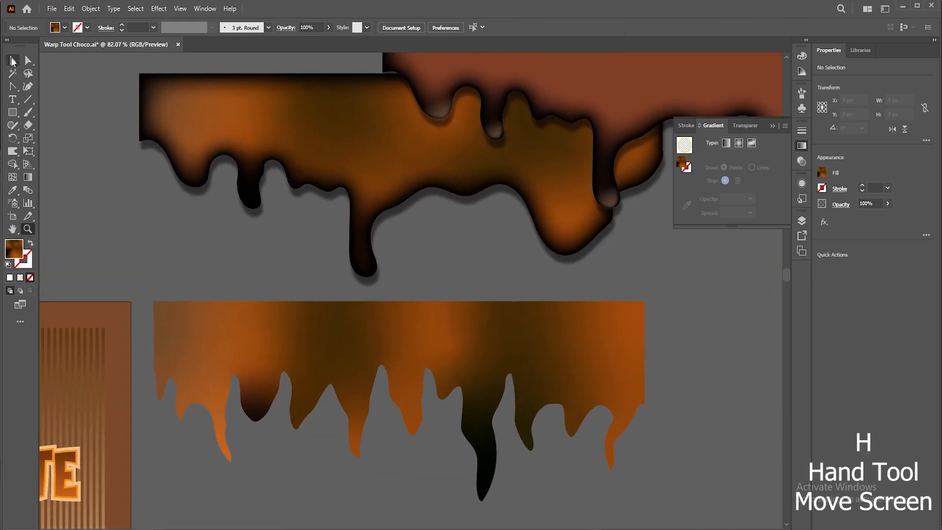
left_click(13, 60)
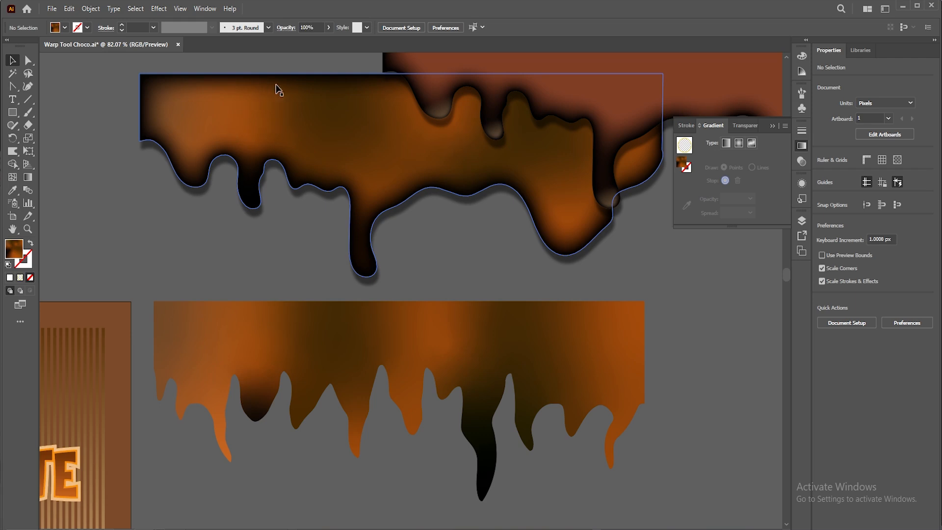
left_click(299, 338)
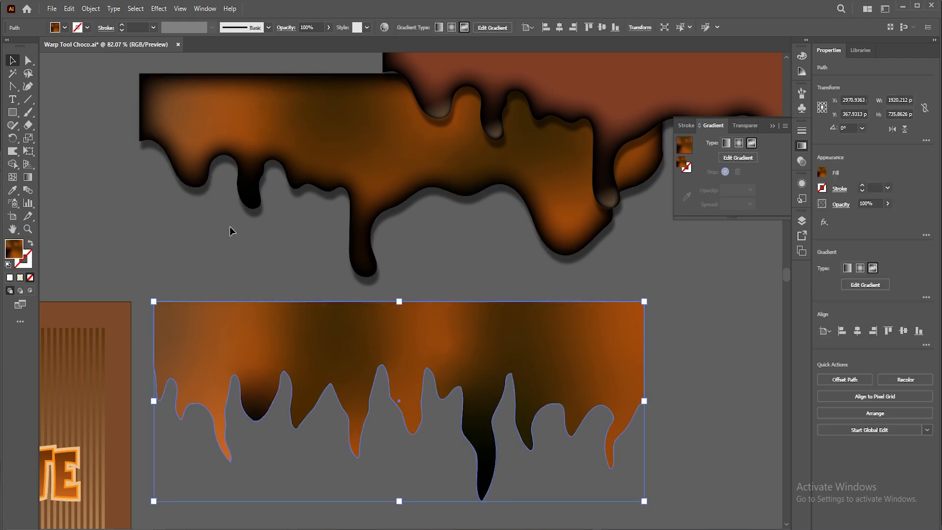
left_click(159, 9)
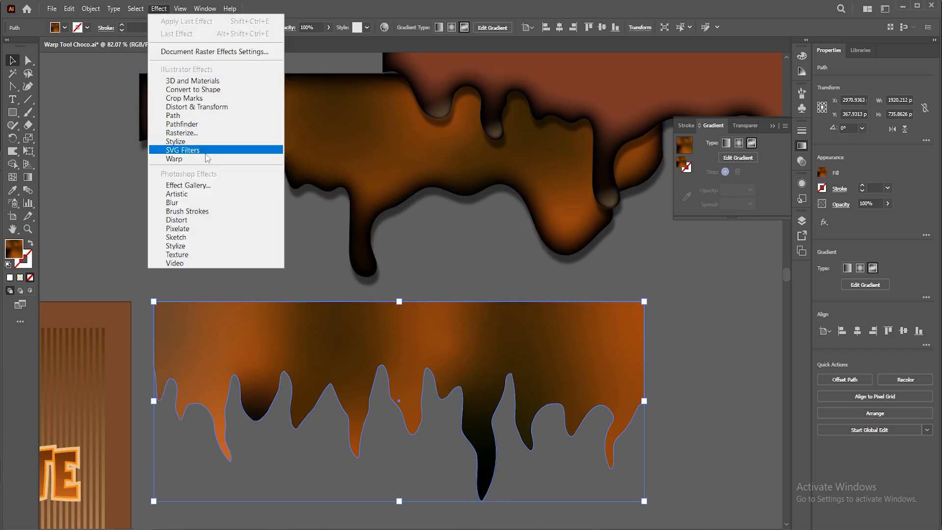
mouse_move(202, 160)
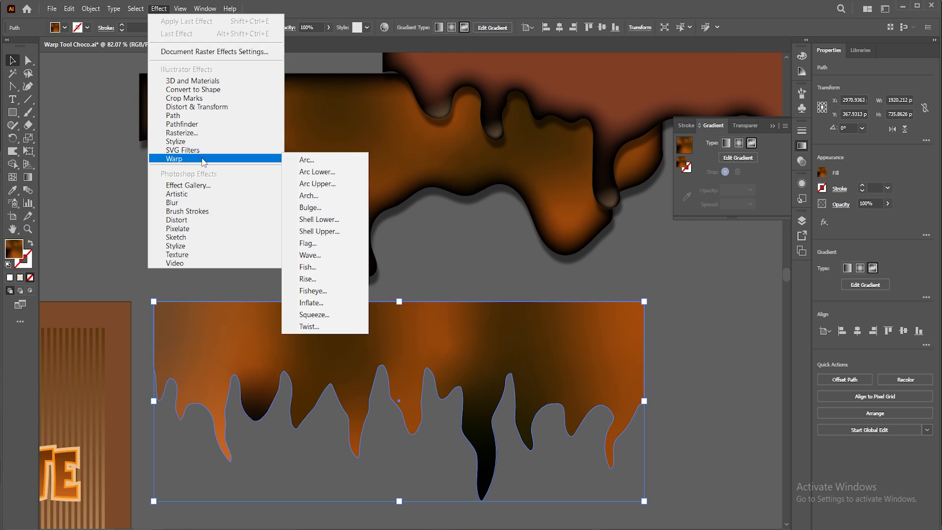
left_click(91, 9)
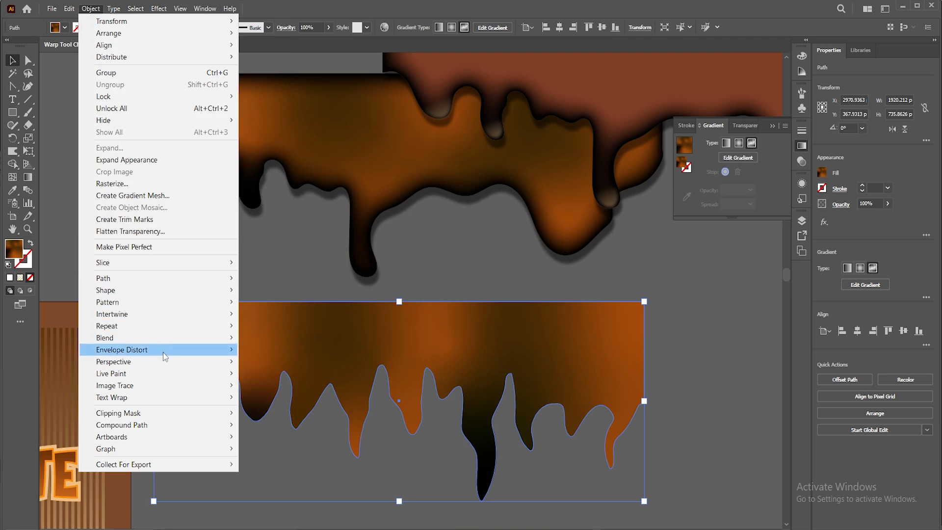
mouse_move(165, 356)
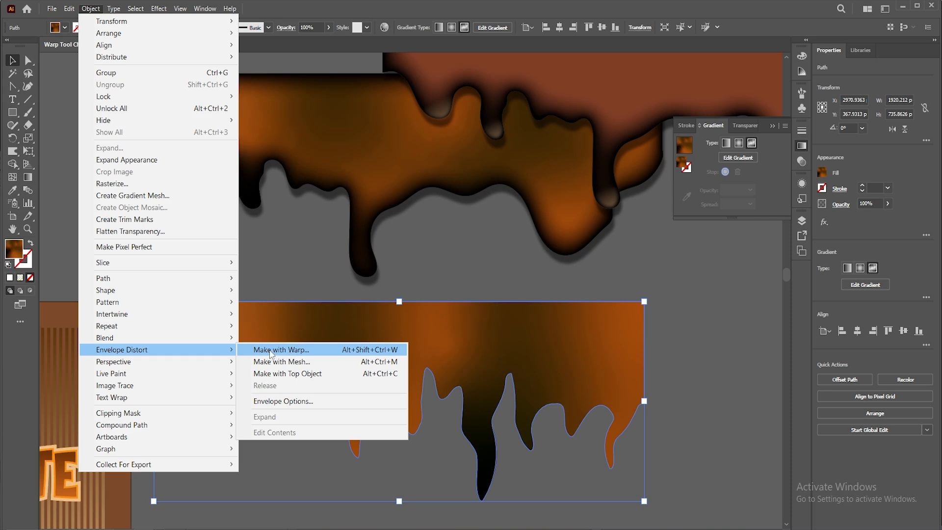
left_click(265, 320)
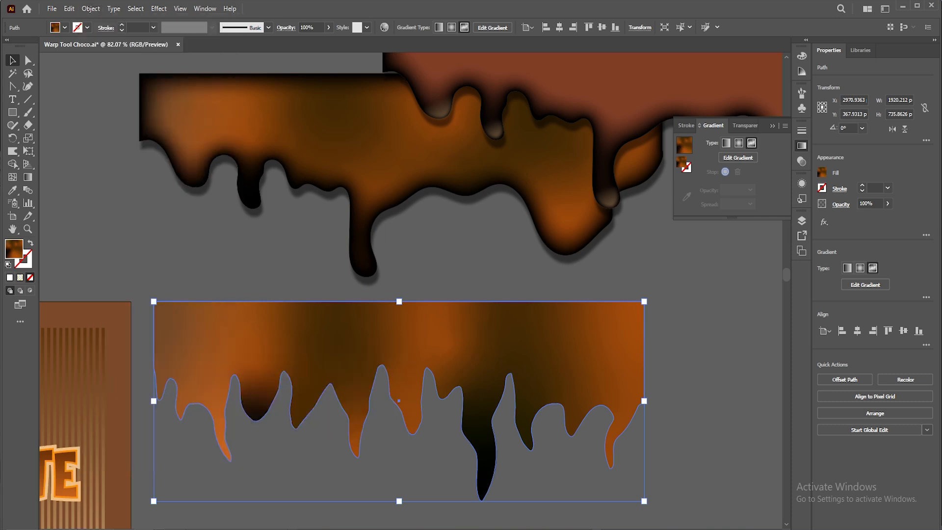
left_click(14, 152)
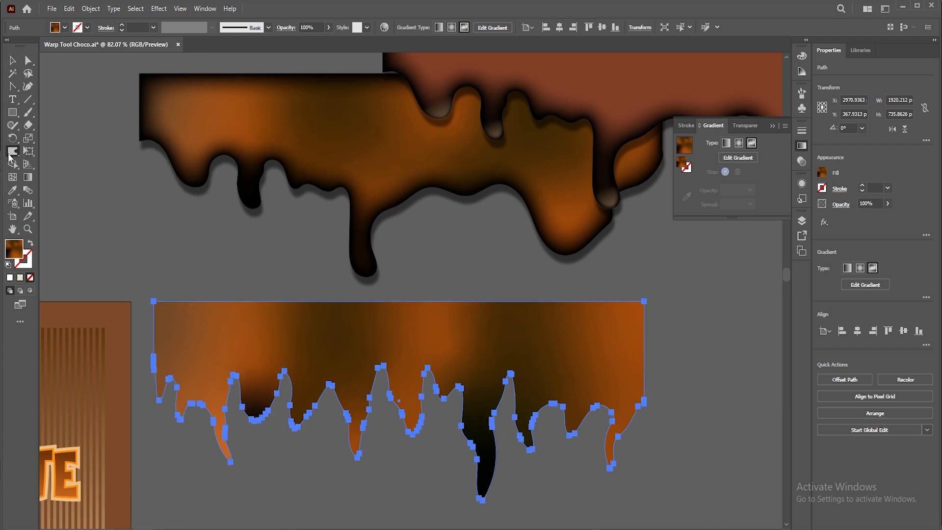
Step: Apply an Inner Glow effect to the drip shape in Normal mode with the dark brown color 3F2914
left_click(159, 9)
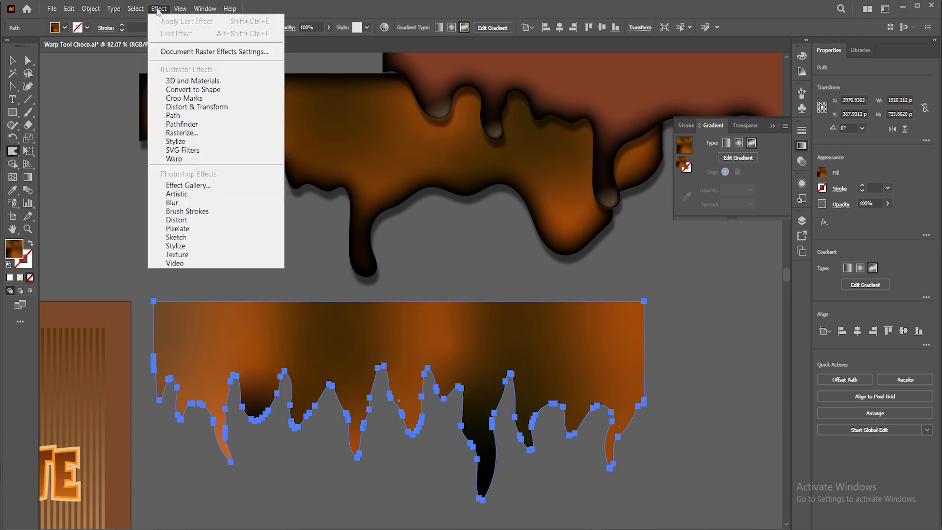
mouse_move(192, 142)
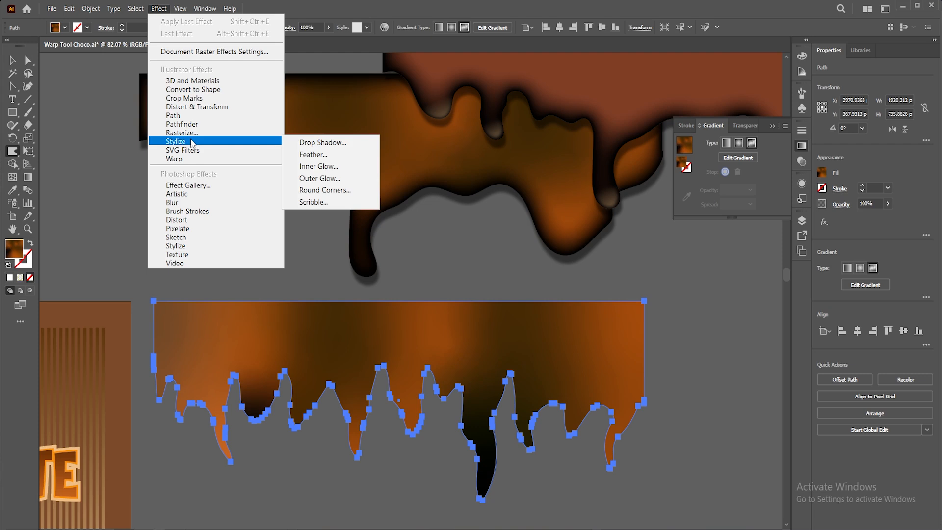
left_click(312, 168)
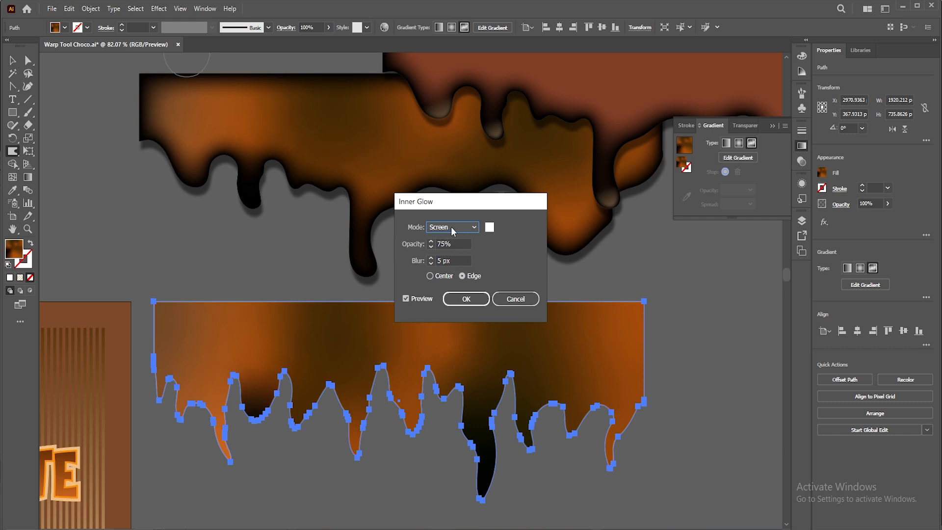
left_click(469, 230)
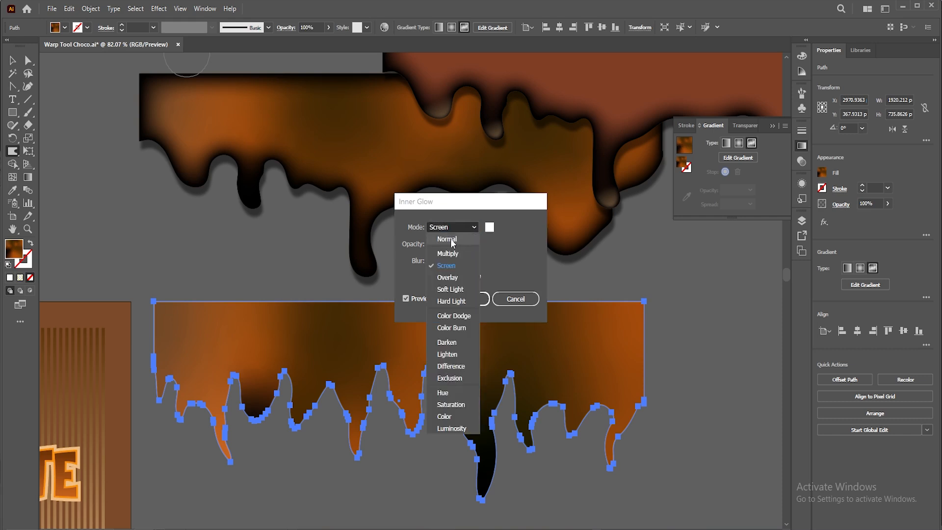
left_click(453, 242)
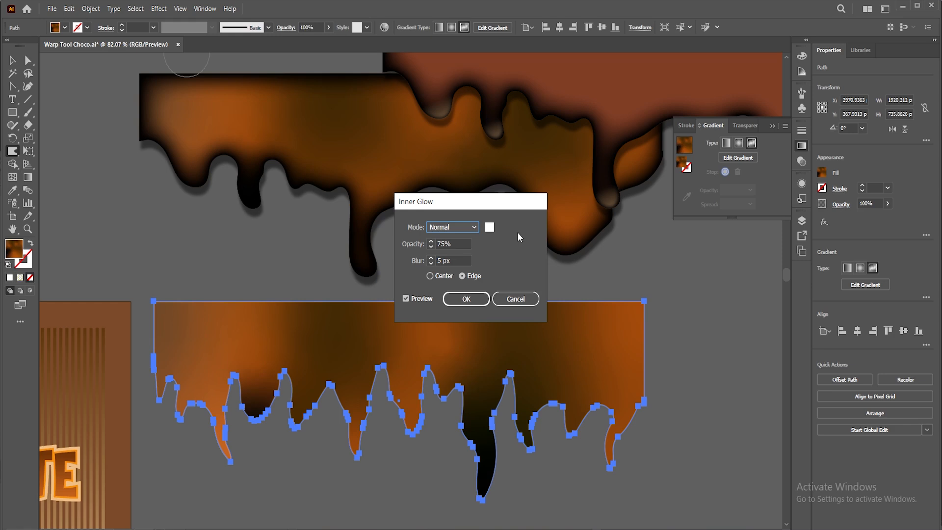
left_click(489, 228)
mouse_move(635, 394)
left_mouse_down()
mouse_move(669, 400)
mouse_move(706, 372)
left_mouse_up()
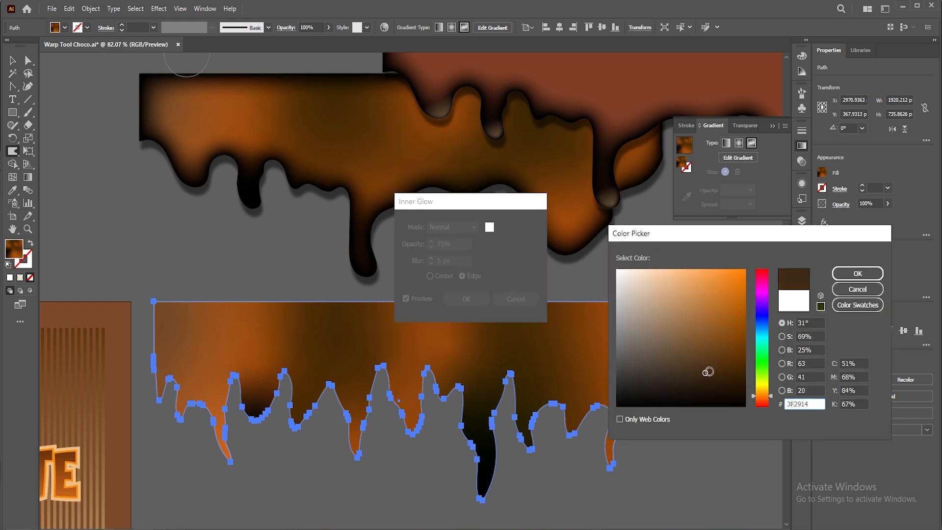
left_click(852, 277)
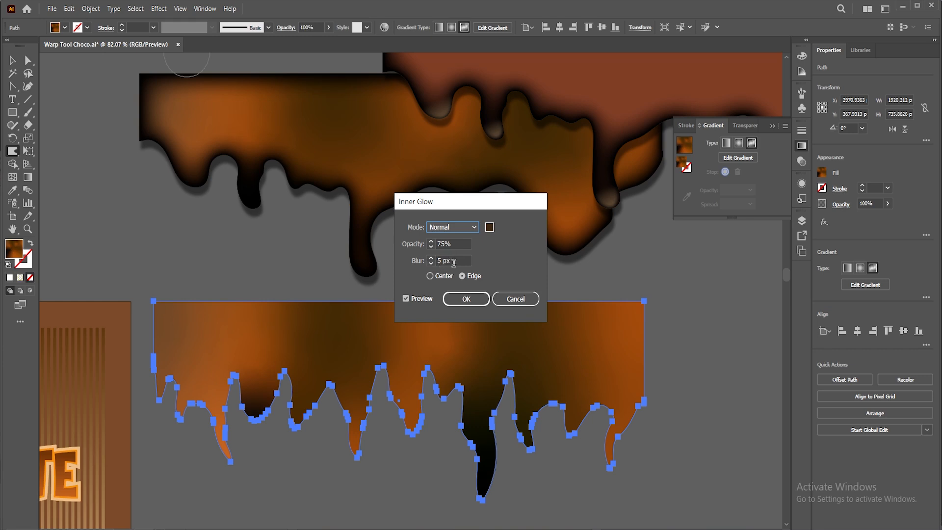
left_click(407, 299)
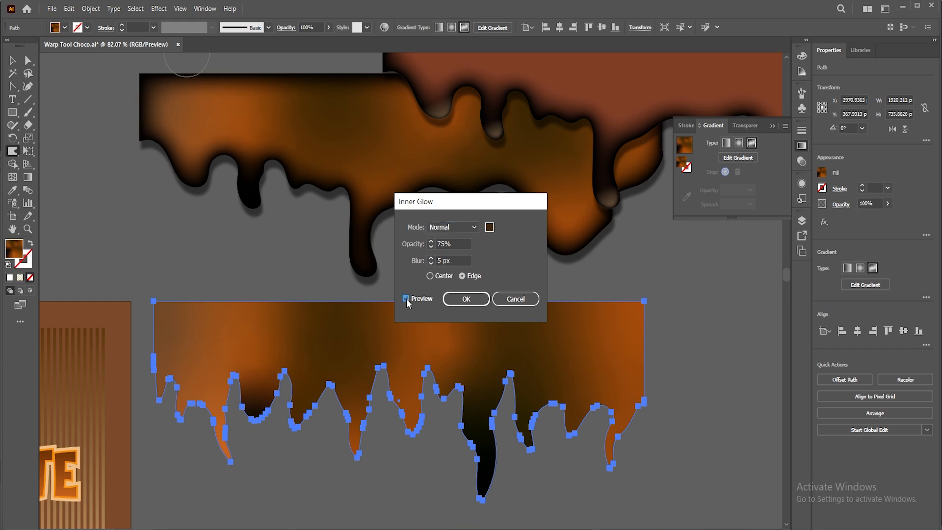
left_click(466, 299)
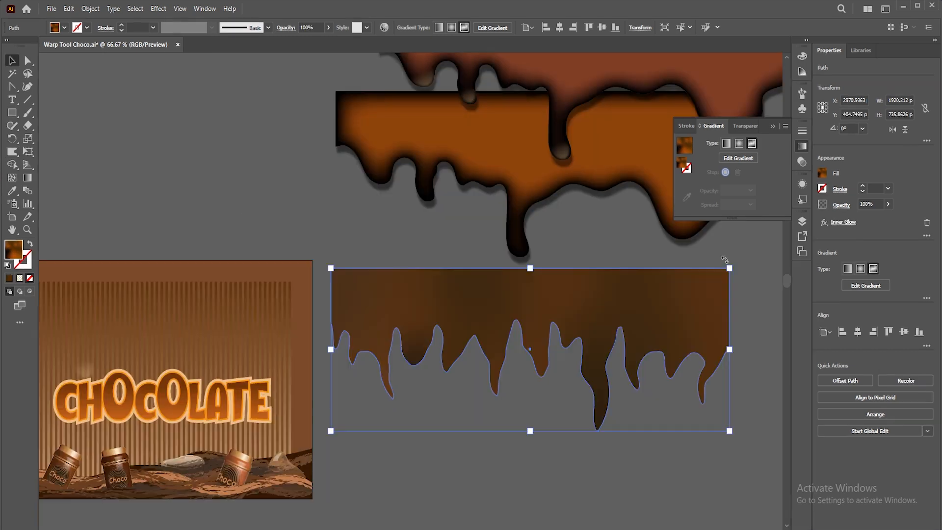
left_click(647, 265)
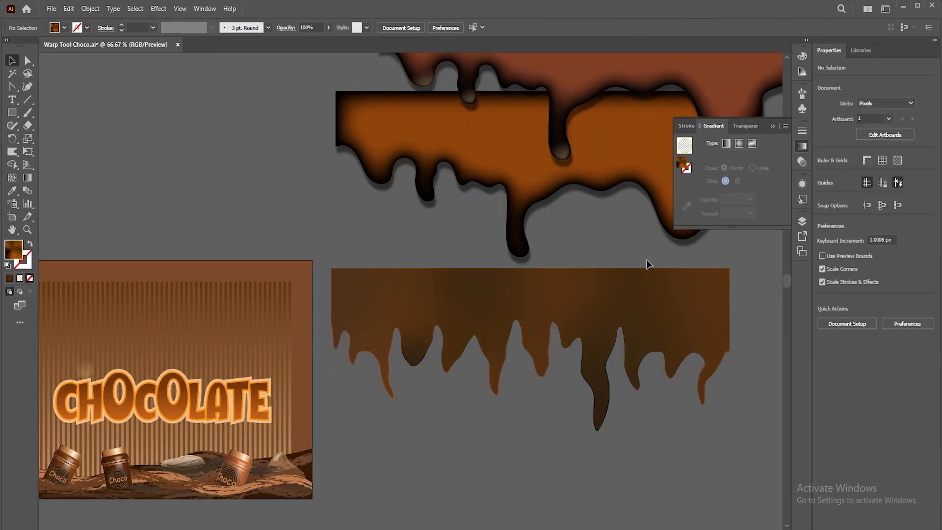
Step: Edit the drip shape's inner glow to use white and to start from the edge, then deselect the shape
left_click(561, 313)
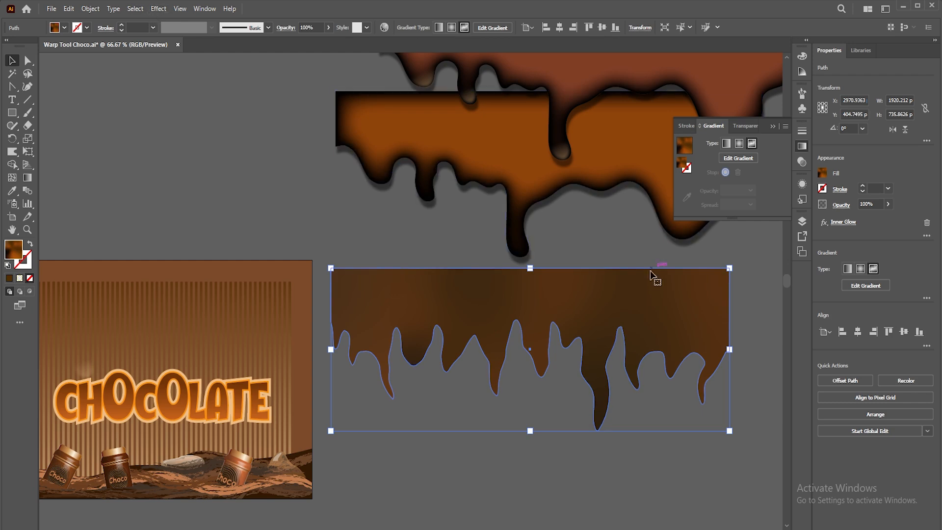
left_click(774, 126)
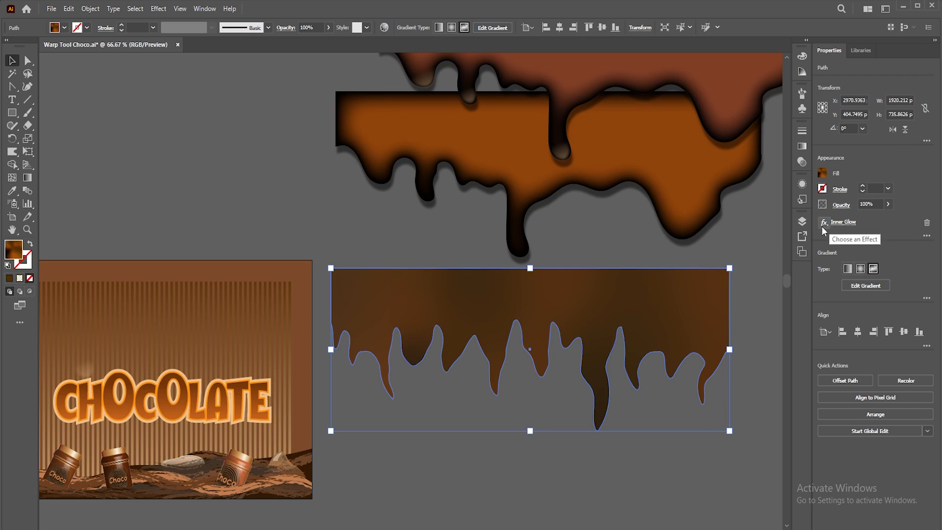
left_click(843, 222)
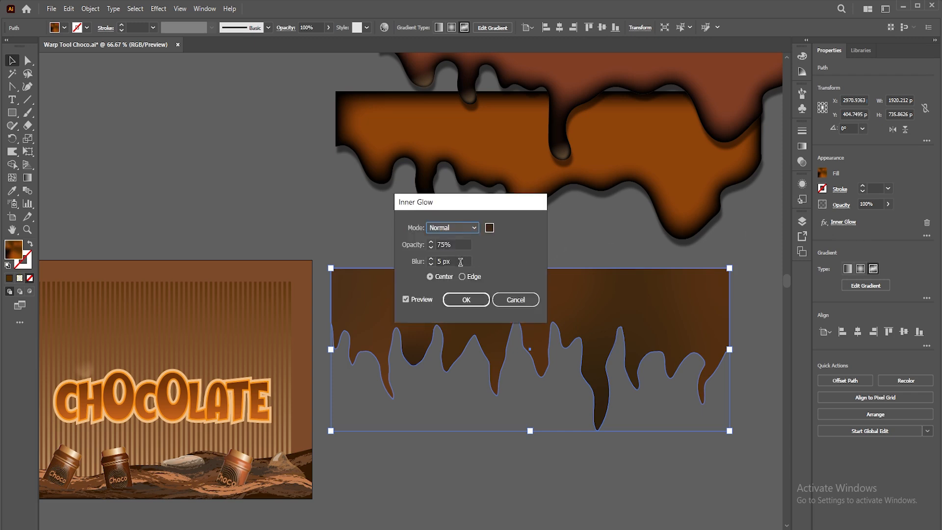
left_click(490, 228)
left_click(618, 270)
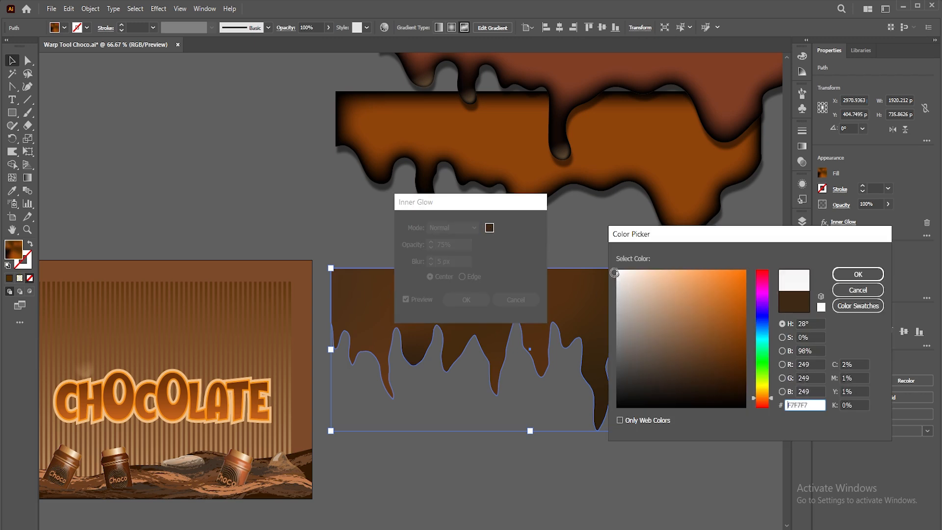
left_click(858, 274)
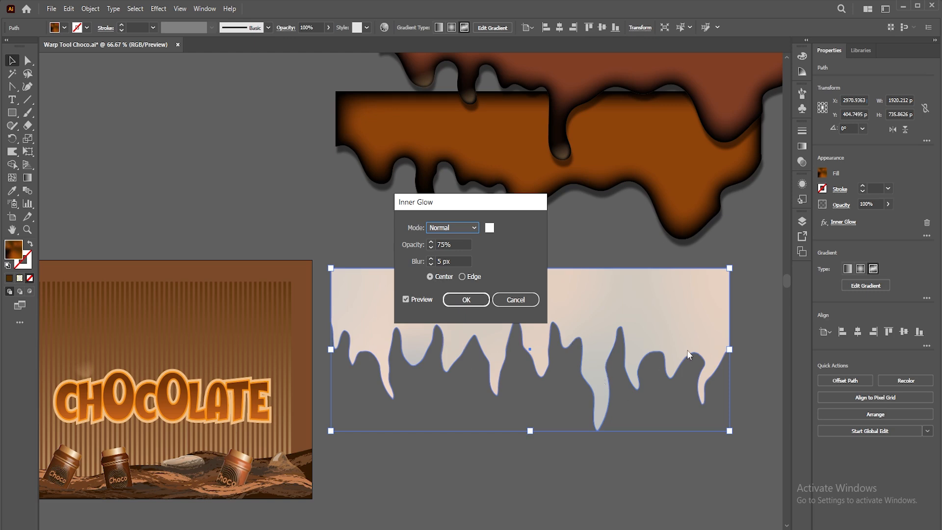
left_click(463, 277)
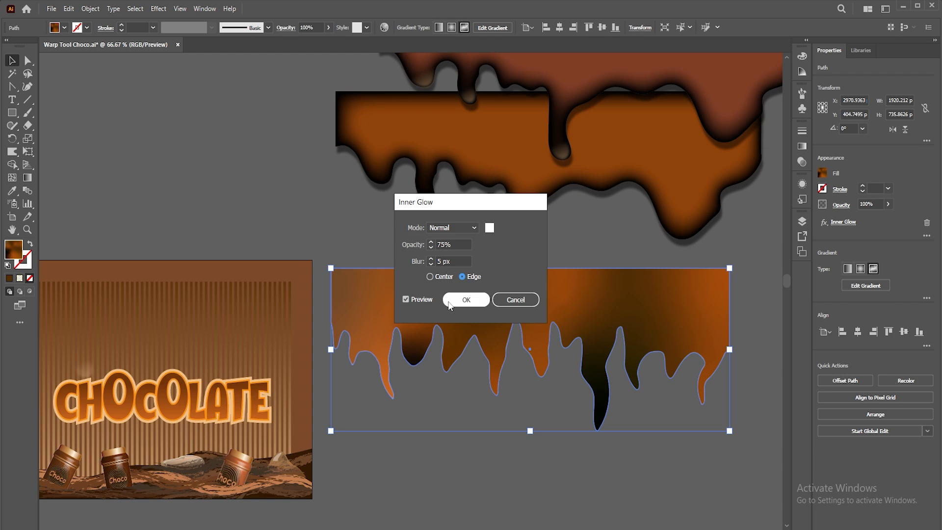
left_click(461, 299)
left_click(497, 463)
Step: Increase the blur of the drip shape's inner glow to 31 px
key("z")
left_click_drag(570, 282, 310, 319)
key("h")
left_click_drag(505, 274, 361, 290)
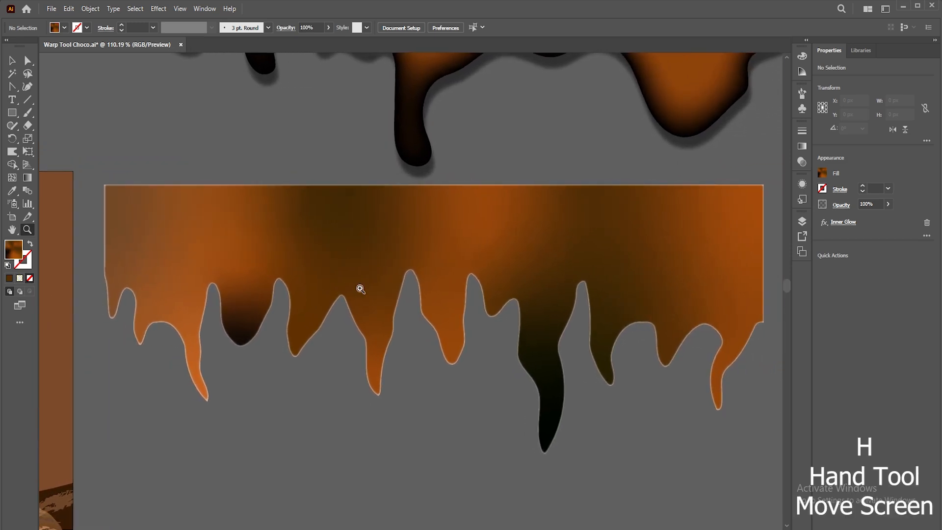
key("v")
left_click(387, 272)
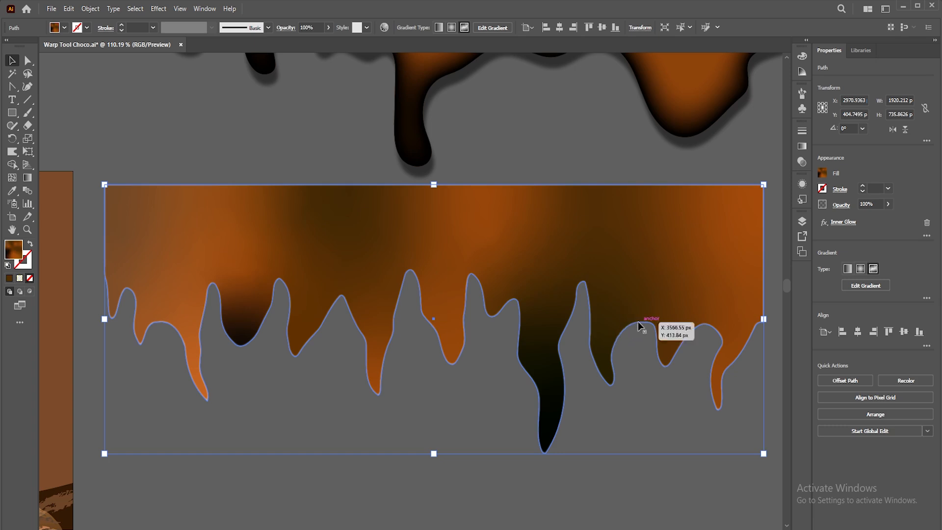
left_click(841, 223)
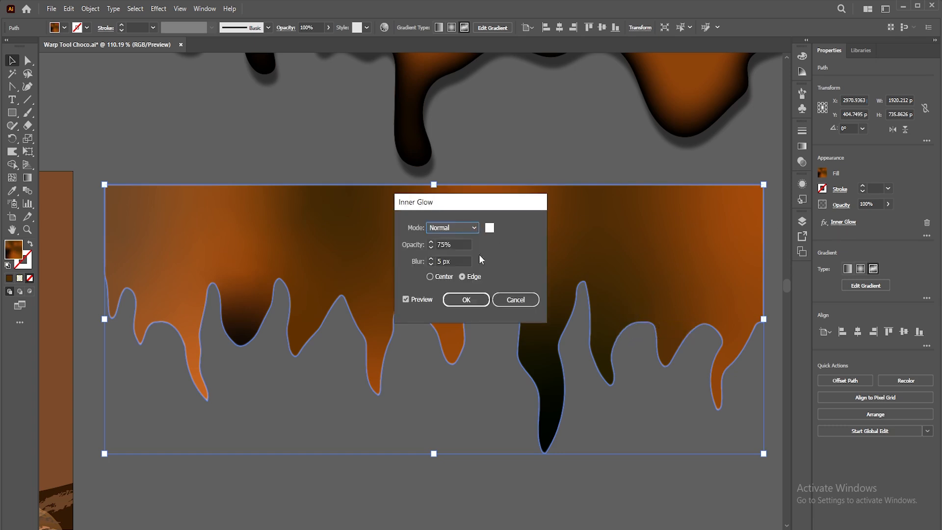
left_click(431, 259)
left_click(431, 259)
left_click(431, 259)
left_click(431, 260)
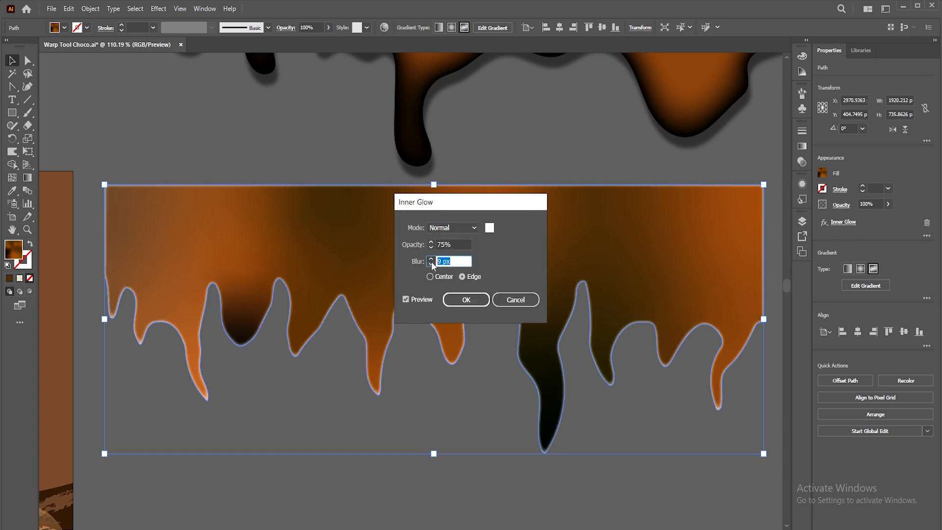
scroll(439, 261, "up", 1)
scroll(444, 261, "up", 14)
scroll(449, 261, "up", 5)
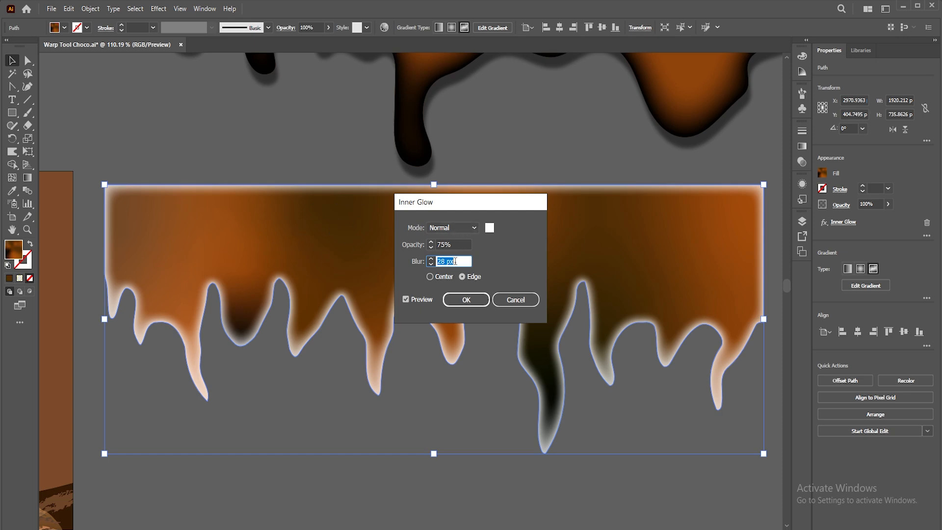
scroll(455, 261, "up", 3)
Step: Change the inner glow color to dark brown 332113, apply the effect and deselect the drip shape
left_click(489, 229)
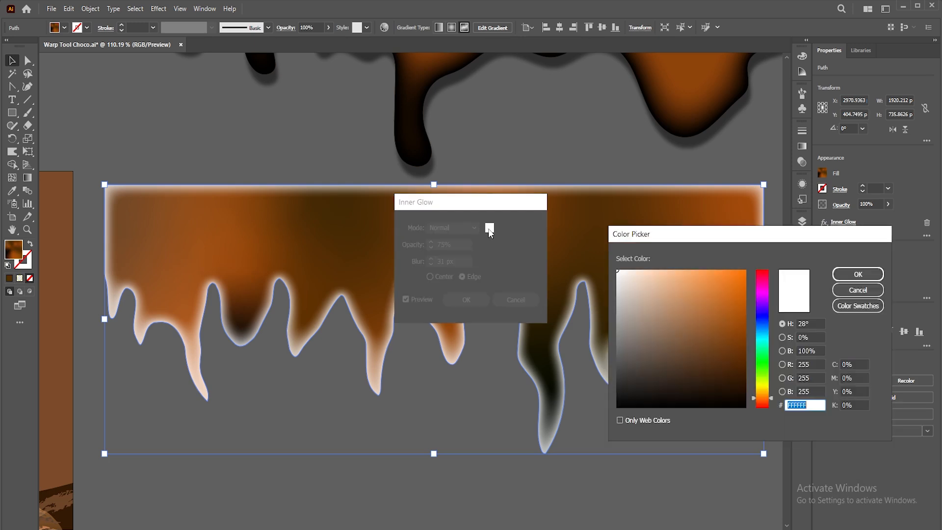
left_click(700, 374)
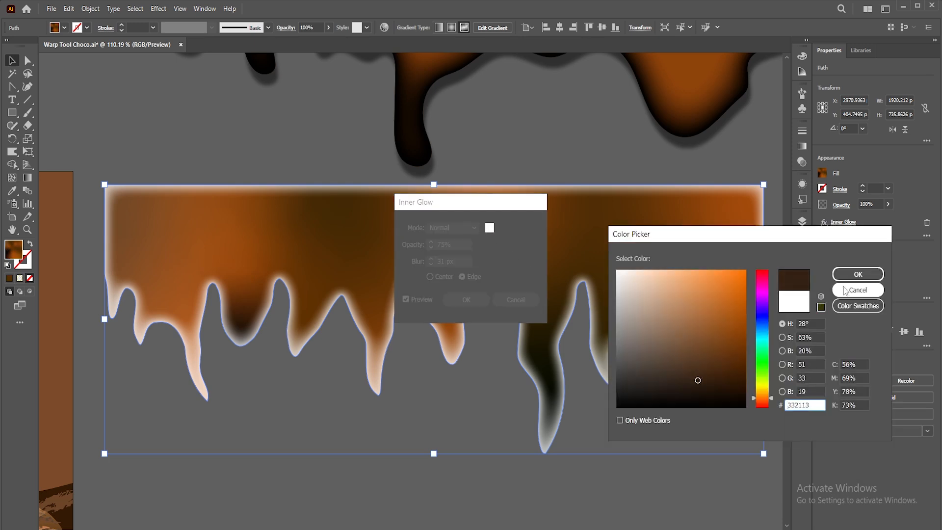
left_click(854, 273)
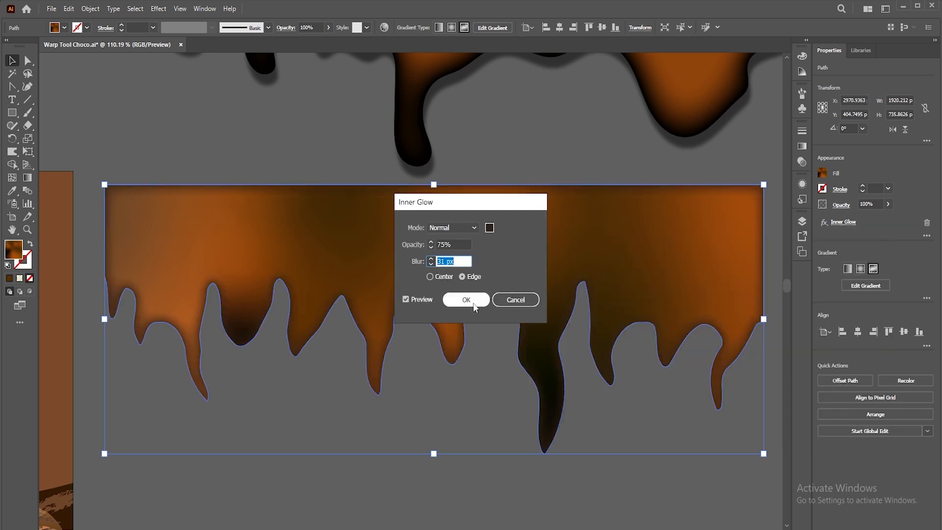
left_click(473, 303)
left_click(483, 402)
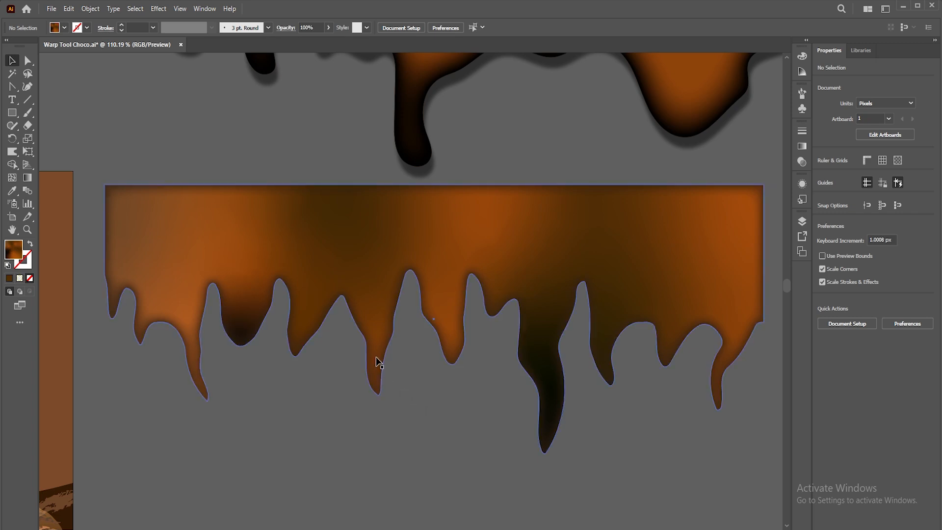
Step: Round the pointed tip of the long narrow drip left of the dark rounded drip with the Anchor Point tool
left_click_drag(448, 253, 434, 370)
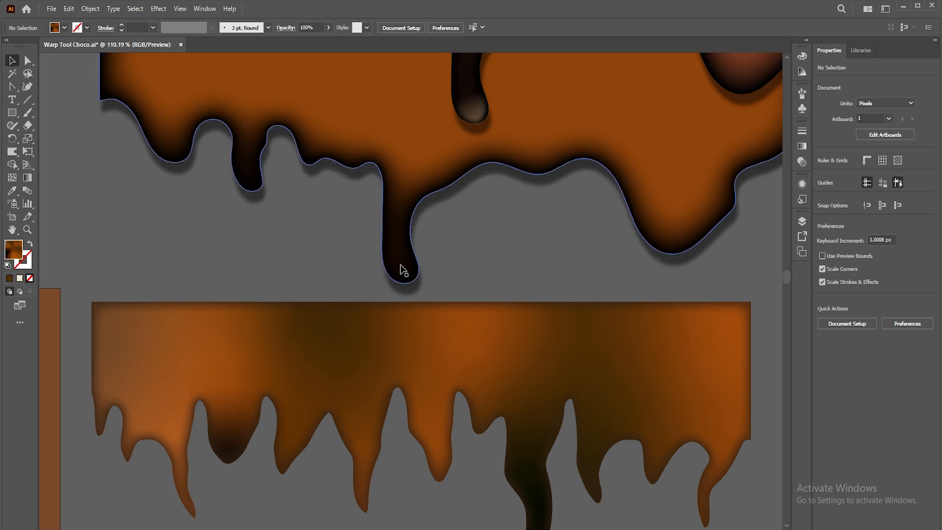
left_click_drag(557, 264, 583, 200)
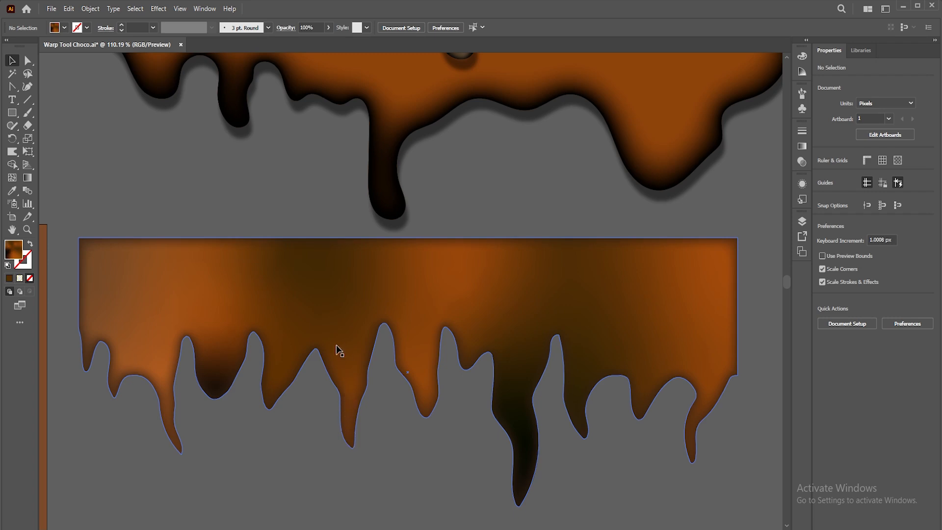
left_click(304, 335)
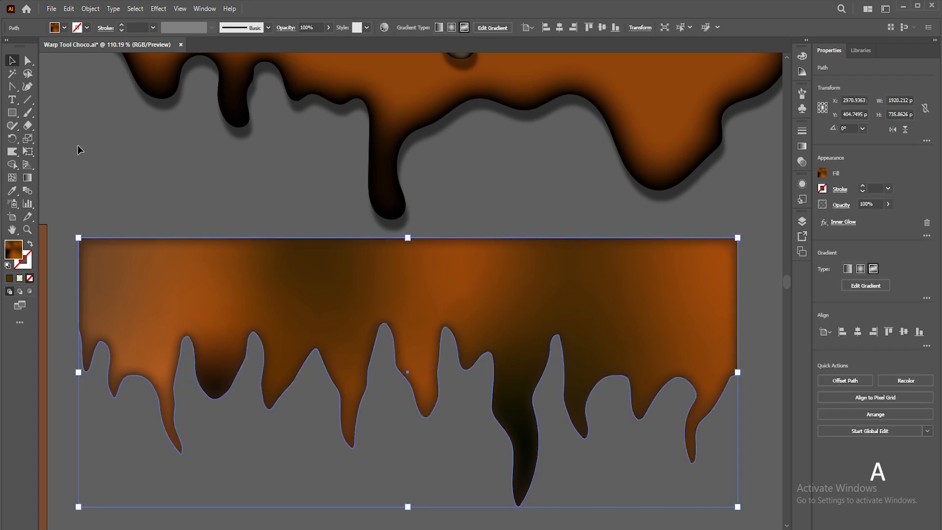
key("a")
key("z")
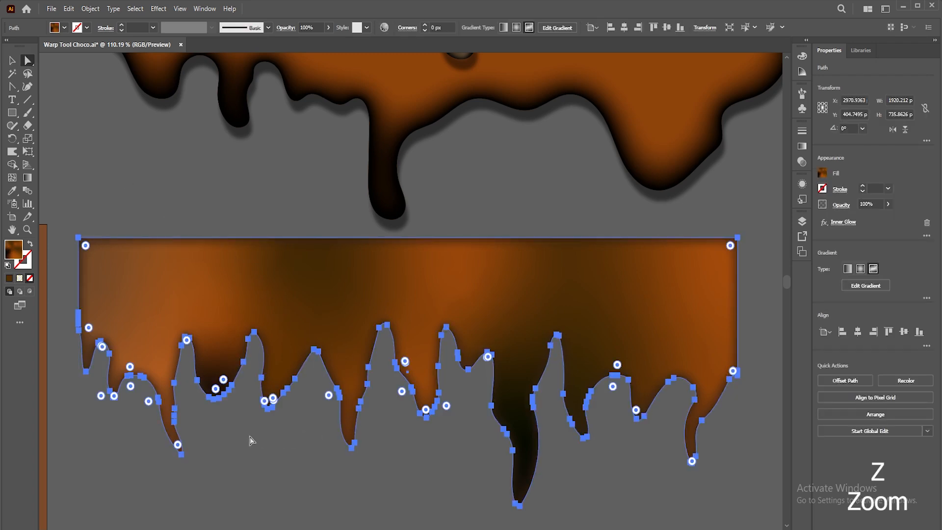
left_click_drag(165, 464, 337, 358)
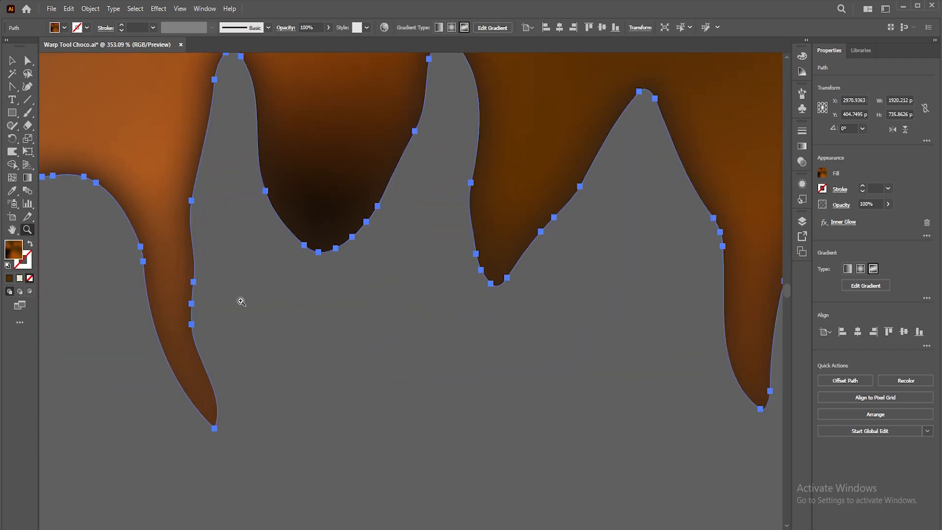
left_click(13, 87)
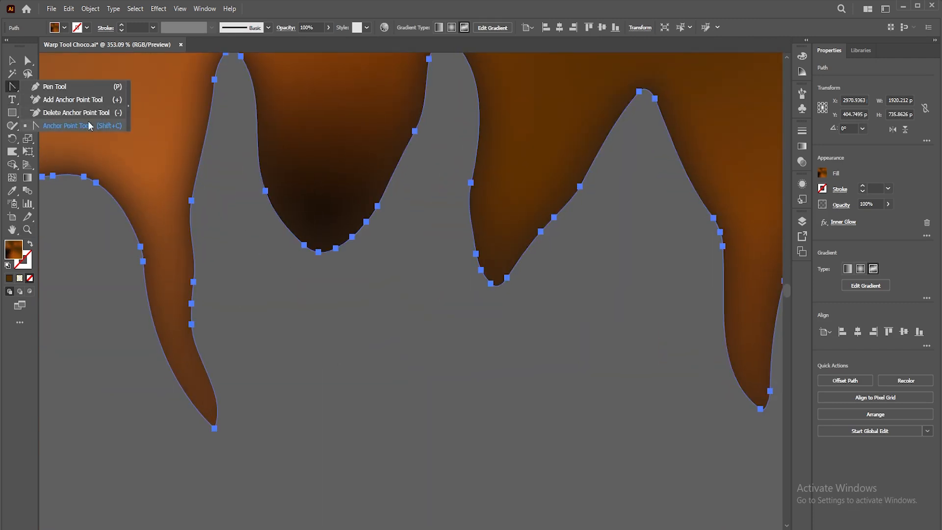
left_click(71, 125)
left_click(214, 428)
left_click_drag(215, 429, 157, 453)
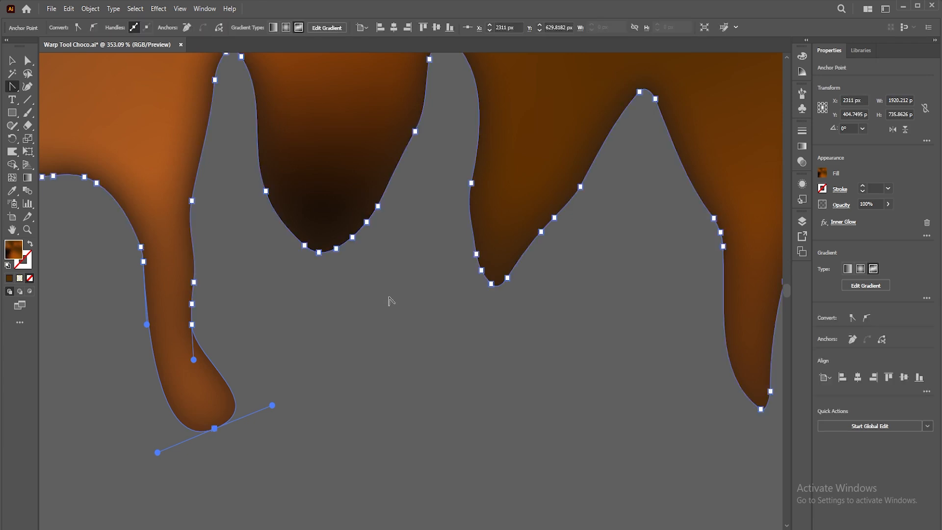
Step: Delete three surplus anchor points around the tip of the drip right of the dark rounded one, and widen its tip into a smooth curve
key("ctrl+minus")
key("ctrl+minus")
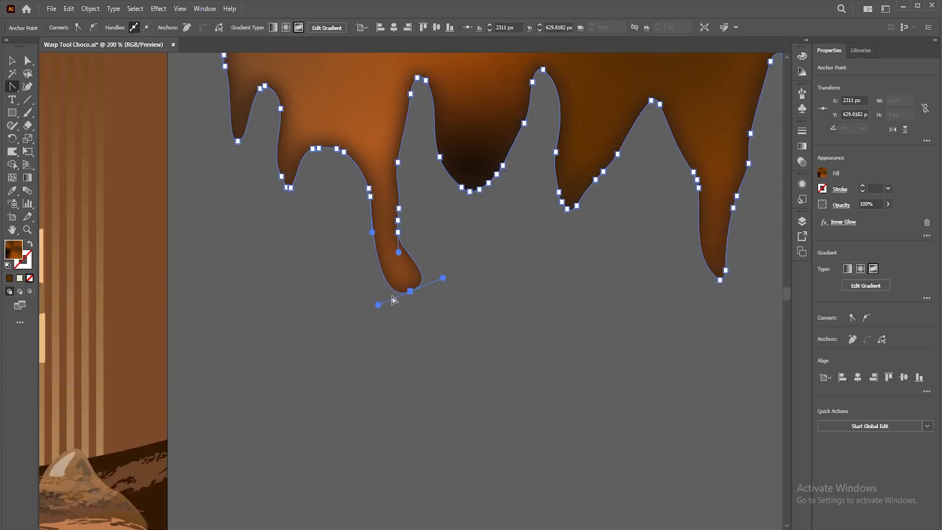
left_click_drag(464, 254, 181, 370)
mouse_move(512, 348)
left_mouse_down()
mouse_move(298, 330)
mouse_move(504, 343)
left_mouse_up()
key("z")
left_click_drag(201, 240, 319, 311)
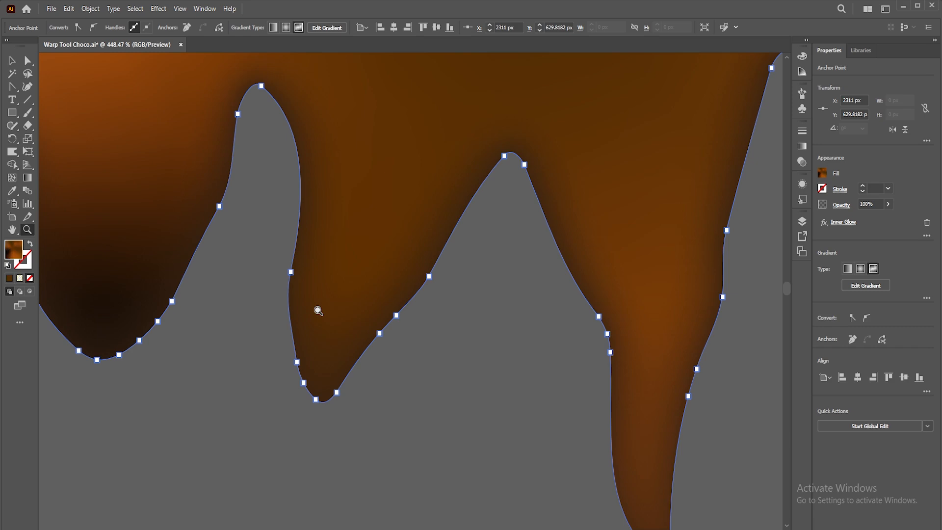
left_click(12, 86)
left_click(69, 112)
left_click(297, 363)
left_click(305, 382)
left_click(337, 393)
key("shift+c")
left_click_drag(324, 406, 256, 388)
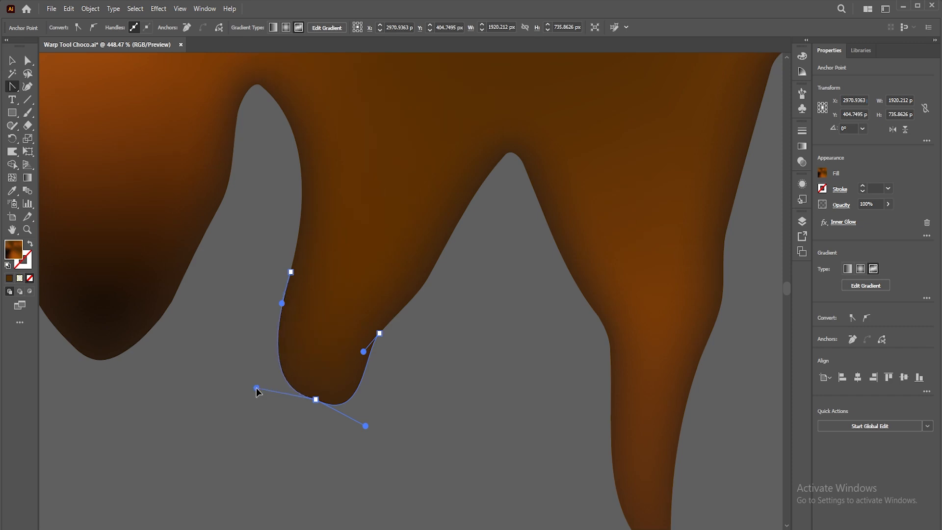
Step: Delete the surplus anchor point beside the tip of the next narrow drip and widen the tip into a rounded bulb with the Anchor Point tool
left_click_drag(540, 422, 390, 276)
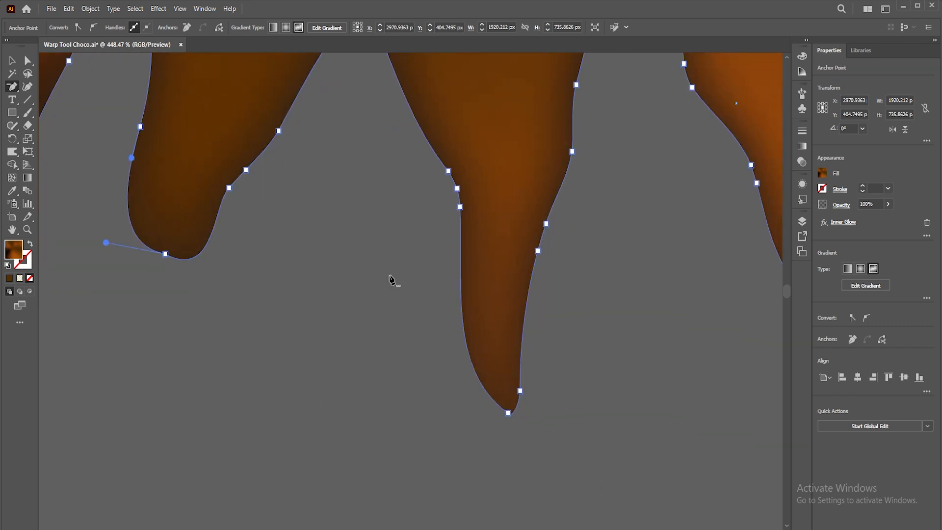
left_click(520, 391)
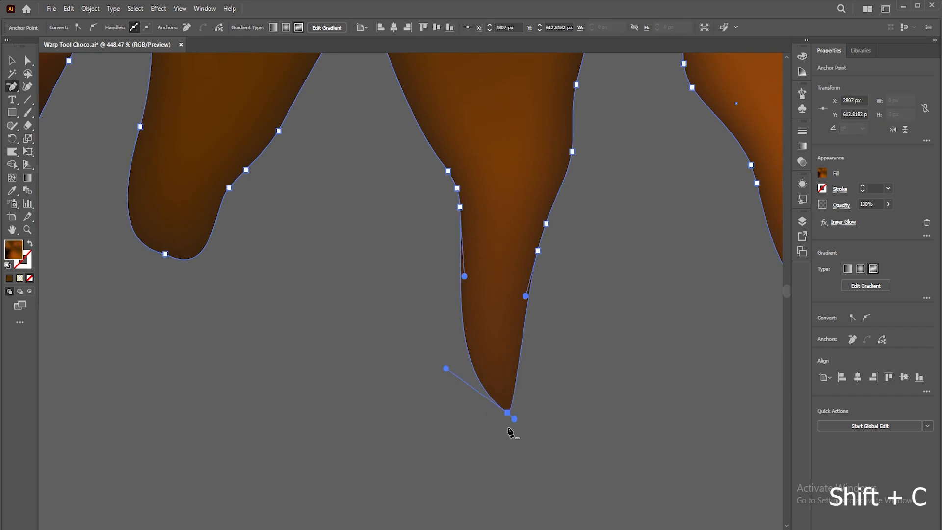
left_click_drag(514, 419, 569, 413)
left_click_drag(446, 371, 398, 413)
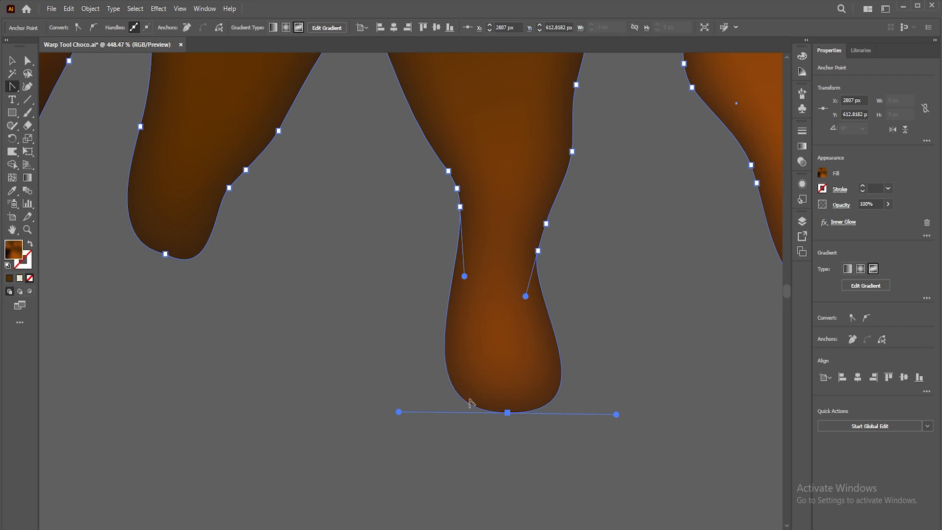
Step: Widen the tip of the small drip at the shape's far left into a smooth round end with the Anchor Point tool
key("ctrl+minus")
key("ctrl+minus")
key("ctrl+minus")
key("ctrl+minus")
key("ctrl+minus")
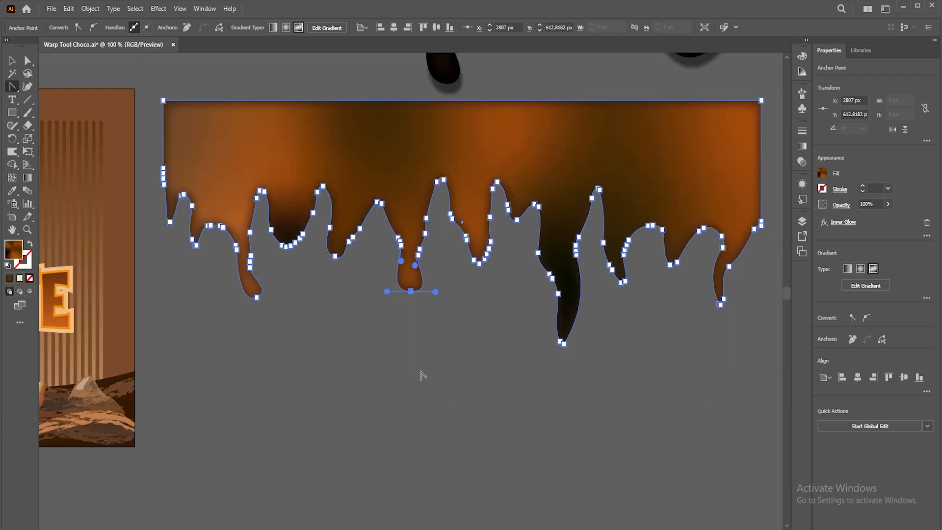
key("z")
left_click_drag(152, 190, 400, 323)
key("minus")
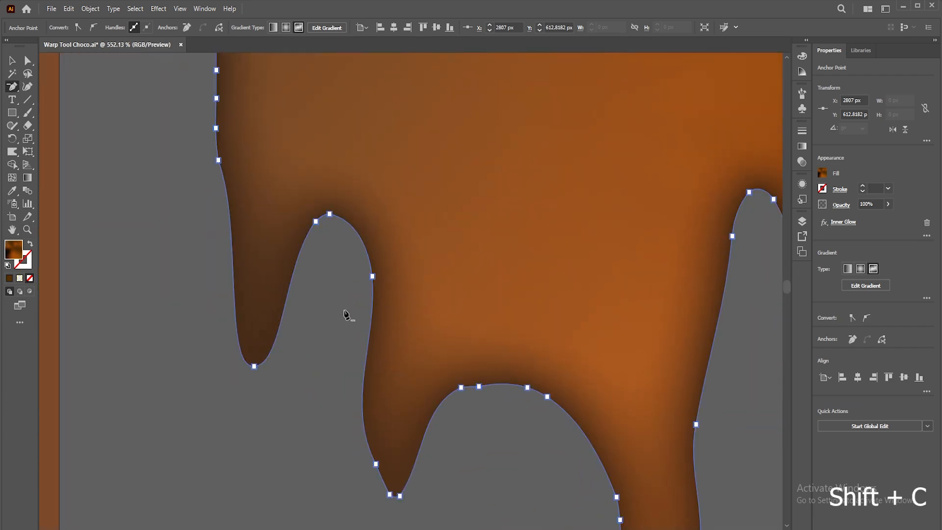
key("shift+c")
left_click_drag(254, 366, 178, 363)
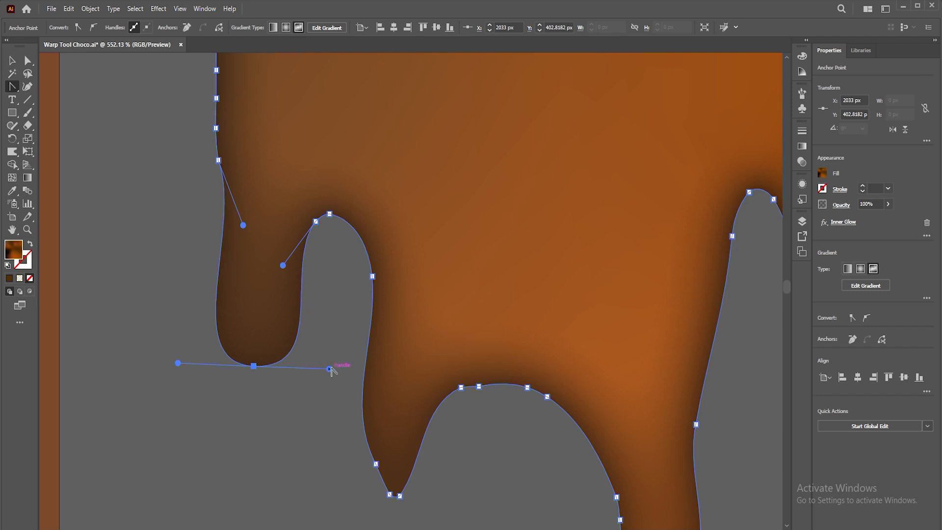
left_click_drag(329, 369, 341, 324)
left_click_drag(341, 366, 326, 350)
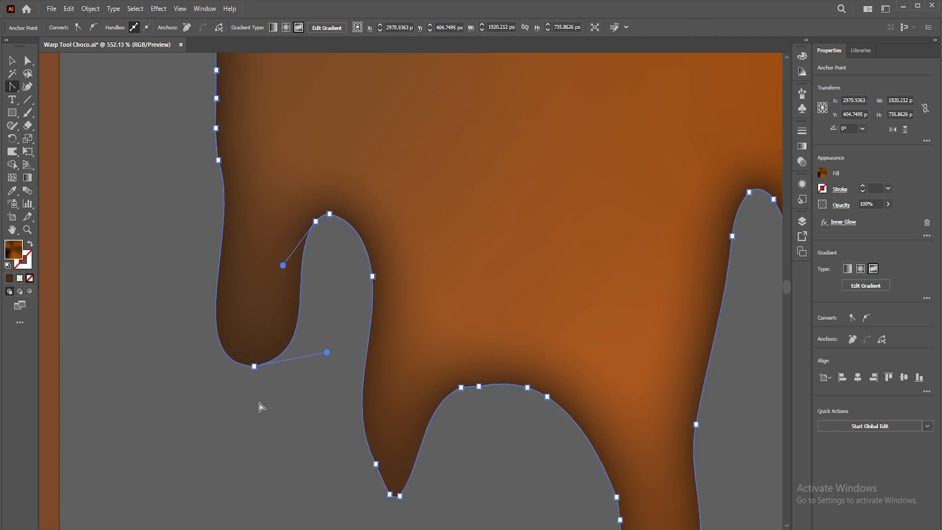
Step: Delete two surplus anchor points at the tip of the far-right drip and widen the tip into a rounded bulb
key("ctrl+minus")
key("ctrl+minus")
key("ctrl+minus")
key("ctrl+minus")
left_click_drag(771, 353, 250, 355)
left_click_drag(669, 436, 661, 314)
key("z")
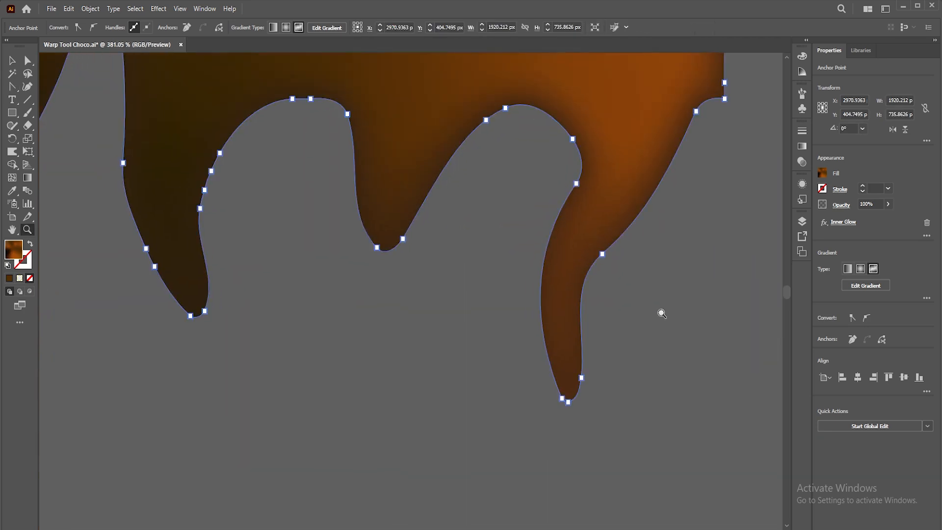
key("minus")
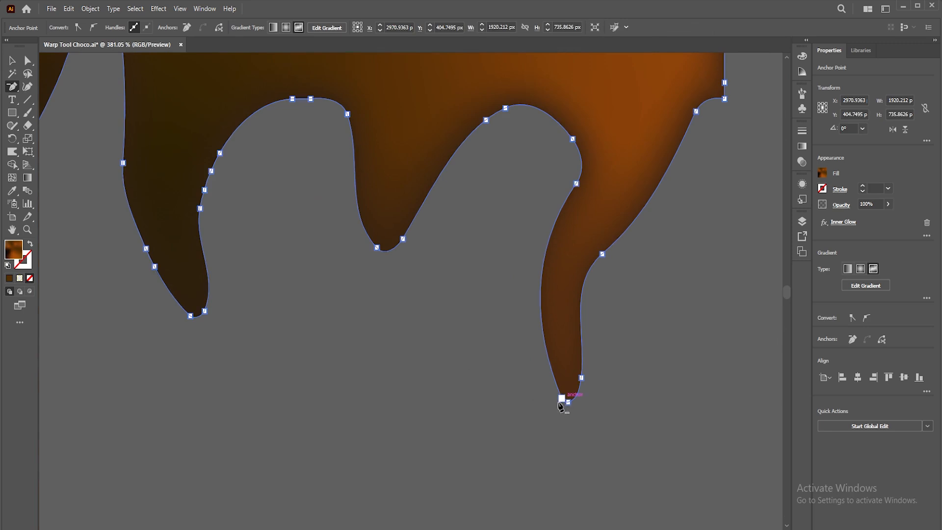
left_click_drag(563, 399, 556, 412)
left_click(582, 379)
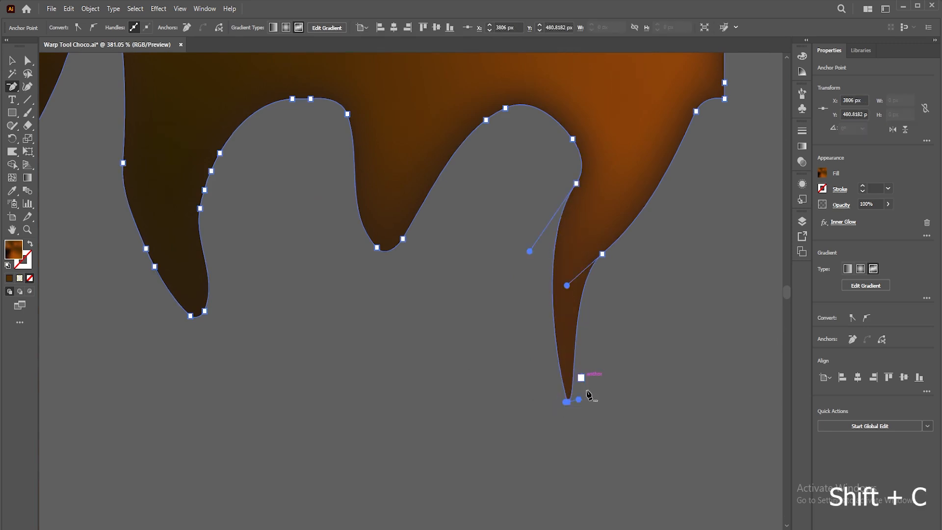
key("shift+c")
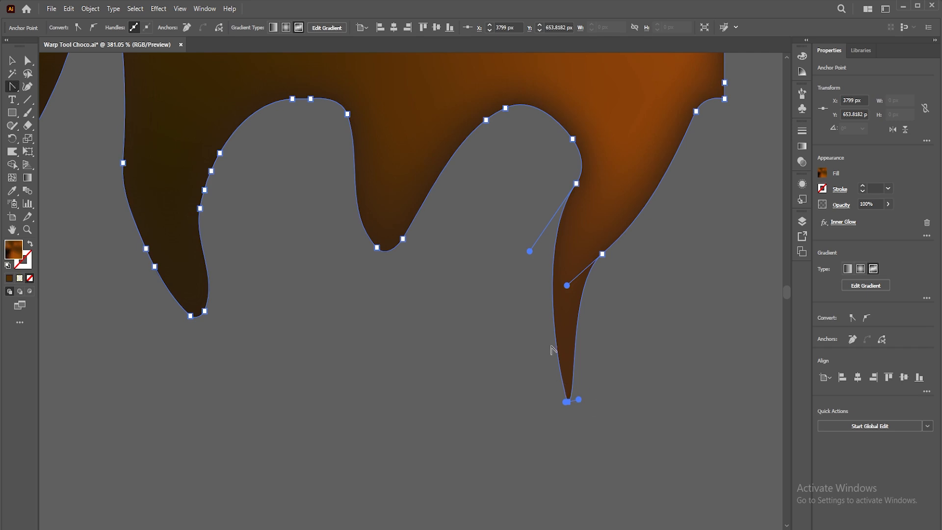
left_click_drag(530, 250, 481, 322)
left_click_drag(568, 402, 500, 403)
Step: Deselect the drip shape and examine the highlights on the drip tips of the finished reddish-brown chocolate sample
key("ctrl+minus")
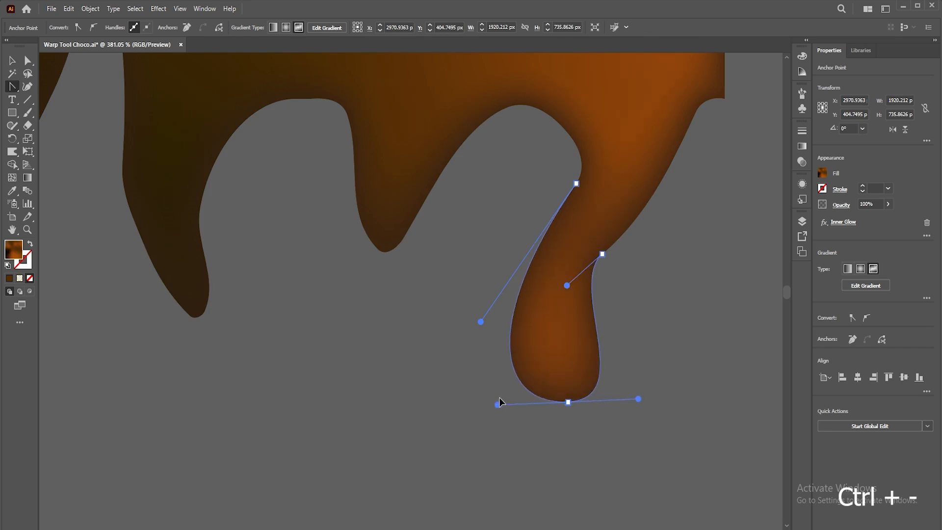
key("ctrl+minus")
key("ctrl+minus")
key("ctrl+minus")
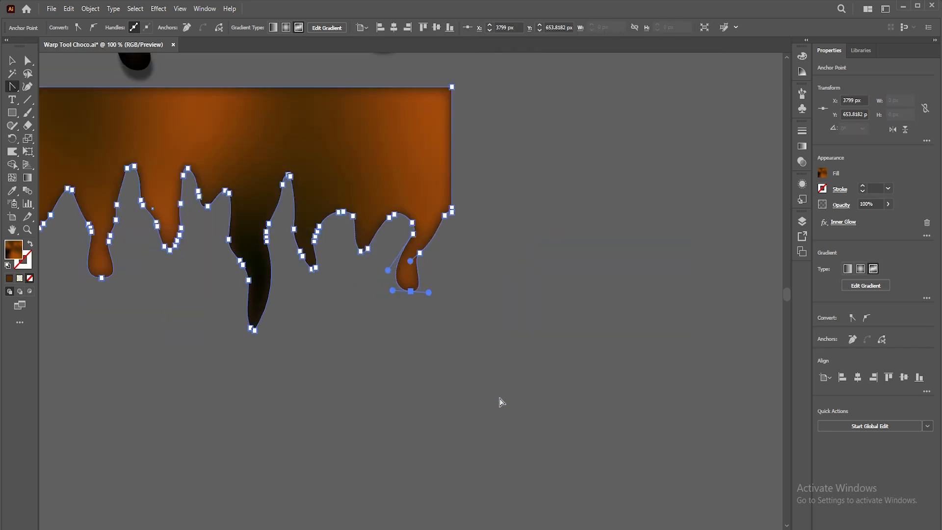
key("h")
left_click_drag(322, 330, 566, 388)
key("v")
left_click(431, 354)
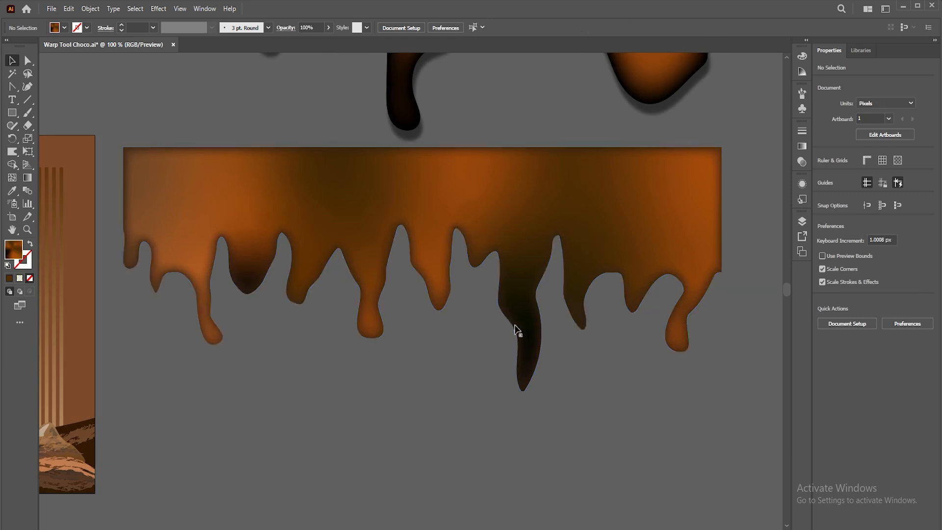
key("ctrl+minus")
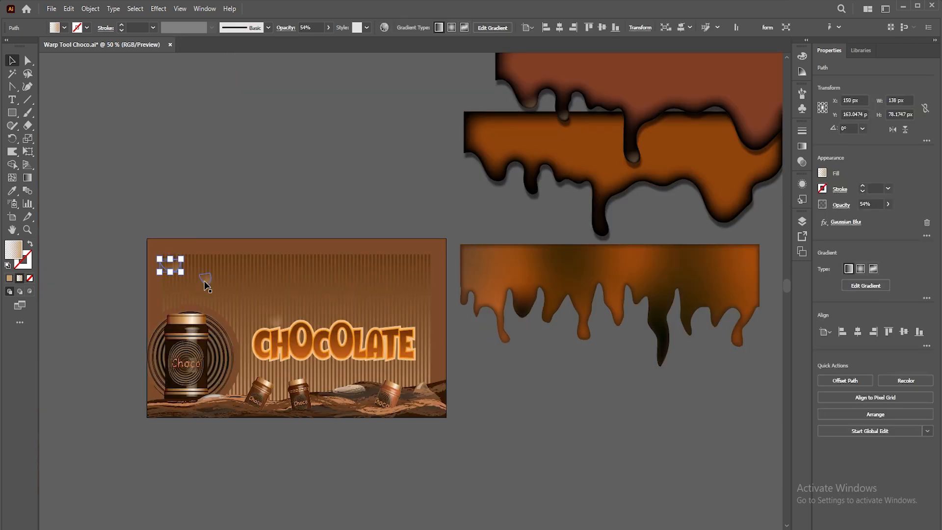
left_click(204, 285)
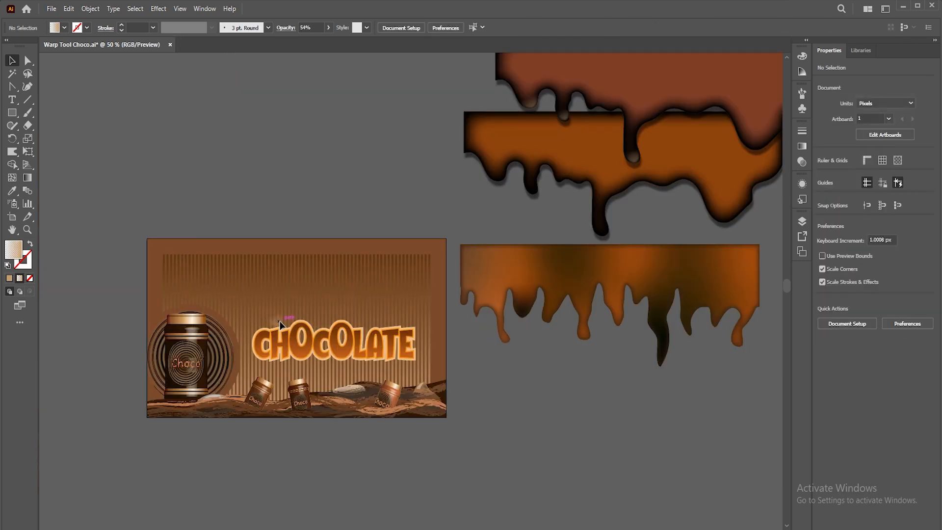
left_click_drag(572, 280, 418, 310)
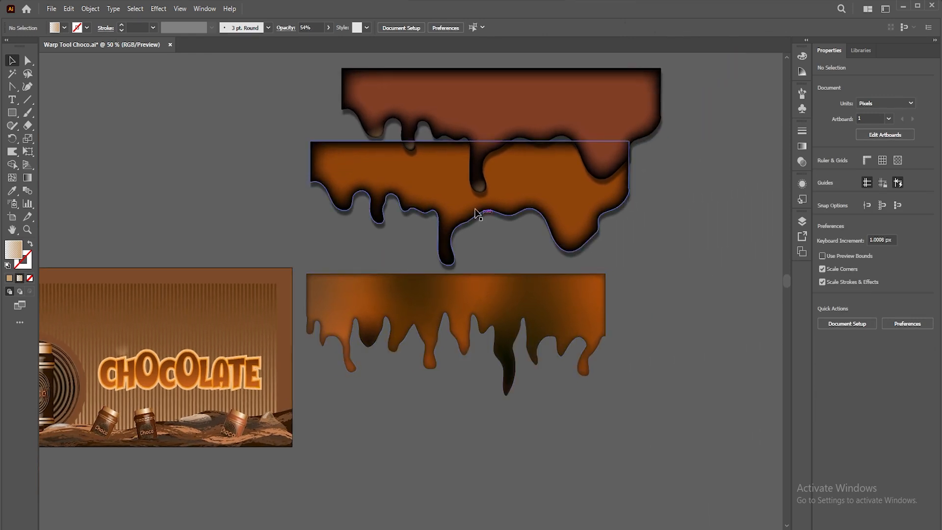
left_click(408, 117)
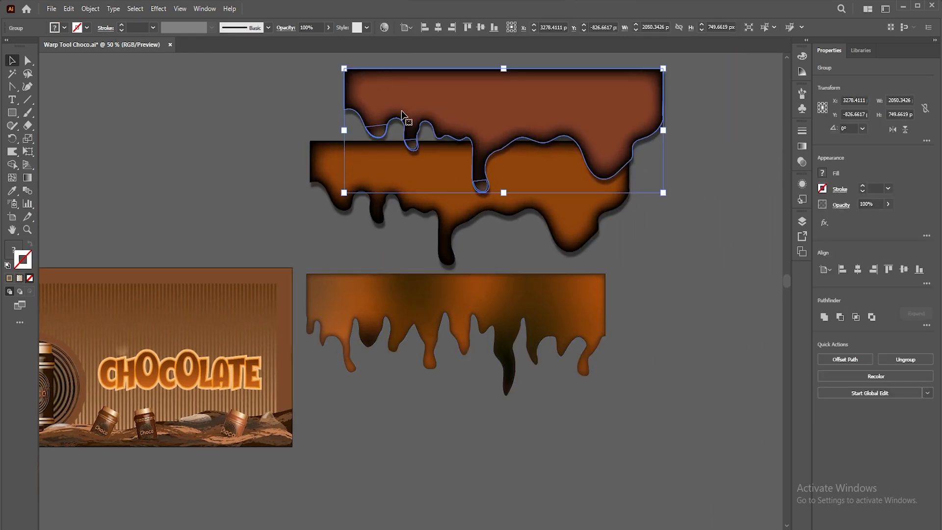
key("z")
left_click_drag(419, 123, 593, 289)
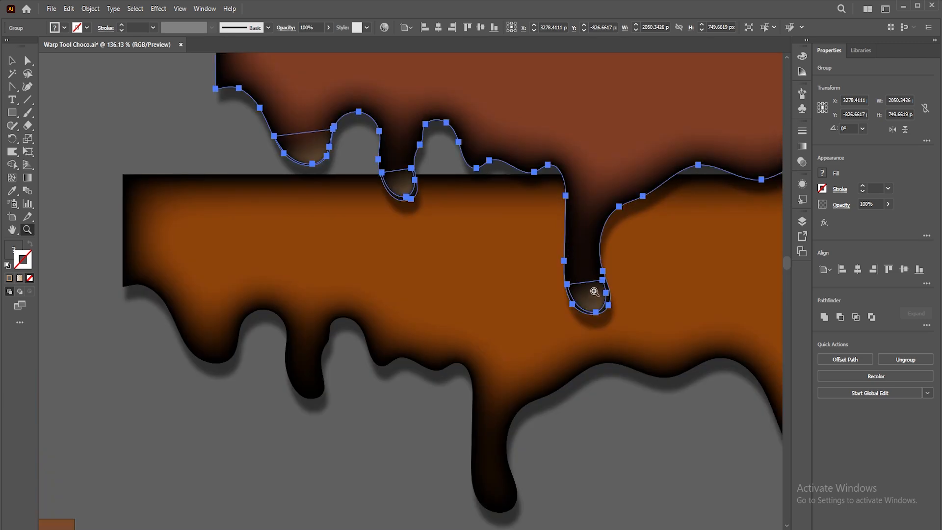
key("v")
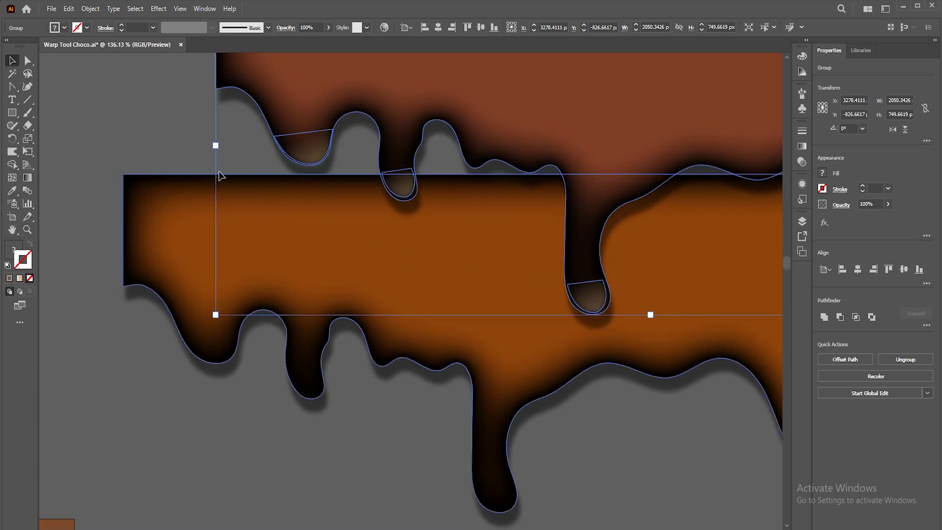
left_click(155, 144)
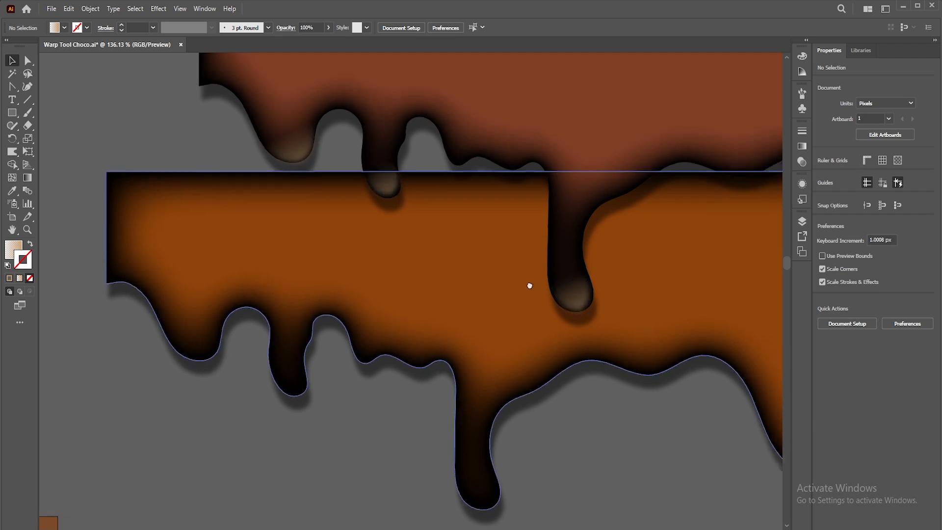
scroll(597, 308, "down", 10)
scroll(432, 187, "down", 5)
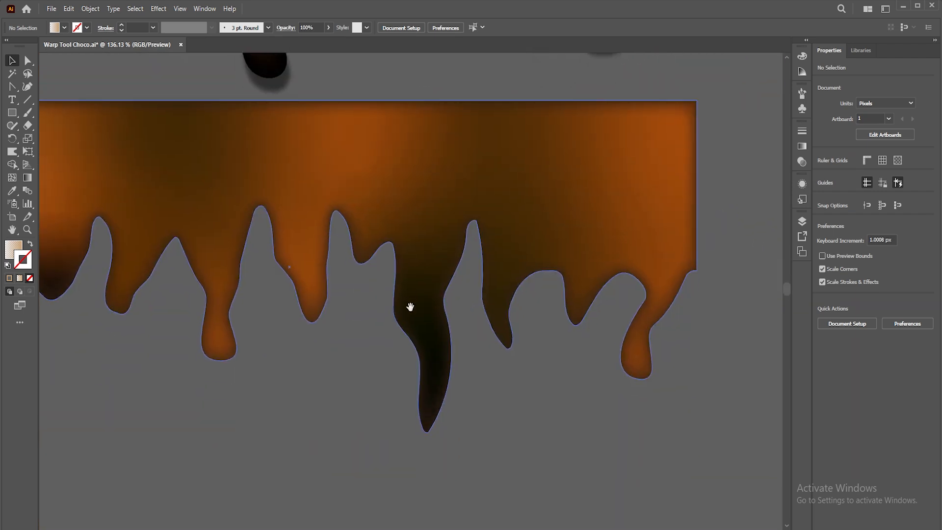
scroll(423, 276, "left", 2)
key("z")
left_click_drag(203, 275, 398, 361)
key("p")
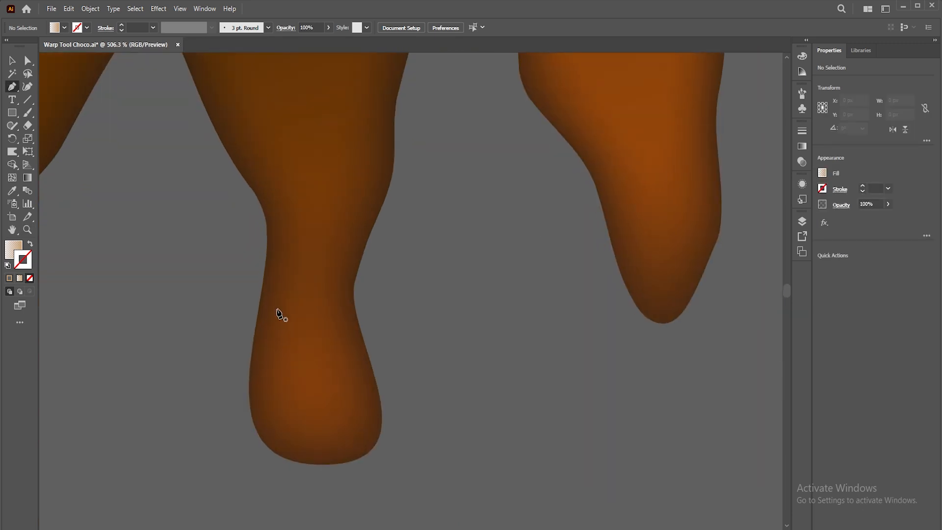
key("ctrl+minus")
key("ctrl+minus")
key("ctrl+minus")
key("ctrl+minus")
key("ctrl+minus")
key("ctrl+minus")
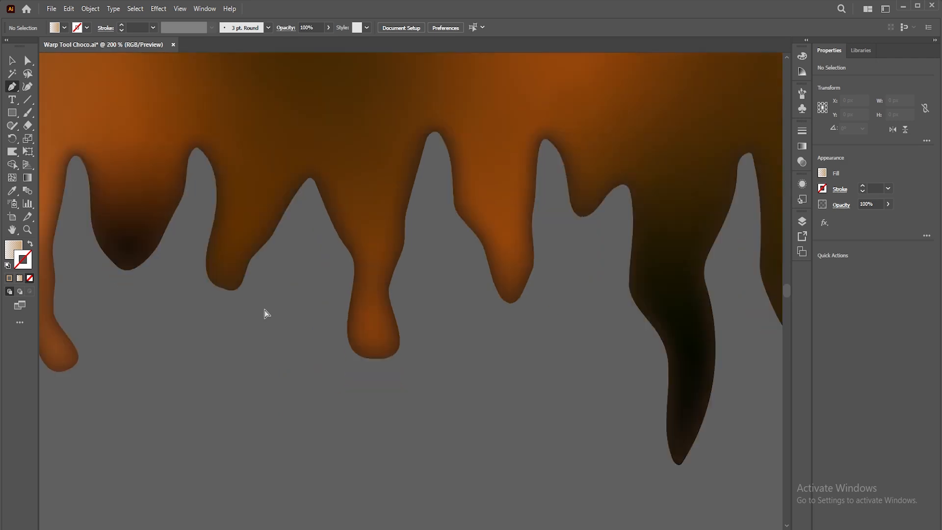
Step: Duplicate the drip shape straight below the original and delete the anchor points along the copy's top edge
key("v")
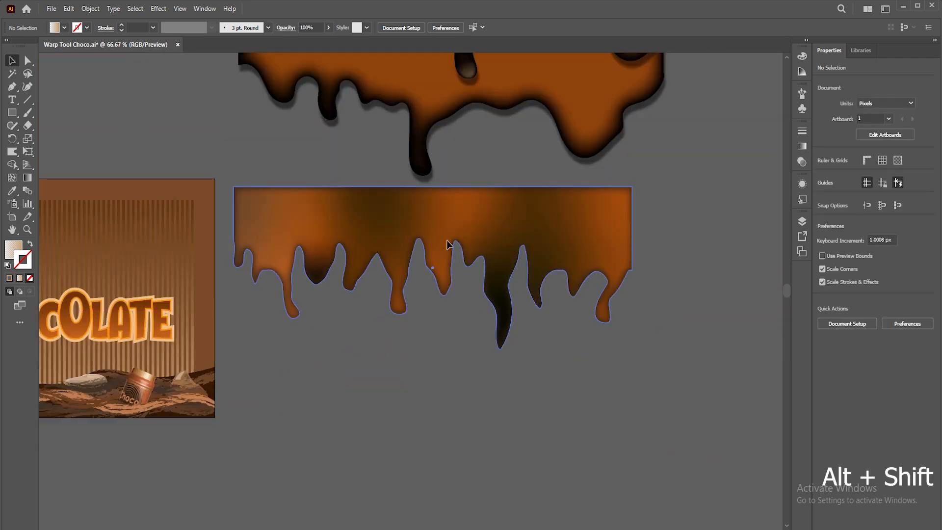
left_click(452, 223)
left_click_drag(452, 223, 465, 364)
scroll(461, 344, "down", 3)
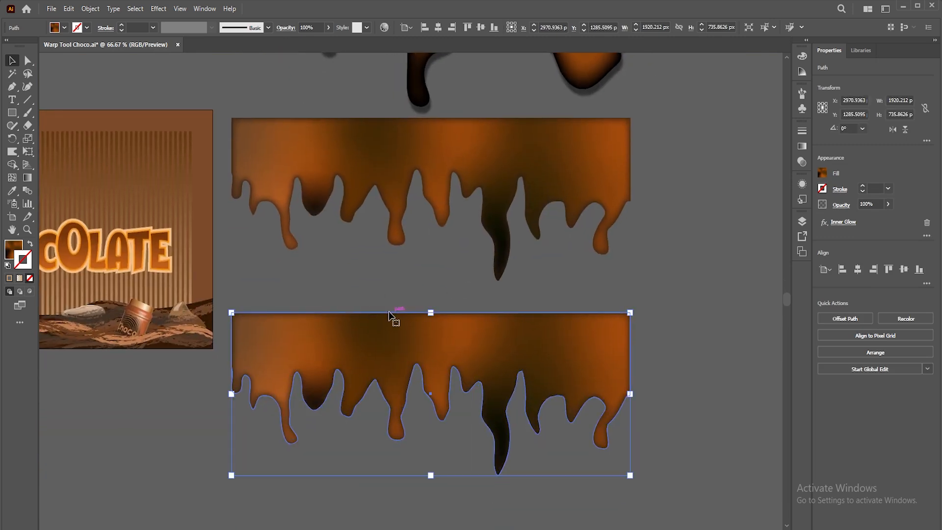
key("a")
left_click_drag(224, 302, 684, 326)
key("Delete")
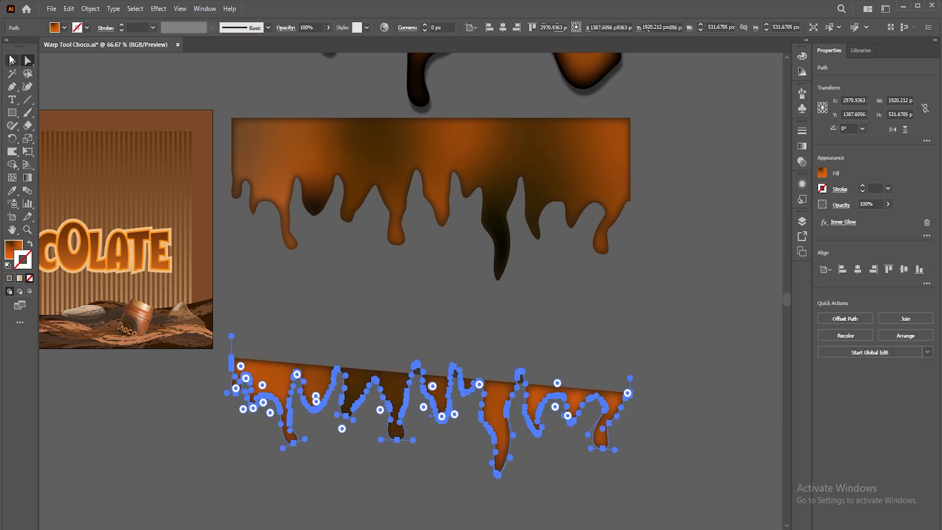
Step: Reset the copied drip path to the default fill and stroke, remove its fill to leave a 1 pt black outline, and deselect it
left_click(12, 60)
left_click(31, 246)
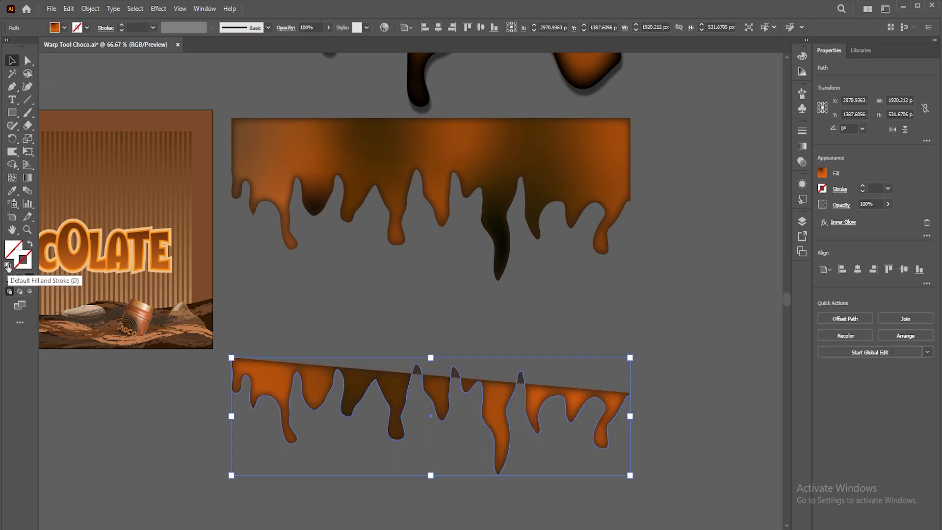
left_click(8, 267)
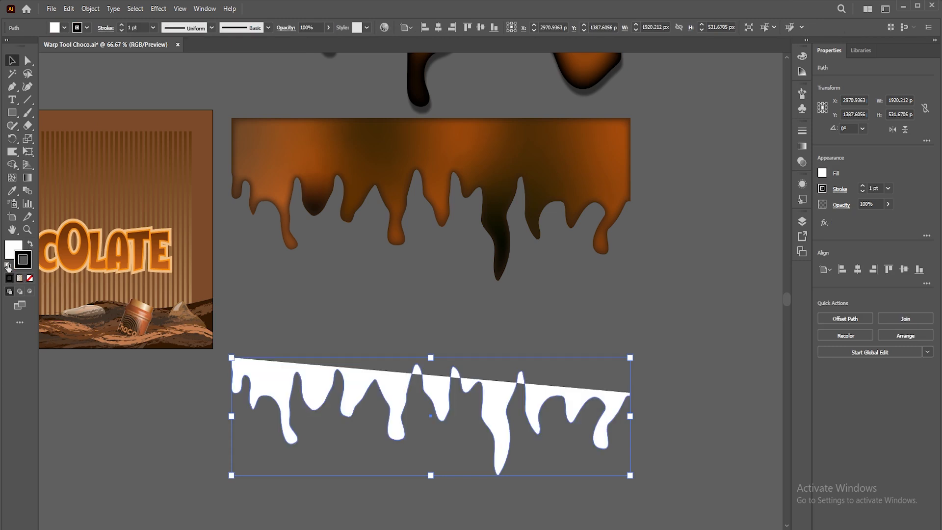
left_click(14, 250)
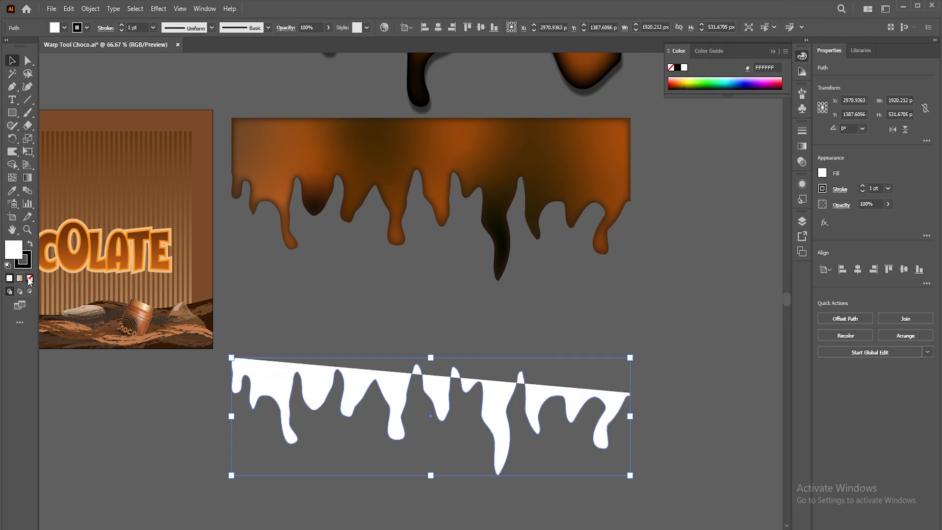
left_click(30, 278)
left_click(403, 312)
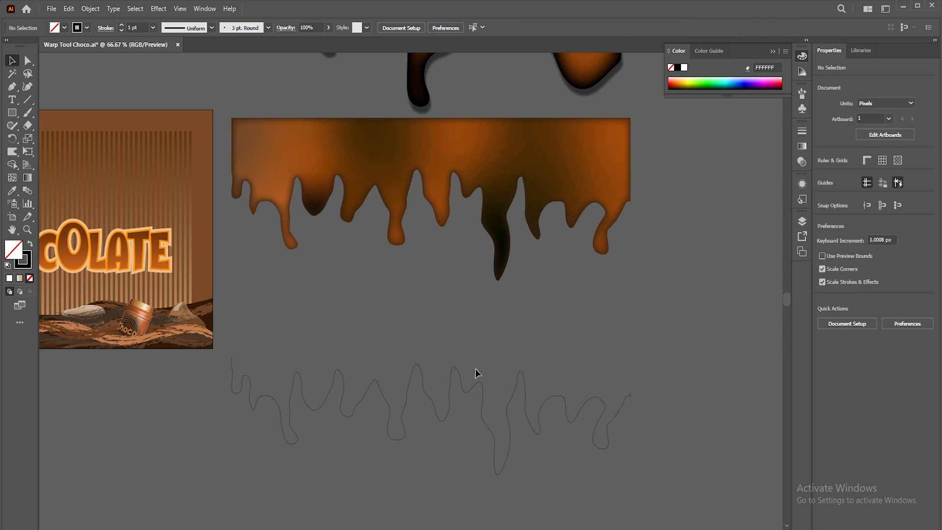
Step: Move the drip outline up to just below the original shape and place a duplicate of it straight below
left_click_drag(479, 390, 478, 296)
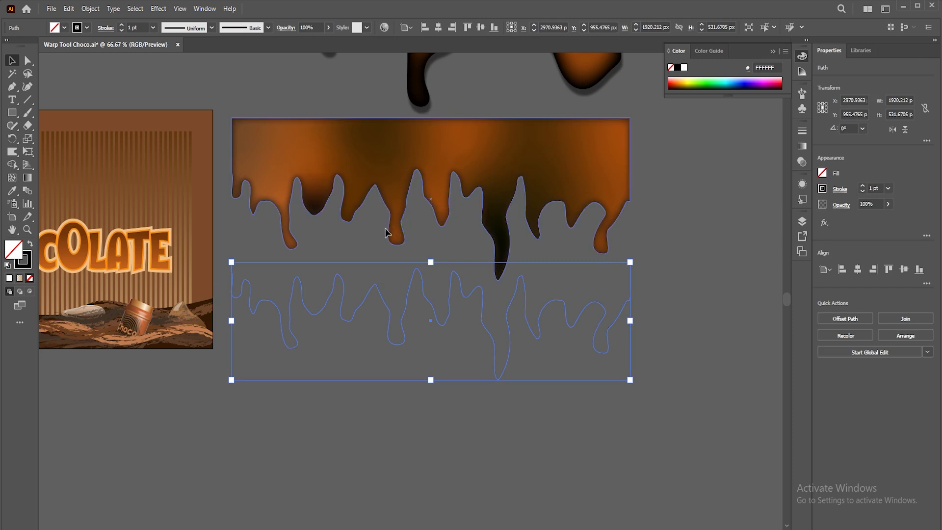
left_click_drag(413, 278, 496, 329)
mouse_move(354, 286)
left_mouse_down()
mouse_move(314, 193)
mouse_move(368, 326)
mouse_move(368, 372)
left_mouse_up()
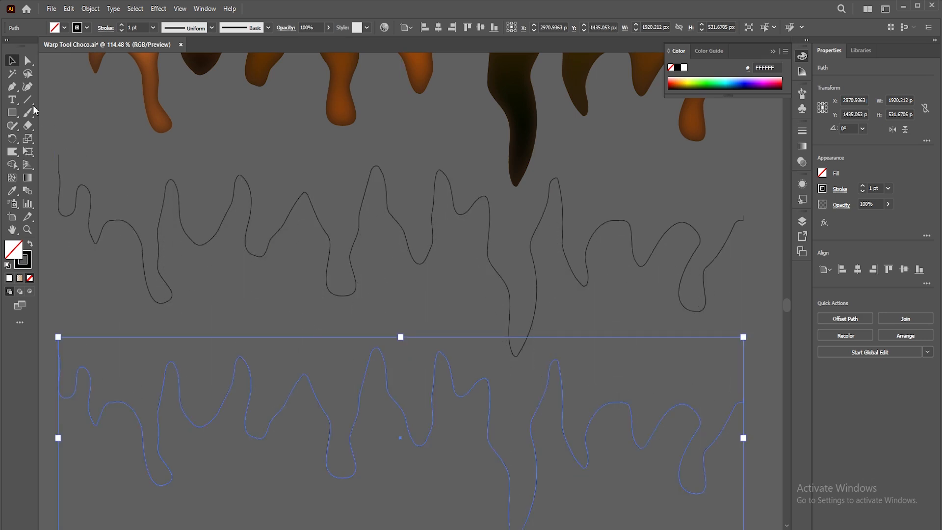
Step: Delete the upper drip outline's anchor points on both sides, keeping only the segment around the rounded drip left of centre
left_click(27, 60)
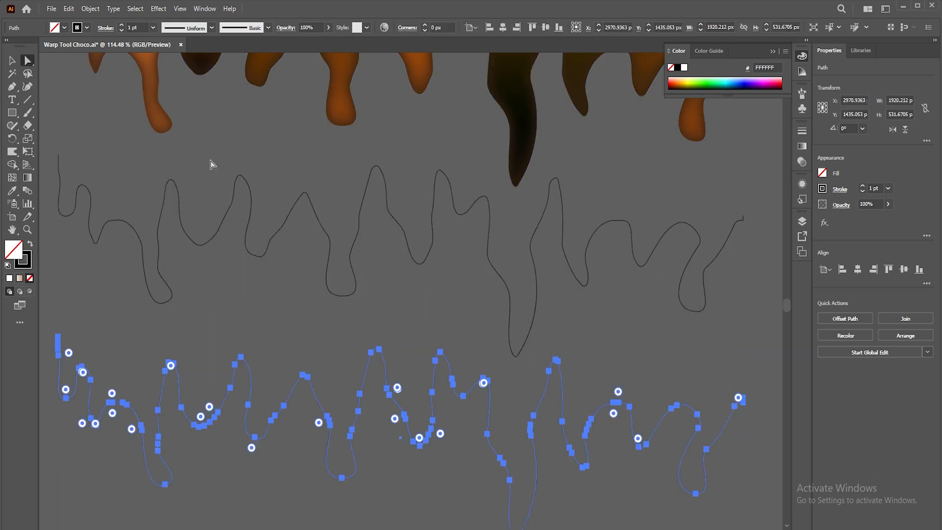
left_click_drag(53, 144, 109, 211)
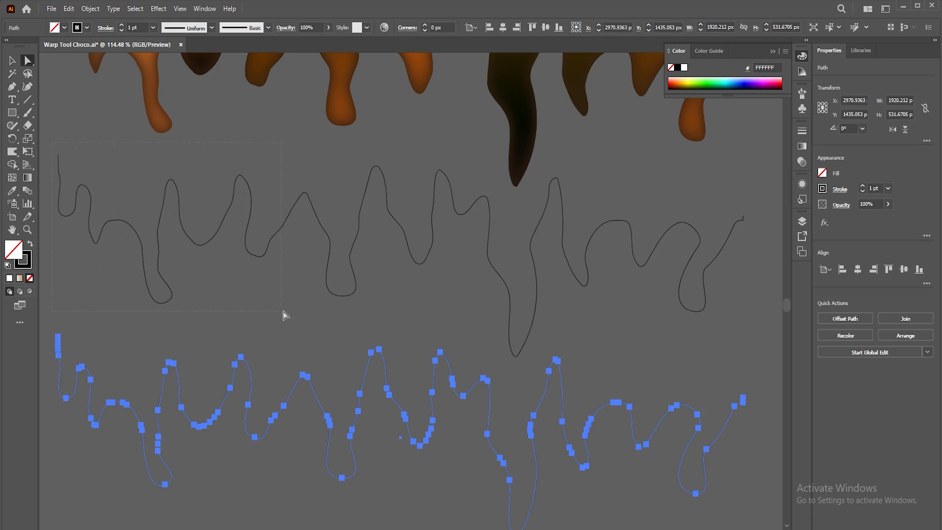
left_click_drag(296, 304, 296, 304)
key("Delete")
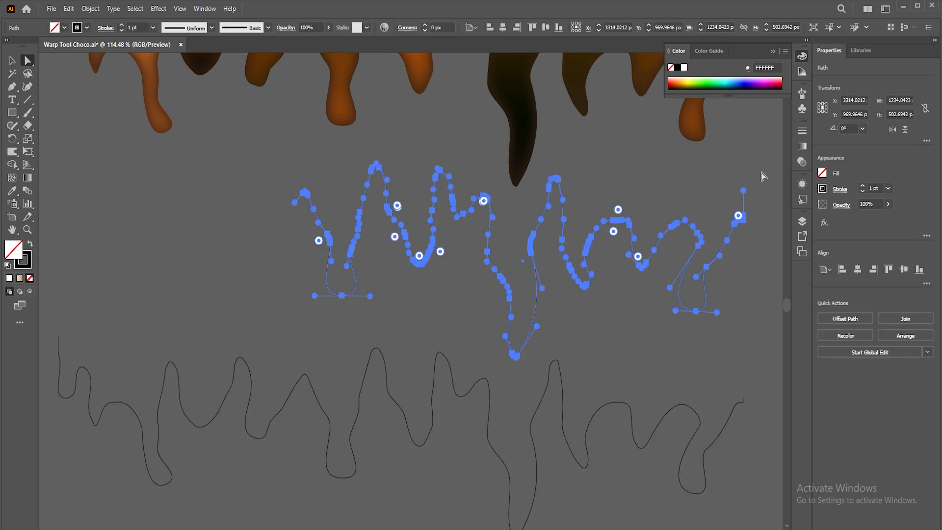
left_click_drag(759, 179, 702, 245)
key("Delete")
left_click_drag(536, 362, 484, 218)
key("Delete")
left_click_drag(501, 156, 385, 275)
key("Delete")
left_click_drag(320, 178, 289, 208)
key("Delete")
left_click_drag(402, 151, 342, 237)
key("Delete")
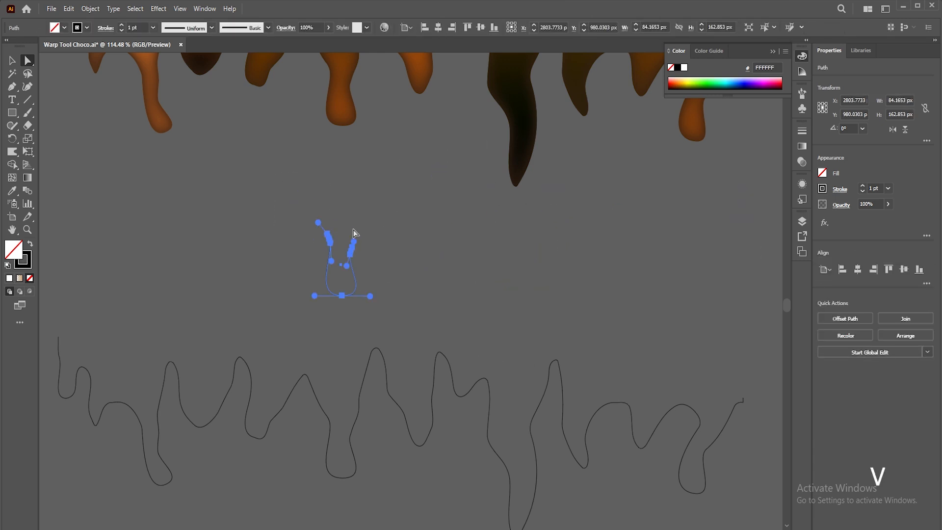
Step: Move the remaining outline segment onto the matching rounded drip of the chocolate shape and align it with the drip's tip
key("v")
left_click(387, 261)
left_click_drag(345, 296, 347, 127)
scroll(373, 240, "up", 5)
key("z")
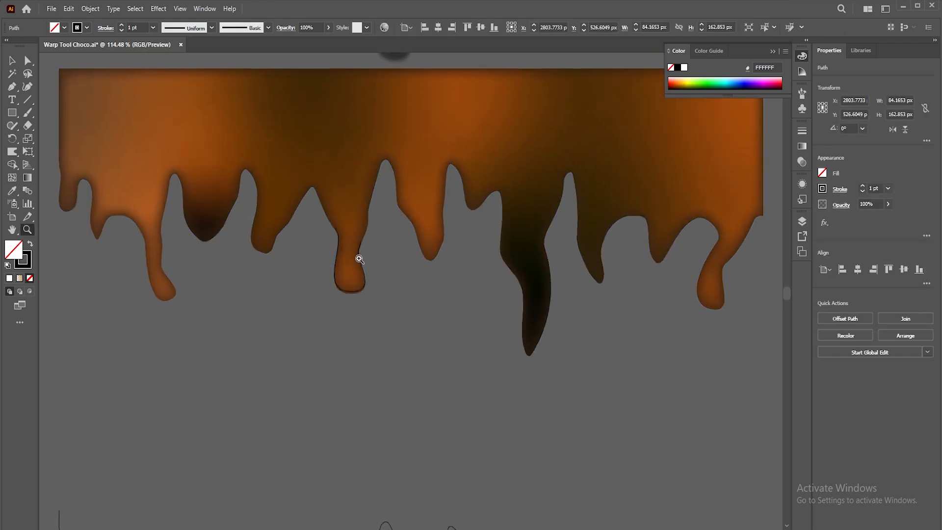
left_click_drag(343, 243, 516, 370)
key("v")
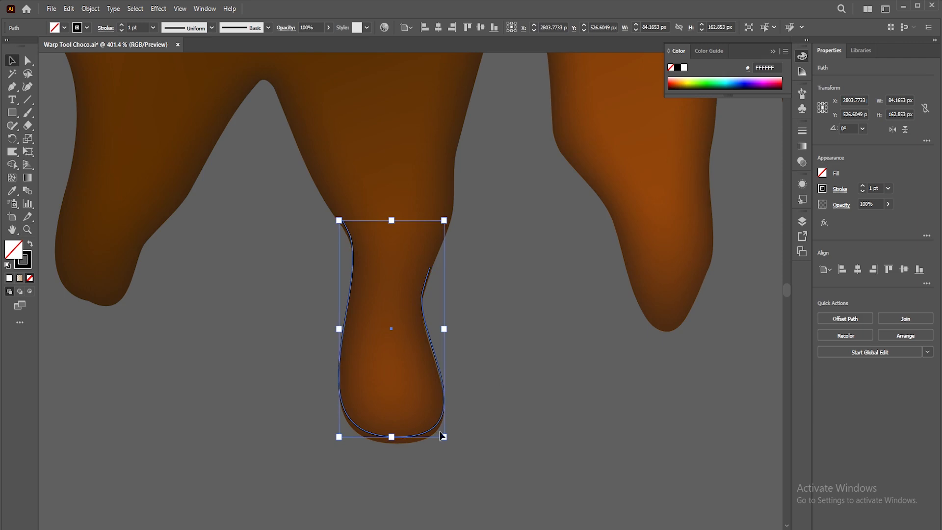
left_click_drag(408, 440, 408, 445)
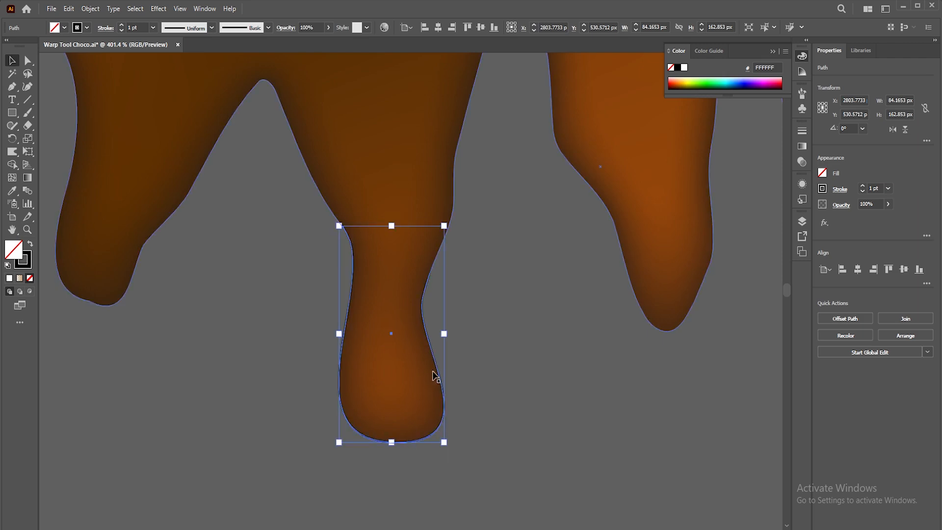
Step: Set the outline segment's stroke colour to near-white FCFBFA
double_click(29, 264)
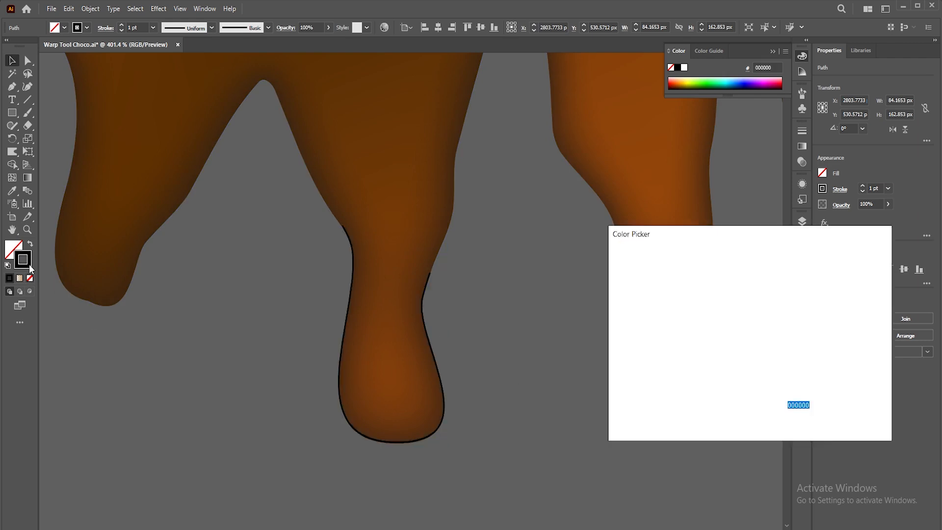
left_click_drag(643, 362, 618, 271)
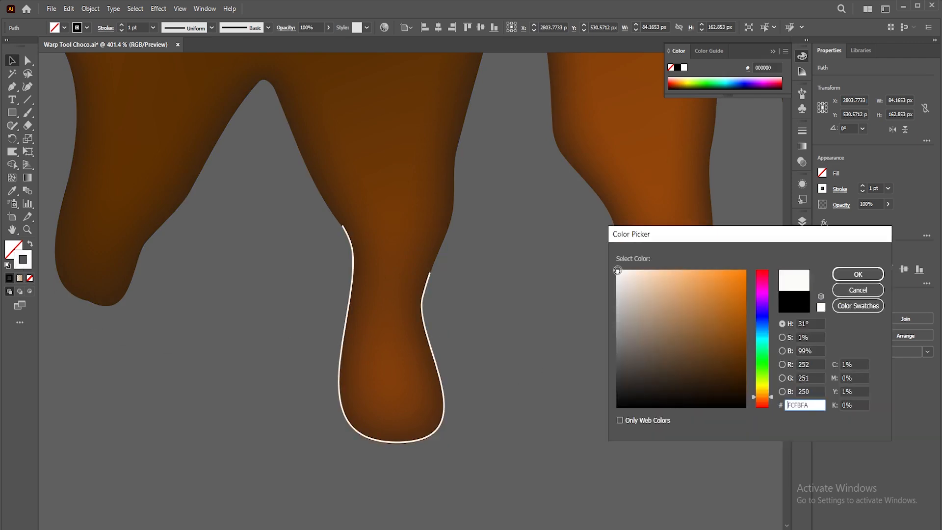
left_click(858, 274)
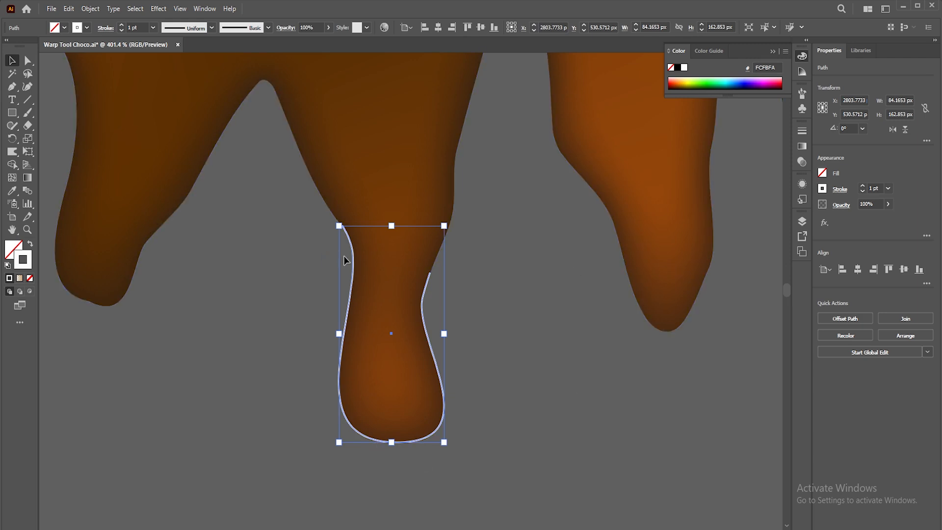
Step: Remove the surplus anchor points at the outline's upper ends and join the two open ends into a closed shape
key("a")
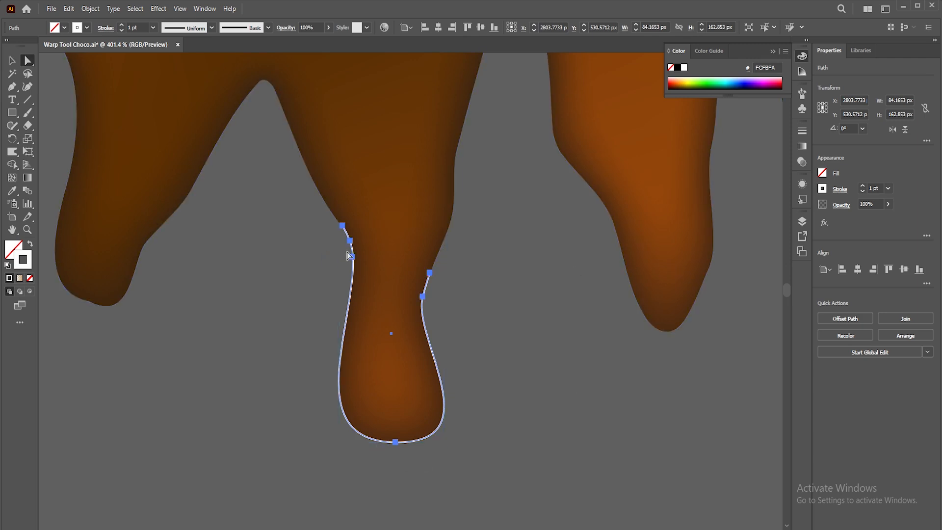
key("minus")
left_click(343, 225)
left_click(429, 273)
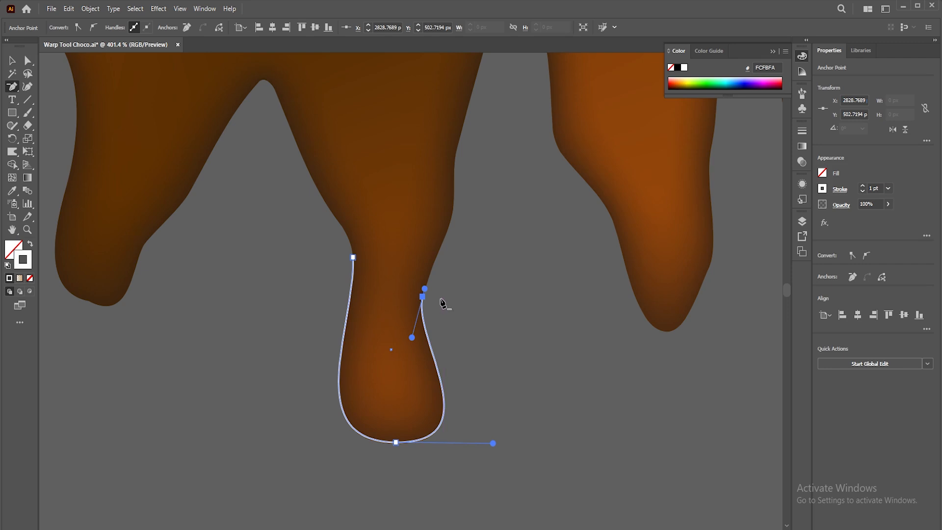
key("a")
left_click(353, 256, "shift")
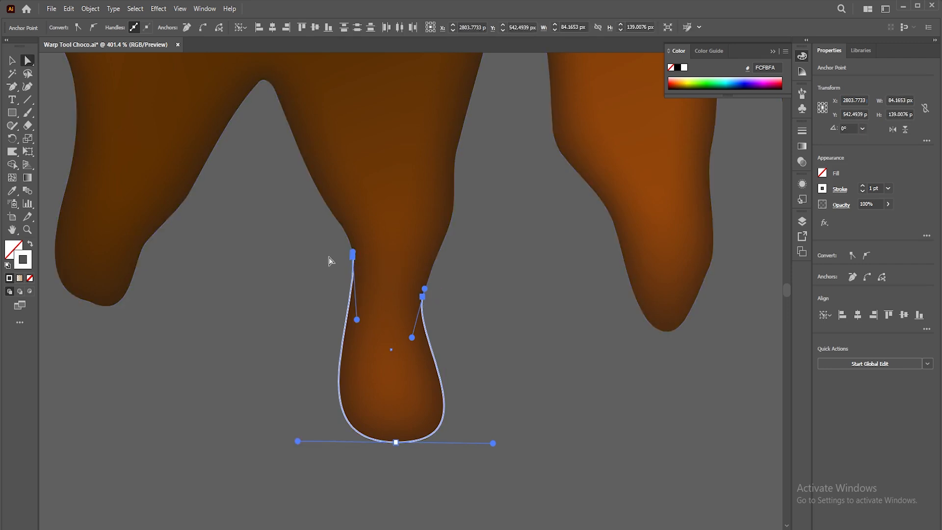
key("ctrl+j")
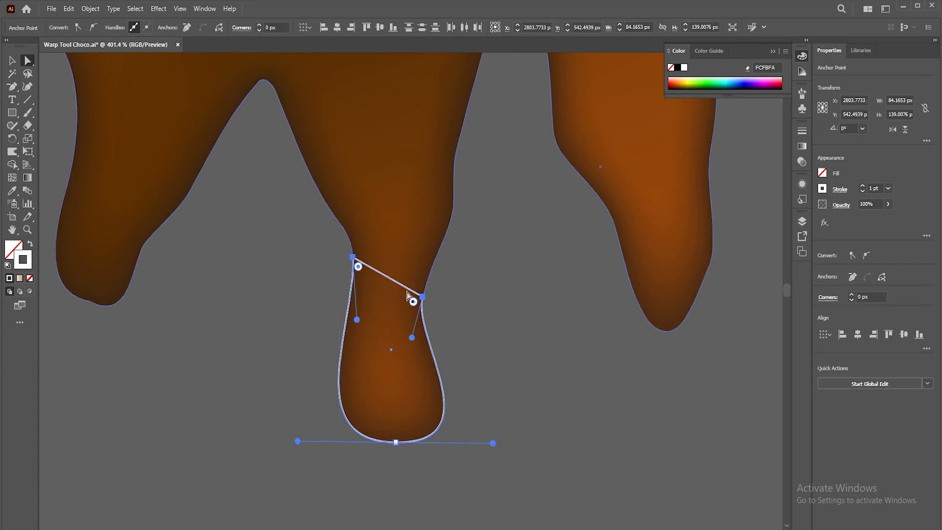
right_click(400, 288)
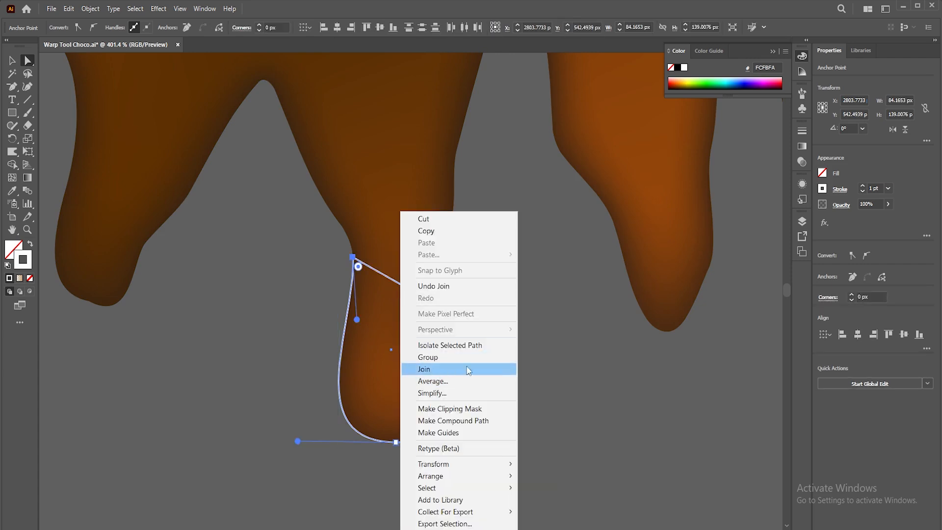
left_click(533, 361)
left_click(414, 294)
key("v")
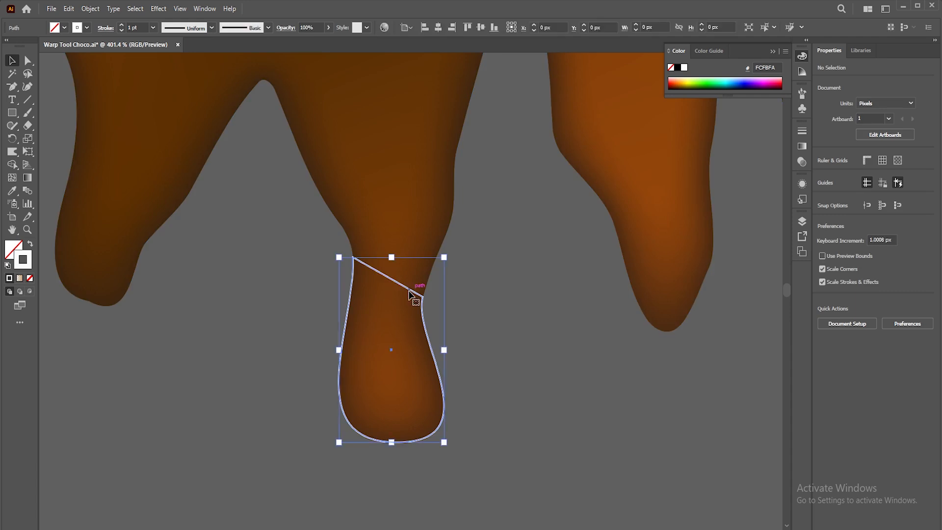
Step: Apply the white-to-black linear gradient to the closed drip shape and swap it from the stroke to the fill
left_click(802, 146)
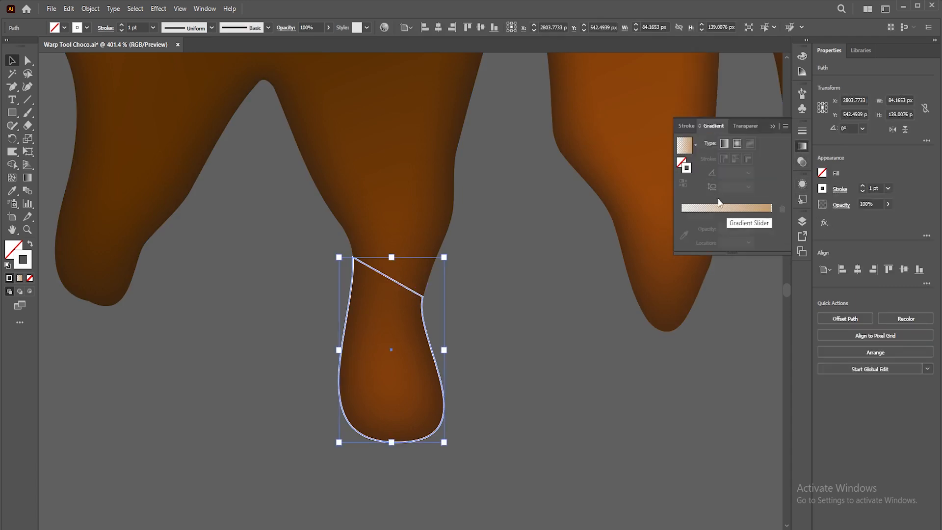
left_click(695, 144)
left_click_drag(691, 209, 691, 172)
left_click(637, 170)
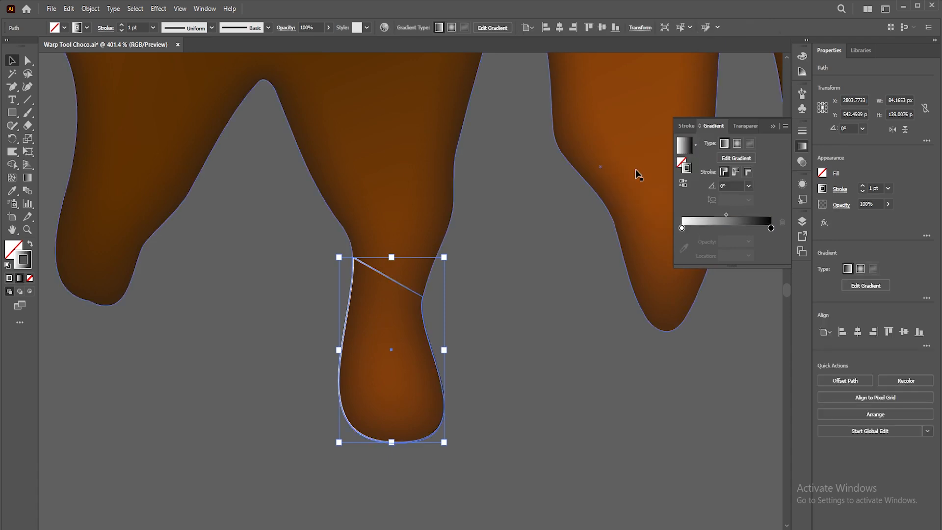
left_click(29, 246)
Step: Redirect the gradient vertically so white starts at the drip's tip and black ends at the shape's upper edge
key("g")
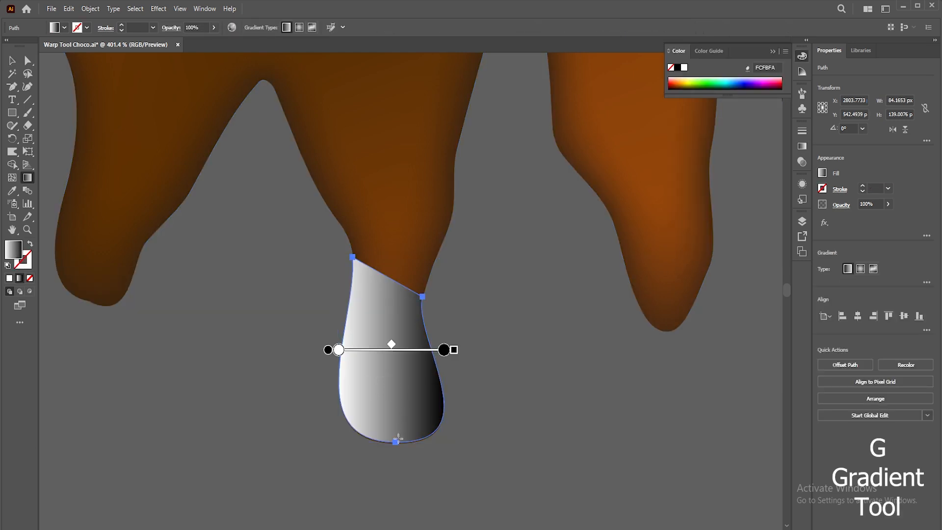
left_click_drag(397, 440, 391, 278)
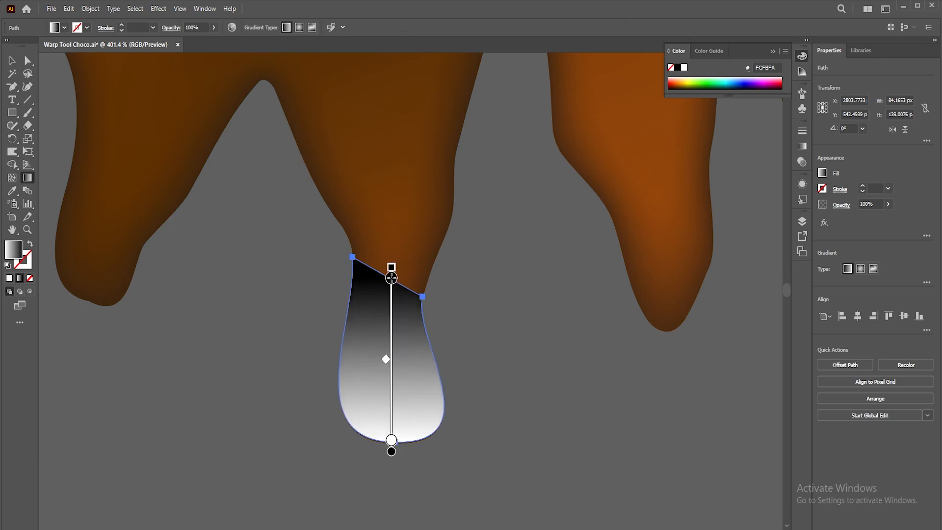
key("v")
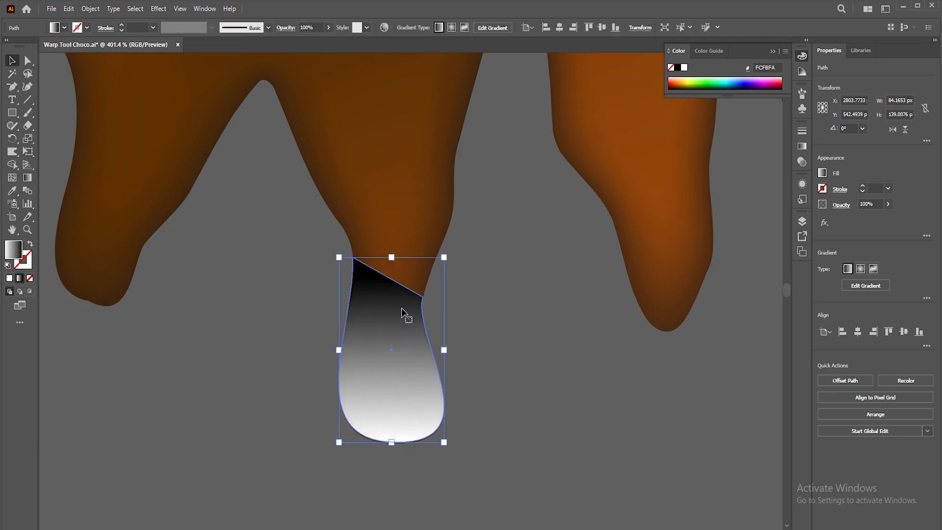
Step: Set the gradient's black stop to 0% opacity and the whole highlight shape to 50% opacity
left_click(802, 146)
left_click(771, 229)
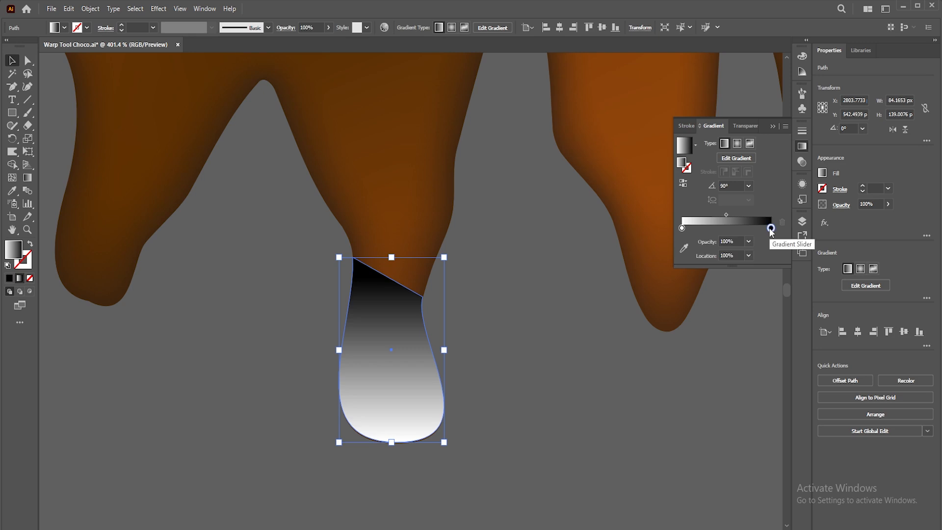
left_click(740, 242)
type("0")
key("Return")
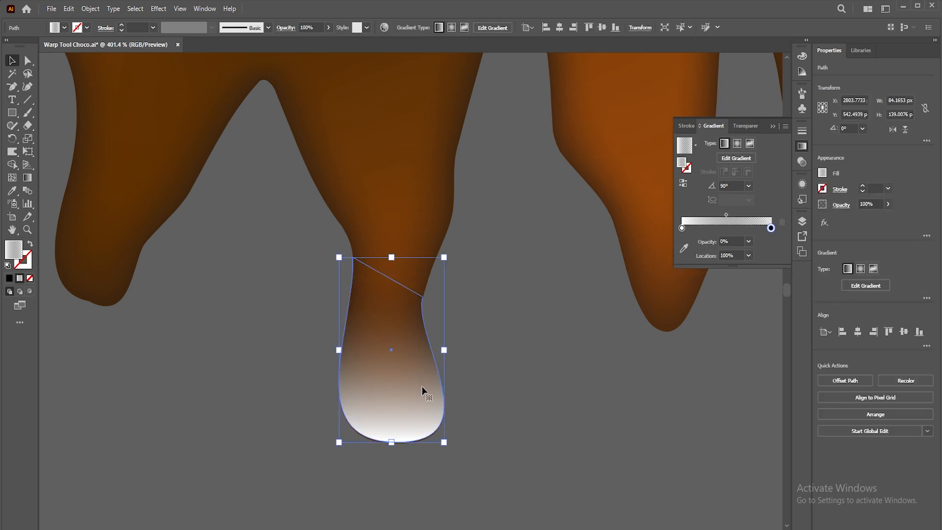
left_click(881, 204)
type("50")
key("Return")
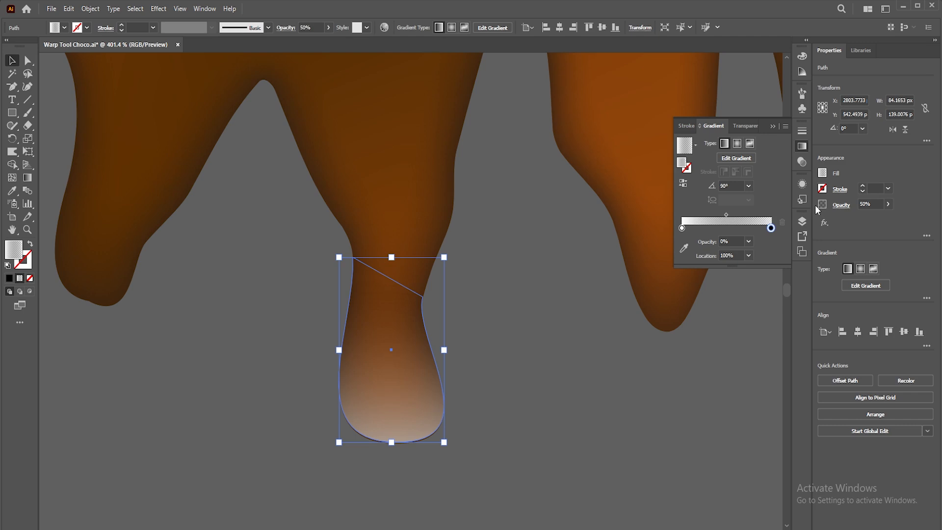
Step: Try the Darken blend mode on the highlight shape, then set its blend mode to Screen
left_click(841, 205)
left_click(763, 226)
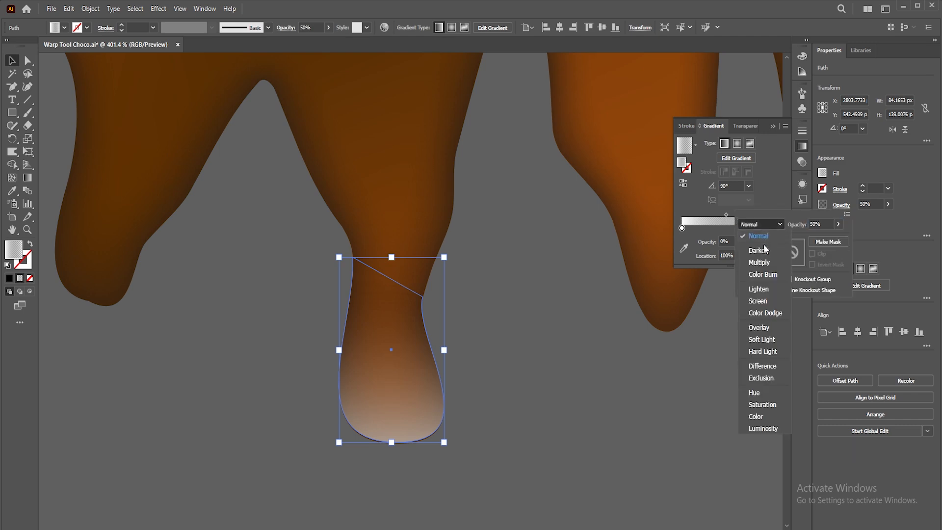
left_click(763, 249)
left_click(776, 224)
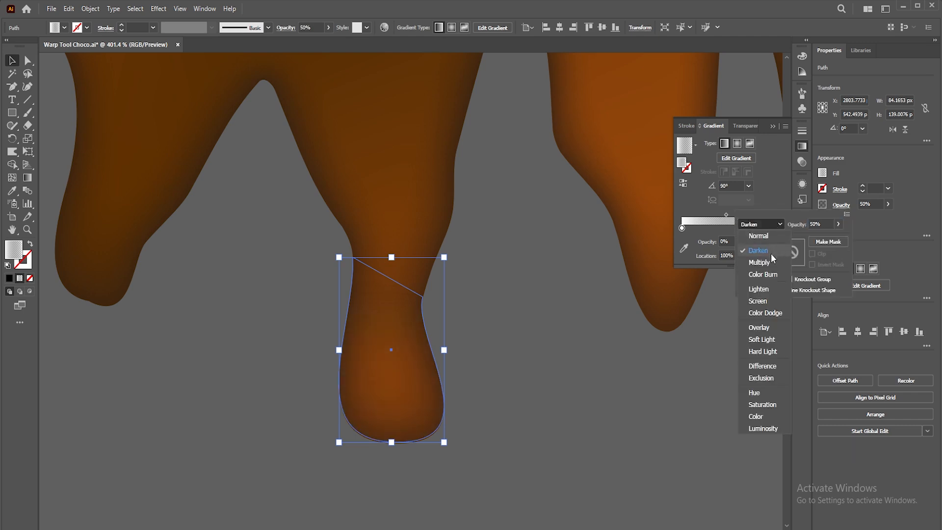
left_click(758, 300)
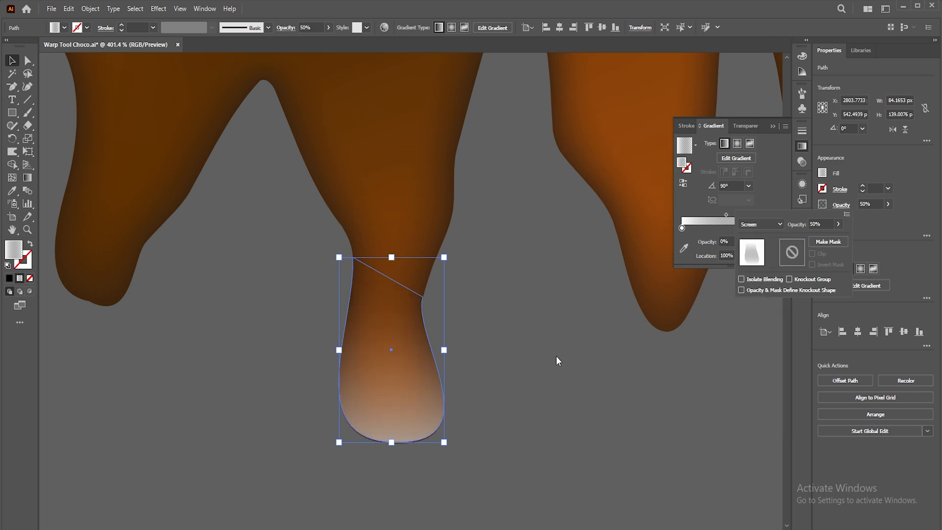
Step: Lower the highlight's opacity to 35%, scale it down from its centre to about 82 by 135 px, and deselect it
left_click(888, 205)
left_click_drag(870, 216, 861, 217)
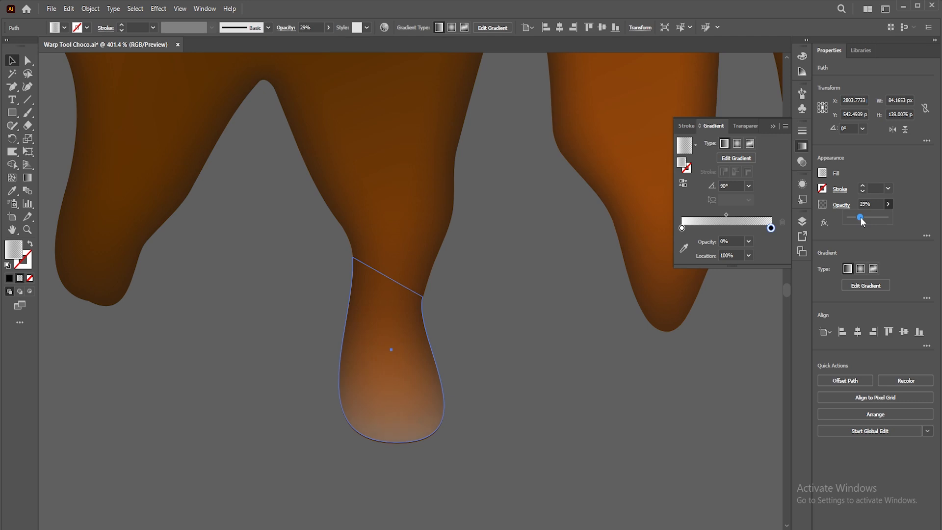
left_click_drag(395, 443, 394, 440)
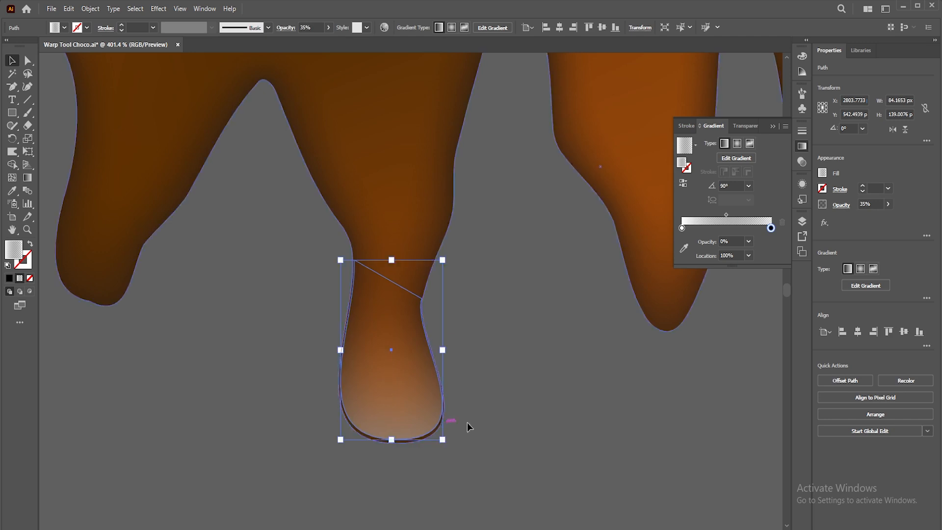
left_click(496, 421)
Step: Move the blurred highlight off the reddish-brown sample's long drip tip onto the orange area beside it to examine its gradient and effect
key("ctrl+minus")
key("ctrl+minus")
key("ctrl+minus")
key("ctrl+minus")
key("ctrl+minus")
key("ctrl+minus")
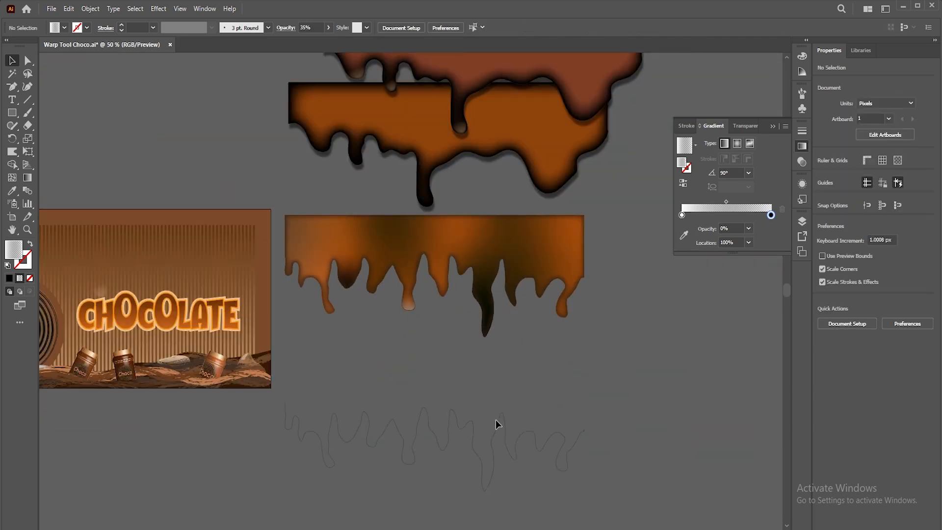
left_click_drag(459, 399, 486, 453)
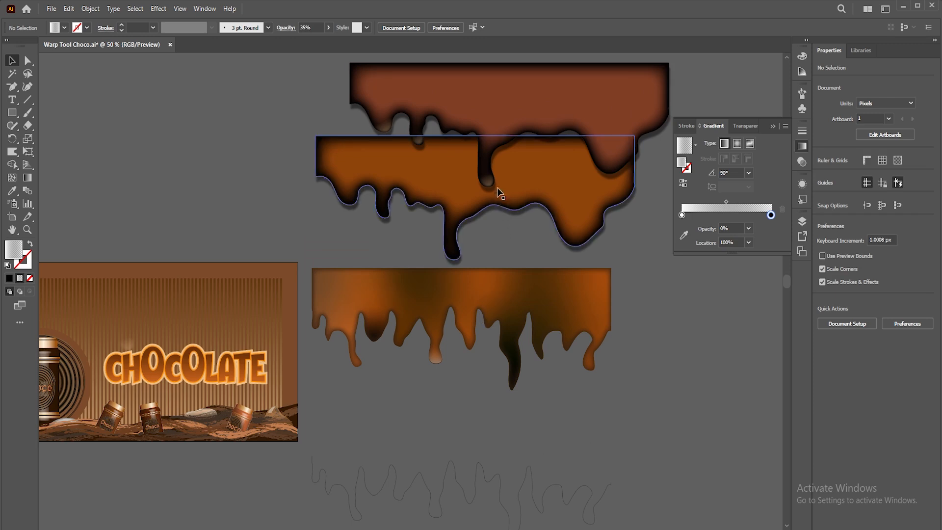
key("z")
left_click_drag(490, 185, 404, 319)
key("v")
left_click(571, 272)
left_click(898, 359)
left_click(366, 265)
left_click_drag(366, 265, 514, 259)
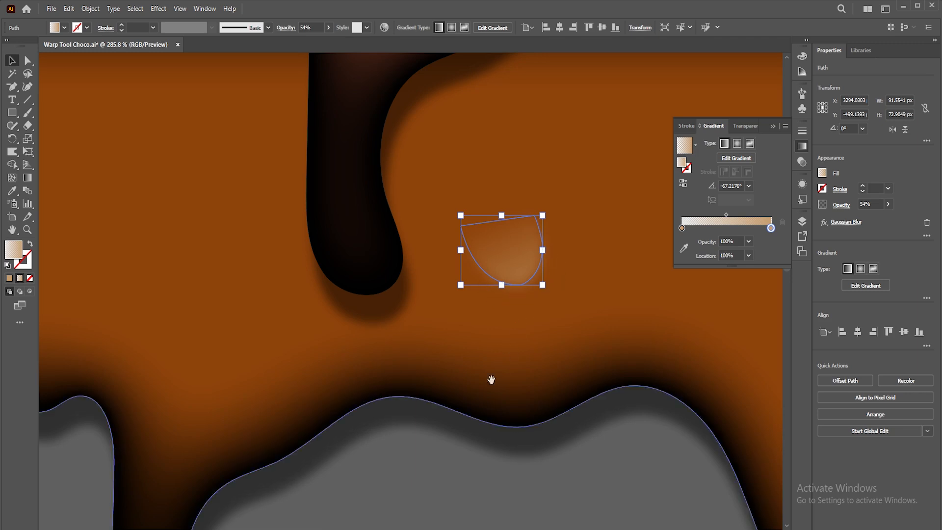
Step: Return to the rounded drip, move its gradient highlight shape into the empty space beside the drip, and deselect it
left_click_drag(499, 372, 568, 202)
left_click_drag(431, 366, 477, 261)
scroll(463, 309, "down", 10)
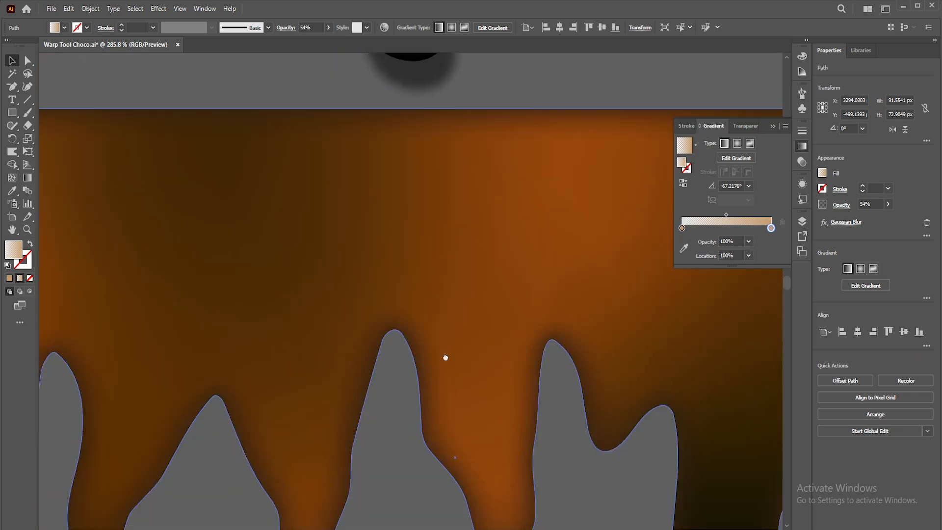
left_click(398, 392)
left_click_drag(354, 398, 559, 415)
key("v")
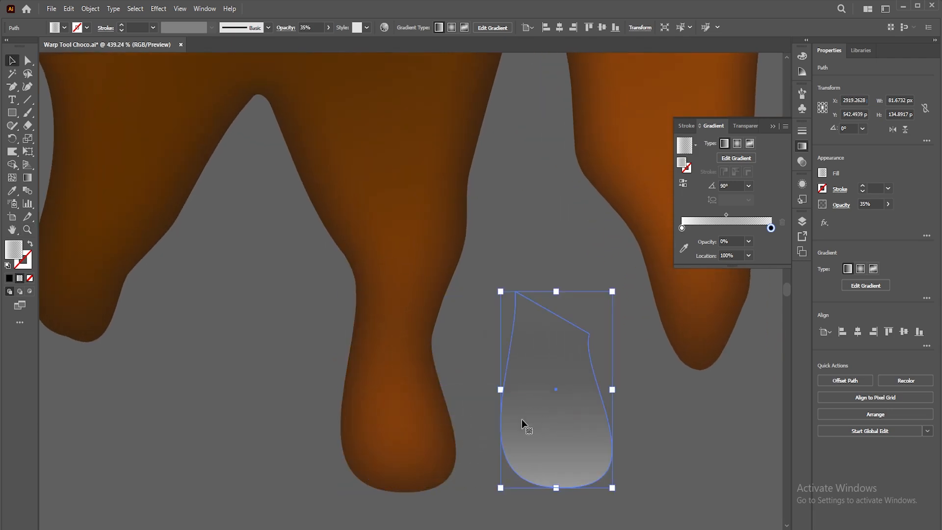
left_click(484, 402)
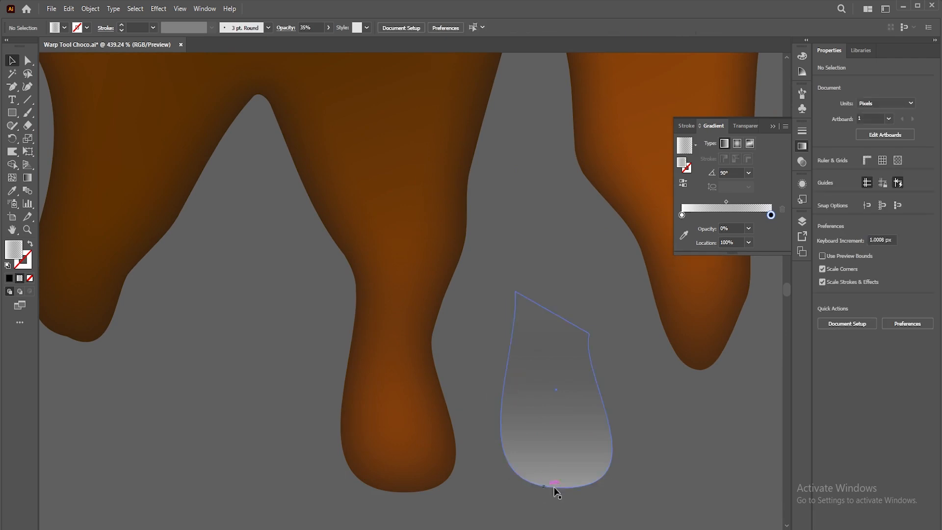
Step: Apply a Gaussian Blur with a radius of about 8 pixels to the gradient highlight shape beside the rounded drip
left_click(579, 459)
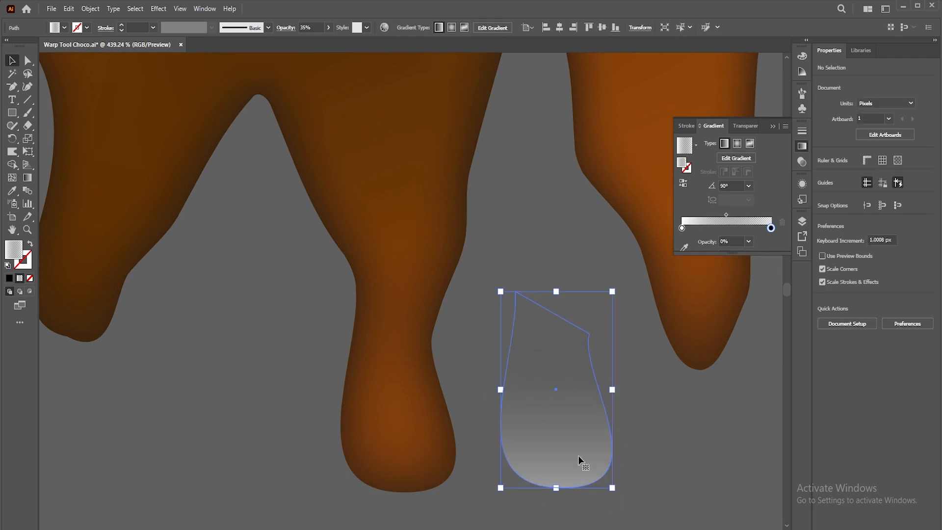
left_click(158, 9)
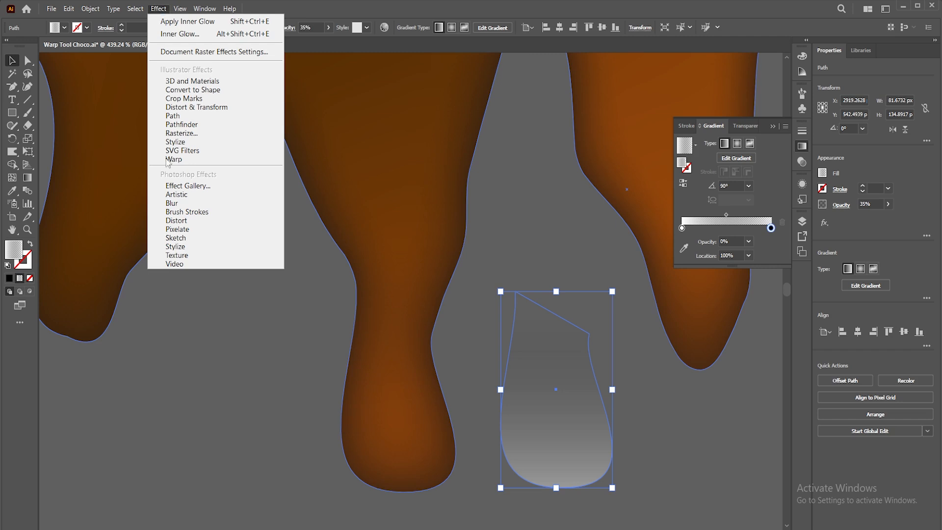
mouse_move(175, 205)
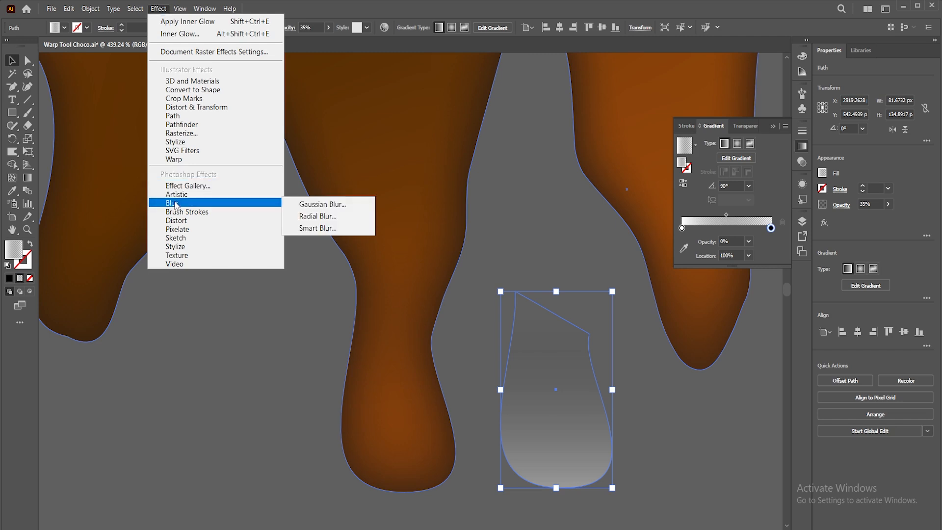
left_click(337, 208)
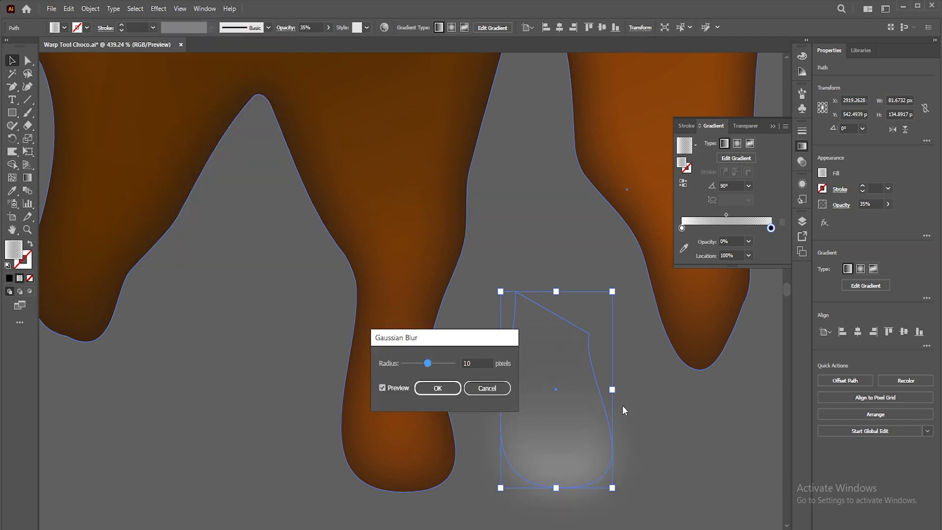
left_click_drag(428, 365, 424, 368)
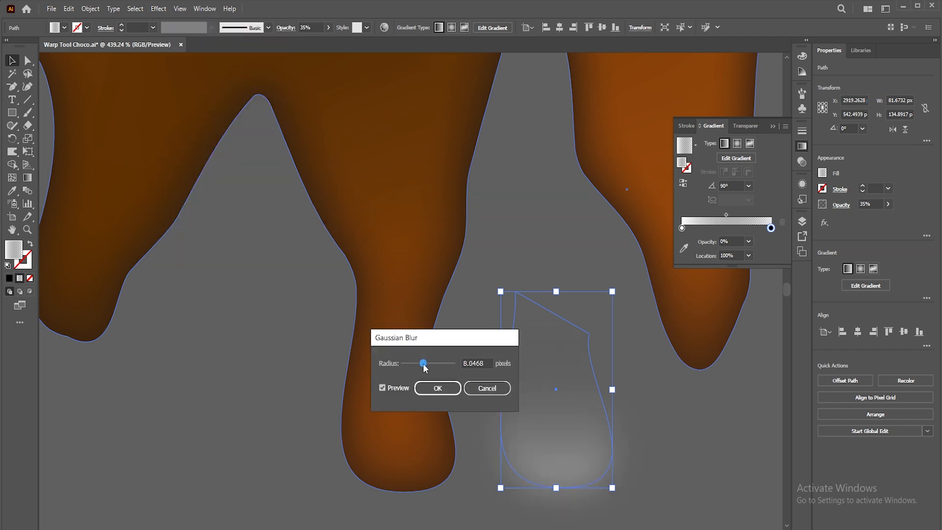
left_click(436, 387)
Step: Move the blurred highlight back onto the rounded drip tip, set its opacity to 24%, and deselect it
left_click_drag(573, 438, 433, 440)
left_click(889, 204)
left_click_drag(858, 219, 859, 222)
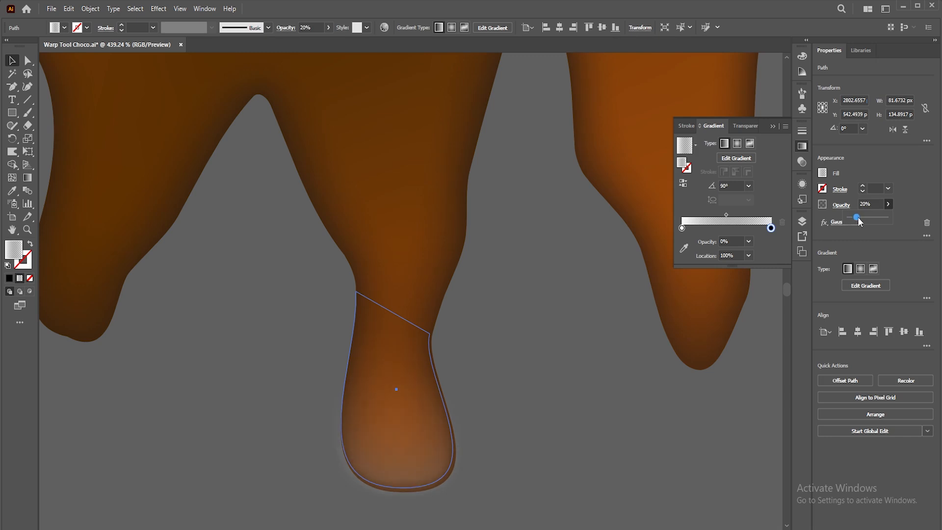
left_click(774, 125)
left_click(613, 213)
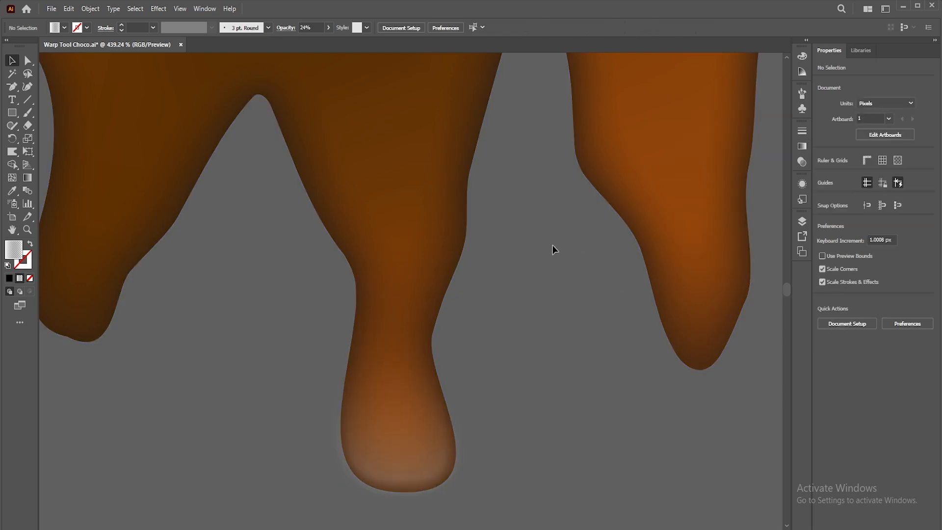
Step: Duplicate the thin drip outline into the empty space between the chocolate shape and the original outline
key("ctrl+minus")
key("ctrl+minus")
key("ctrl+minus")
key("ctrl+minus")
key("ctrl+minus")
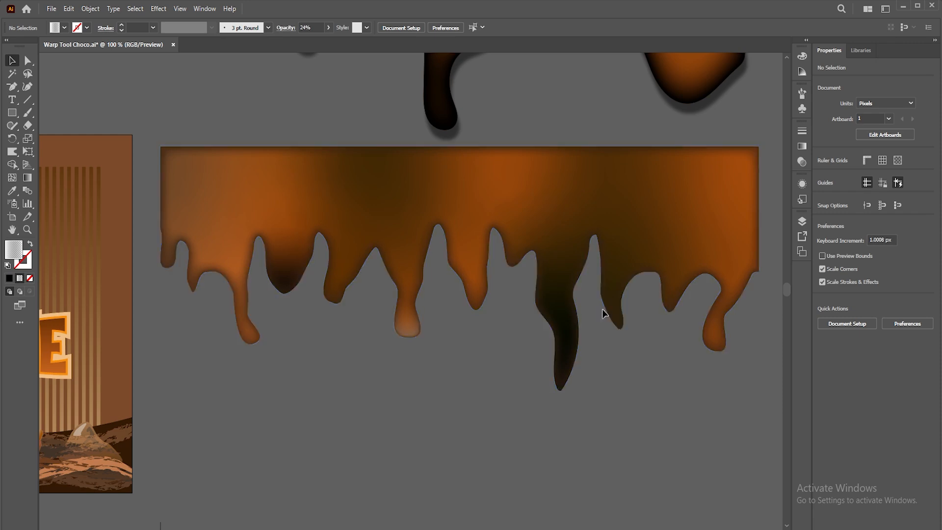
key("ctrl+minus")
key("ctrl+minus")
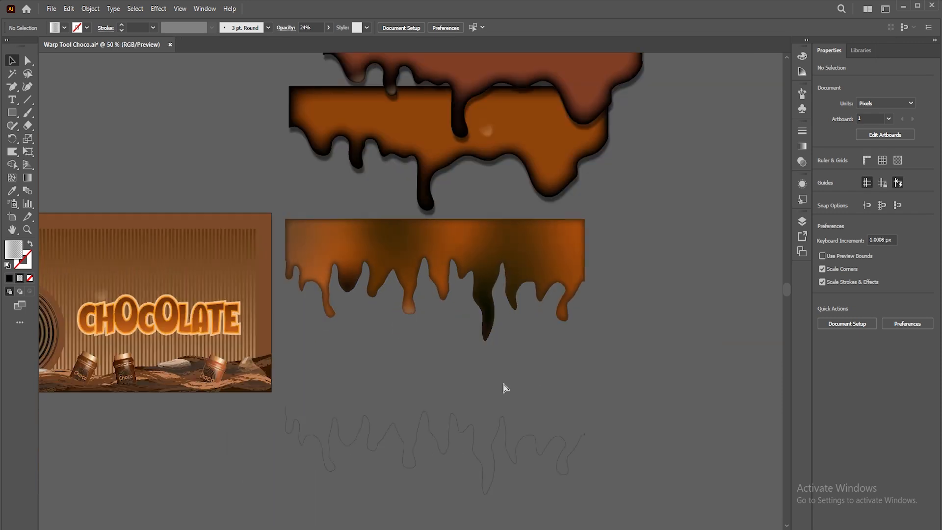
left_click_drag(469, 428, 471, 358)
Step: Delete the duplicated outline's anchor points and segments until only the curve of the last, rounded drip tip remains
key("z")
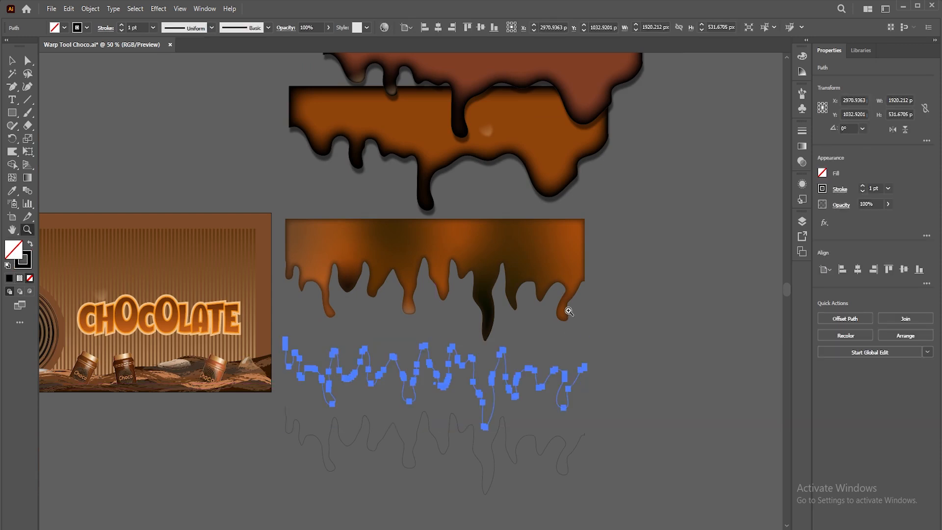
key("a")
left_click_drag(276, 331, 414, 406)
key("Delete")
left_click_drag(399, 340, 466, 402)
key("Delete")
left_click_drag(459, 339, 563, 347)
key("Delete")
key("Delete")
key("v")
key("z")
key("a")
left_click_drag(570, 309, 510, 364)
key("Delete")
key("Delete")
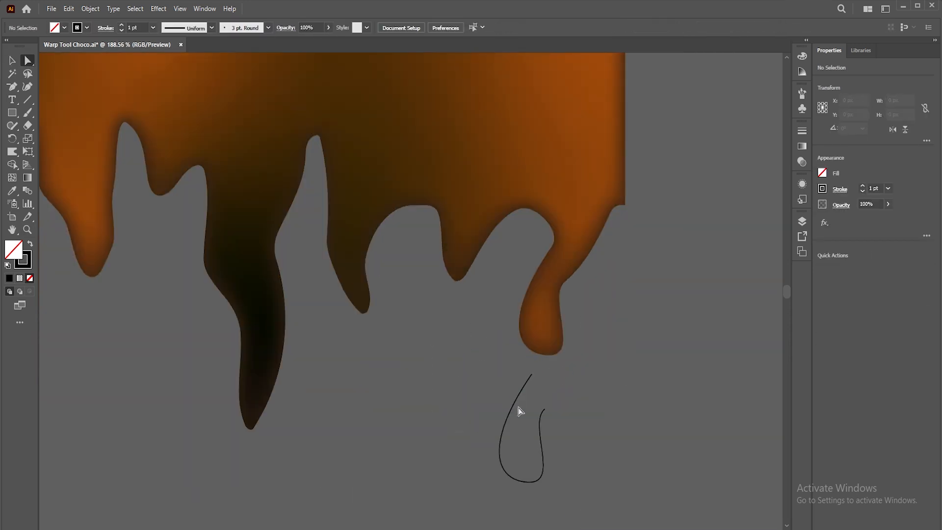
Step: Place the remaining curve over the tip of the last rounded drip on the chocolate's right side
key("v")
left_click(541, 427)
left_click_drag(532, 483, 551, 358)
Step: Copy the first rounded drip's highlight appearance onto the selected curve with the Eyedropper
key("h")
left_click_drag(354, 370, 588, 376)
left_click_drag(288, 373, 282, 376)
key("v")
key("i")
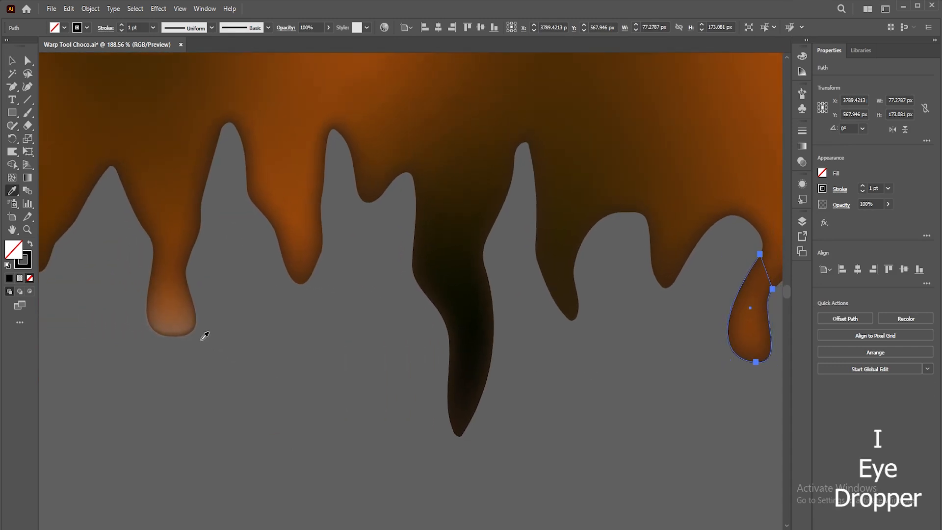
left_click(181, 322)
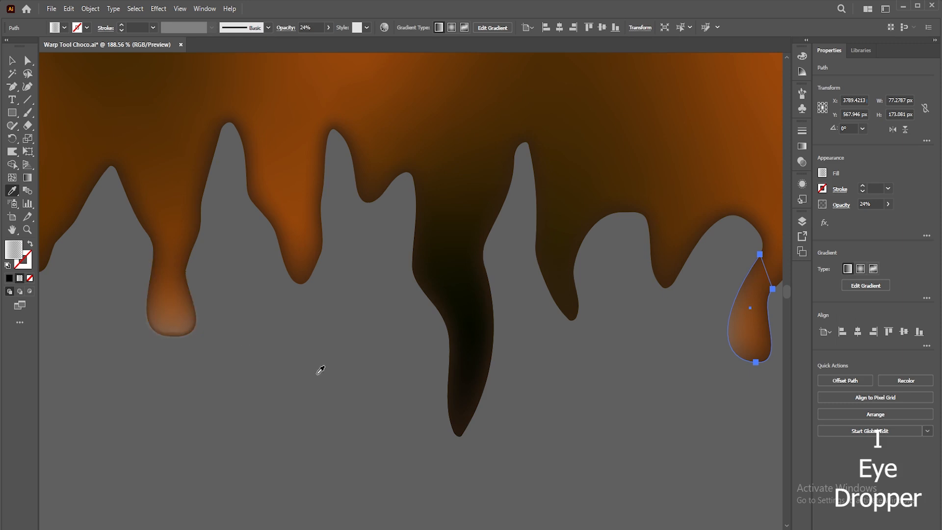
Step: Move the new highlight into the empty space below the drips and redirect its gradient to fade upward from the rounded base
left_click_drag(527, 374, 287, 381)
key("v")
left_click_drag(502, 298, 509, 447)
key("z")
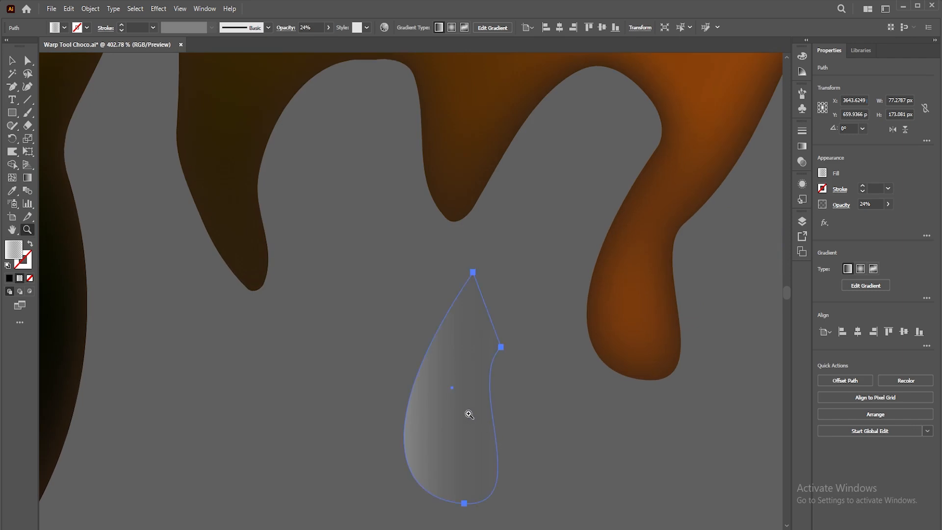
key("v")
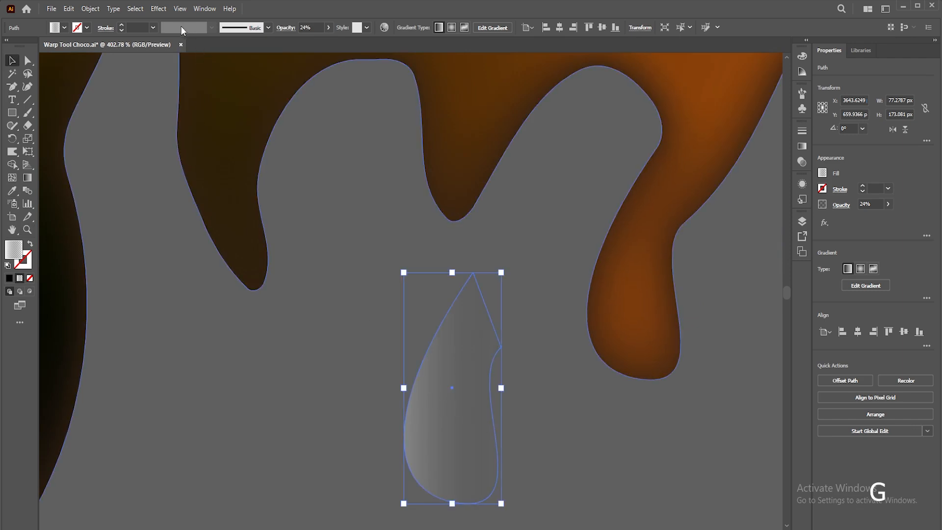
key("g")
mouse_move(447, 481)
left_mouse_down()
mouse_move(471, 330)
mouse_move(497, 247)
left_mouse_up()
key("v")
Step: Apply a Gaussian Blur to the new highlight and move it back onto the last rounded drip
left_click(157, 9)
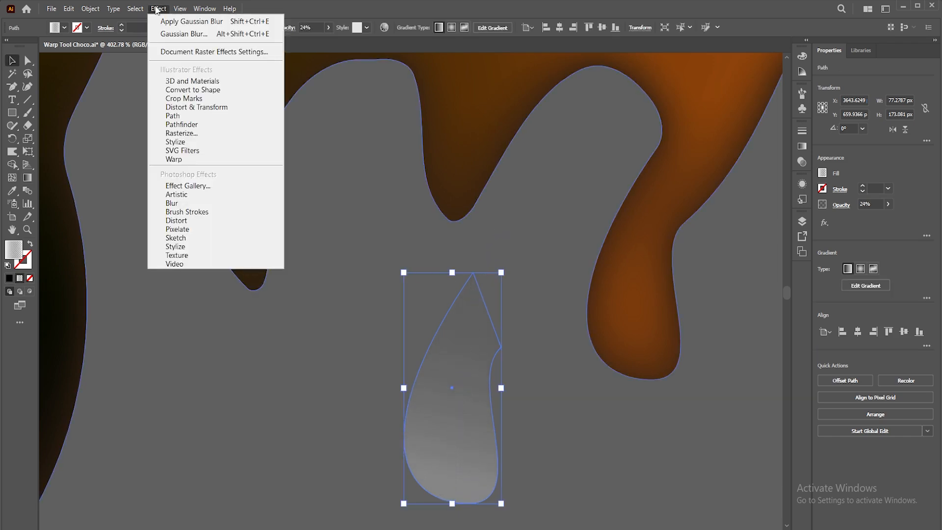
mouse_move(248, 207)
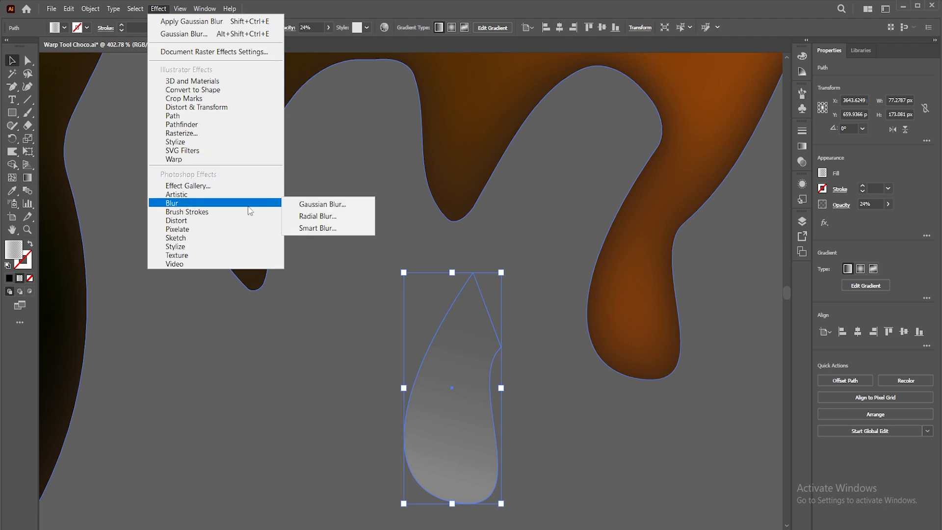
left_click(316, 203)
left_click(437, 388)
left_click_drag(450, 389, 623, 313)
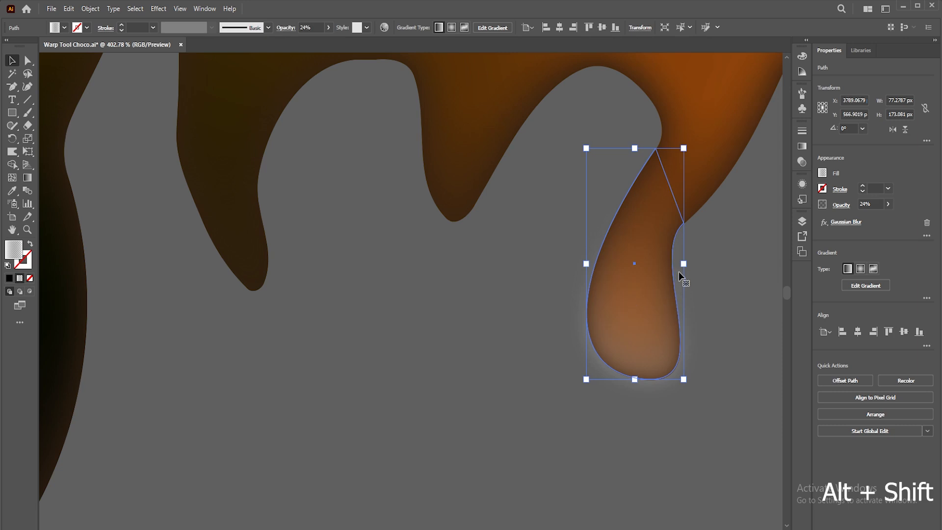
Step: Scale the highlight to about 70 by 159 px, rotate it about 3° to fit inside the drip, and deselect it
left_click_drag(683, 265, 680, 264)
left_click_drag(652, 301, 653, 311)
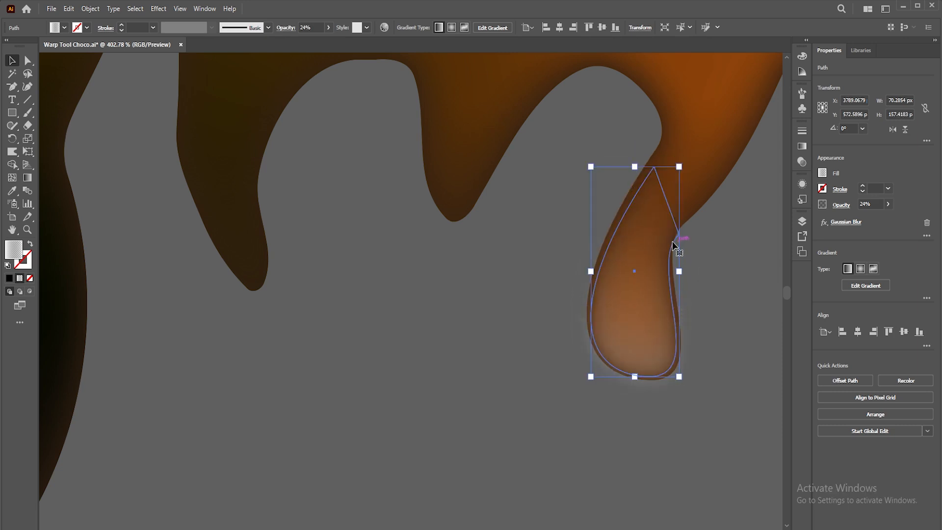
left_click_drag(685, 270, 686, 267)
left_click_drag(644, 322, 640, 322)
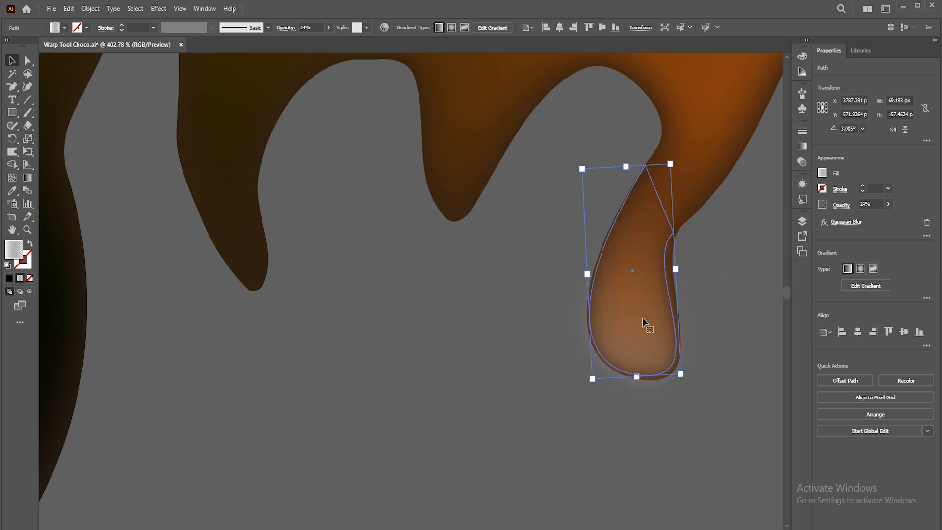
left_click_drag(680, 270, 682, 270)
left_click(709, 312)
Step: Lower the opacity of the last drip's highlight to 17% and deselect it
key("ctrl+minus")
key("ctrl+minus")
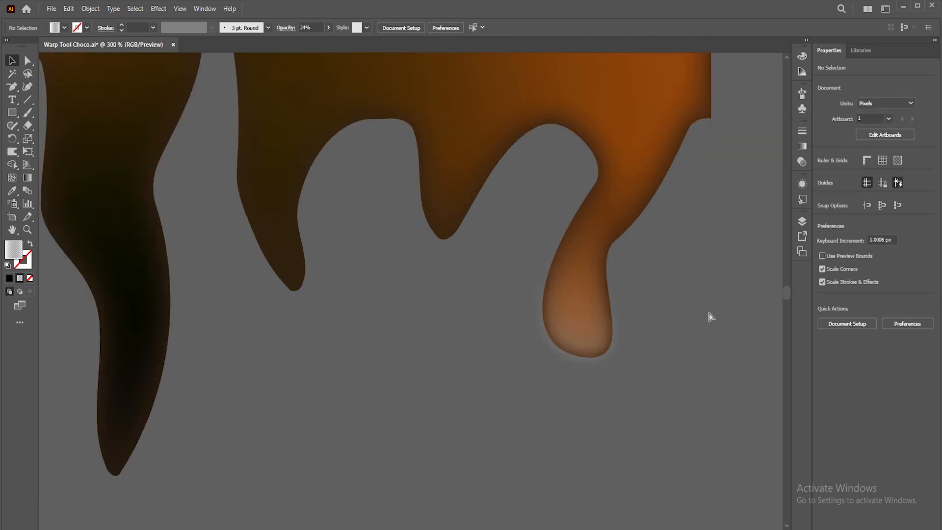
key("ctrl+minus")
key("ctrl+minus")
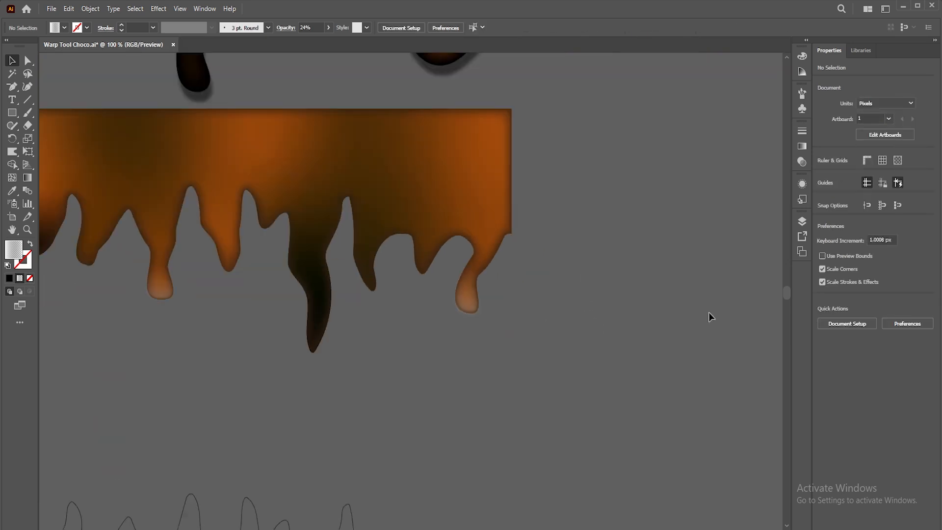
left_click_drag(468, 356, 607, 347)
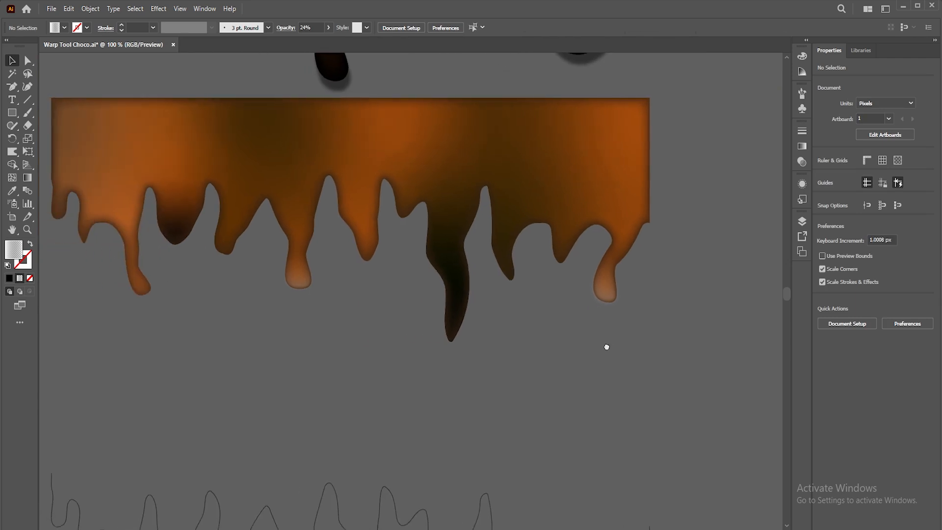
left_click(610, 295)
left_click(888, 204)
left_click_drag(859, 217, 857, 217)
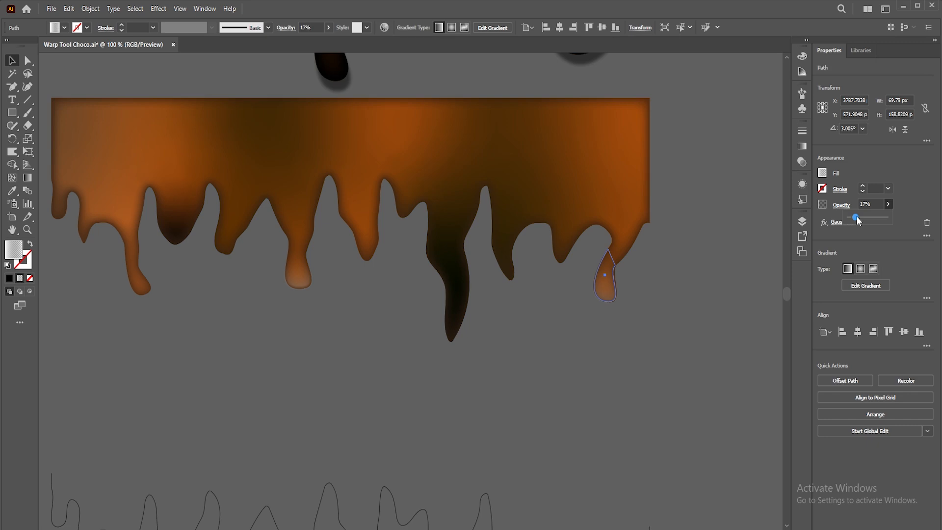
left_click(673, 308)
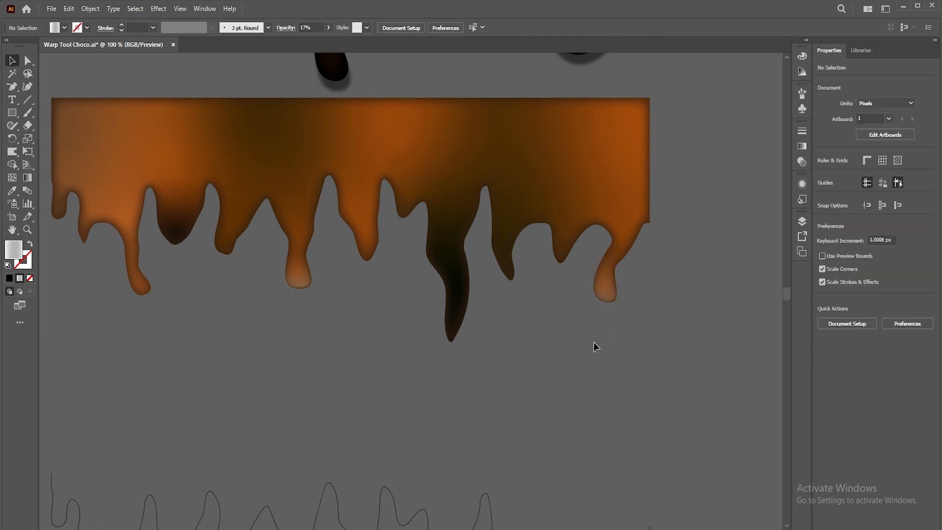
Step: Delete the leftover thin drip outline below the chocolate shape
left_click_drag(519, 353, 569, 331)
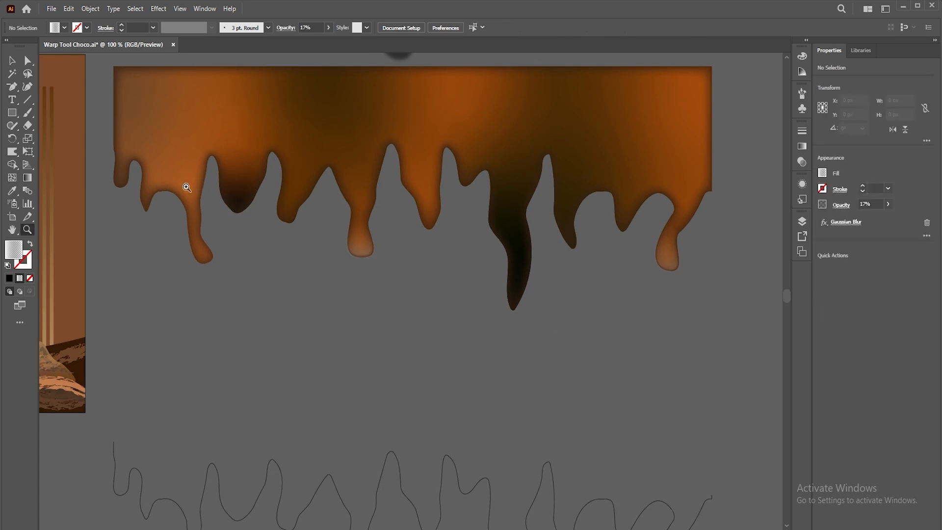
scroll(290, 252, "up", 5)
scroll(458, 299, "down", 8)
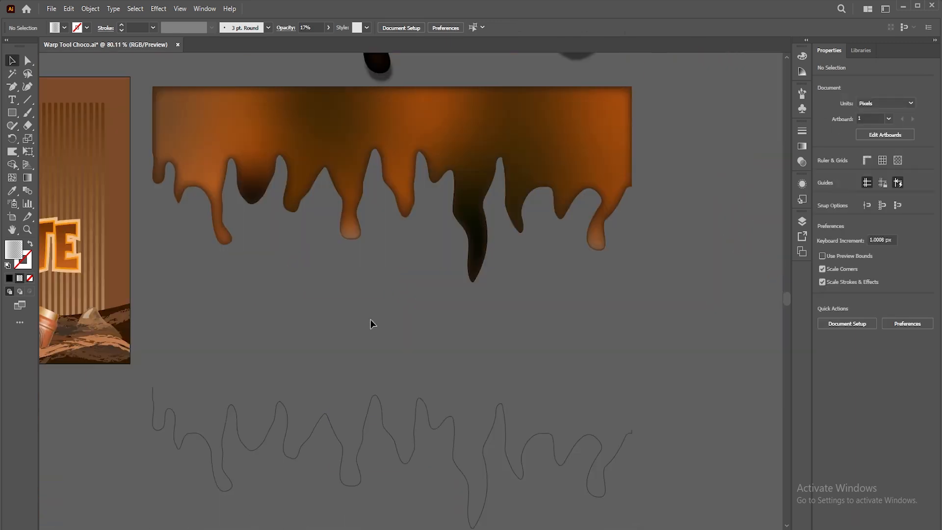
scroll(371, 322, "down", 3)
left_click_drag(374, 319, 594, 502)
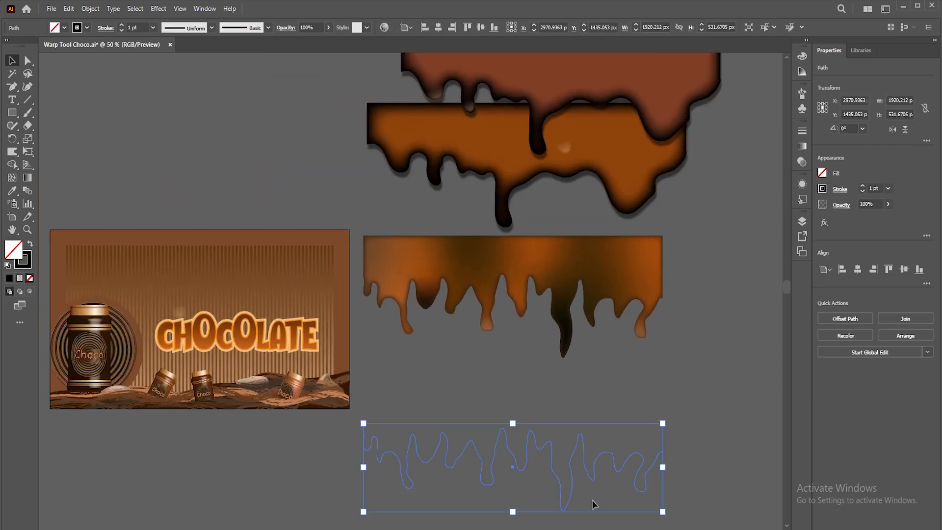
key("Delete")
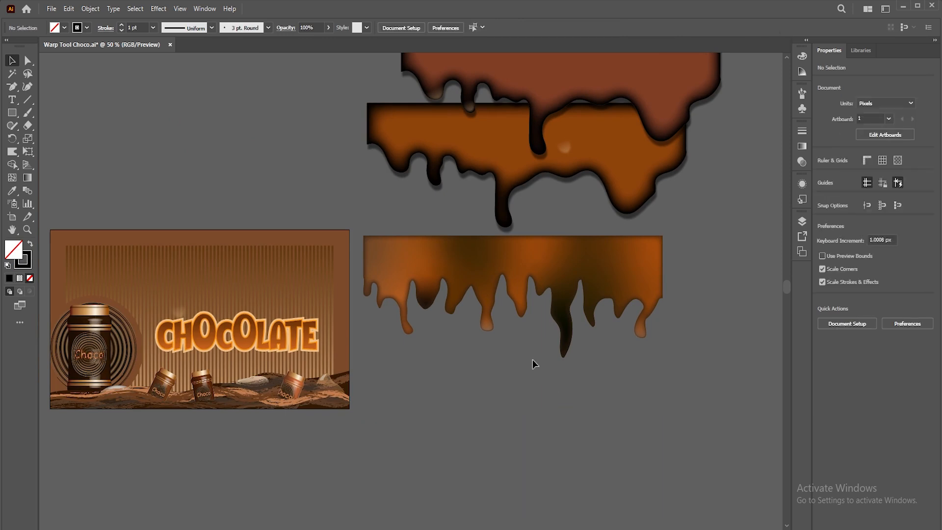
Step: Delete the orange and reddish-brown drip samples above the new chocolate shape
scroll(530, 392, "up", 3)
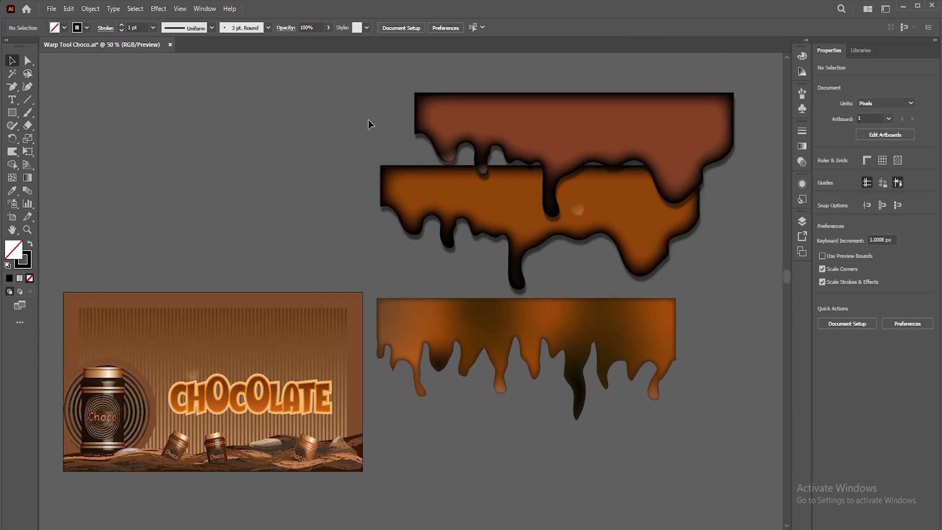
left_click_drag(707, 216, 707, 216)
key("Delete")
Step: Group the chocolate drip with its highlights, align the group with the top of the poster artboard, and deselect it
left_click_drag(686, 293, 375, 429)
key("ctrl+g")
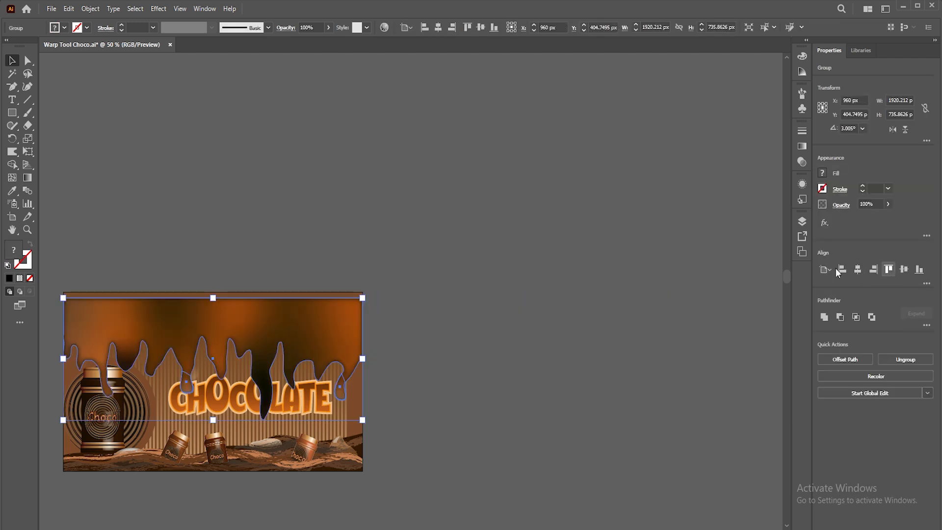
left_click(445, 293)
Step: Shift the chocolate drip group upward past the artboard's top edge, to a vertical position of about 264.5 px
left_click_drag(391, 335, 573, 292)
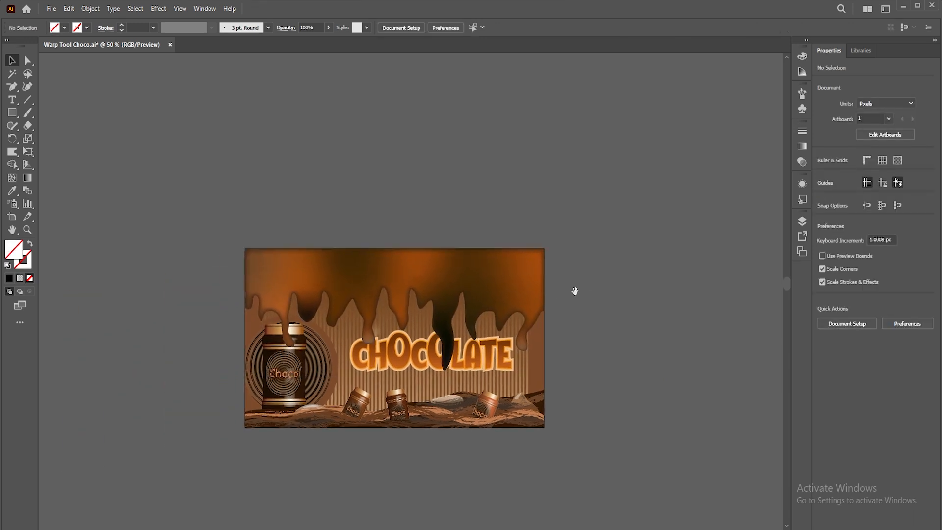
key("z")
left_click_drag(408, 287, 497, 244)
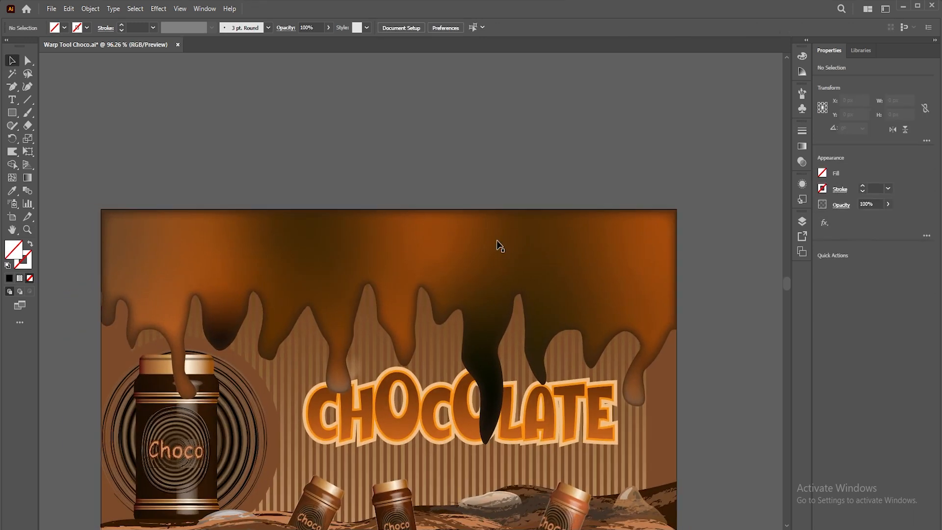
key("v")
left_click_drag(463, 292, 467, 226)
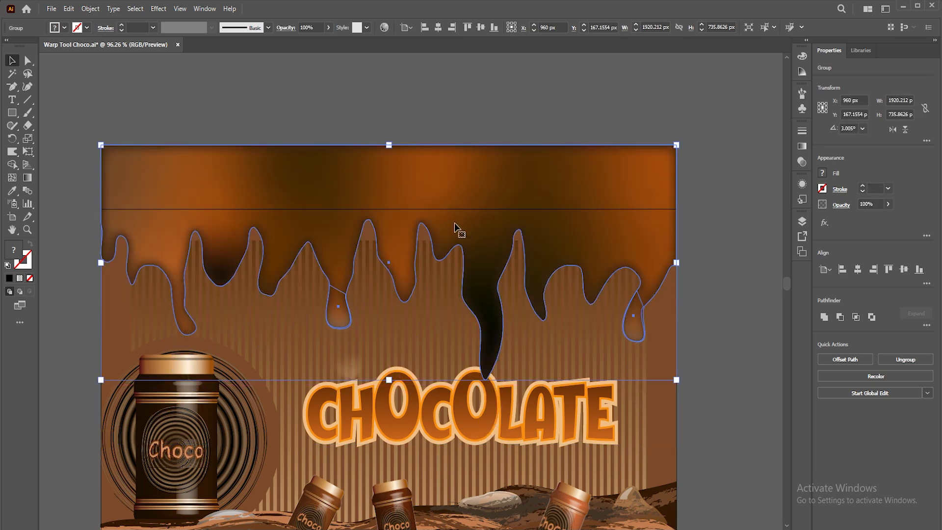
left_click(428, 115)
left_click(412, 169)
left_click_drag(410, 172, 410, 203)
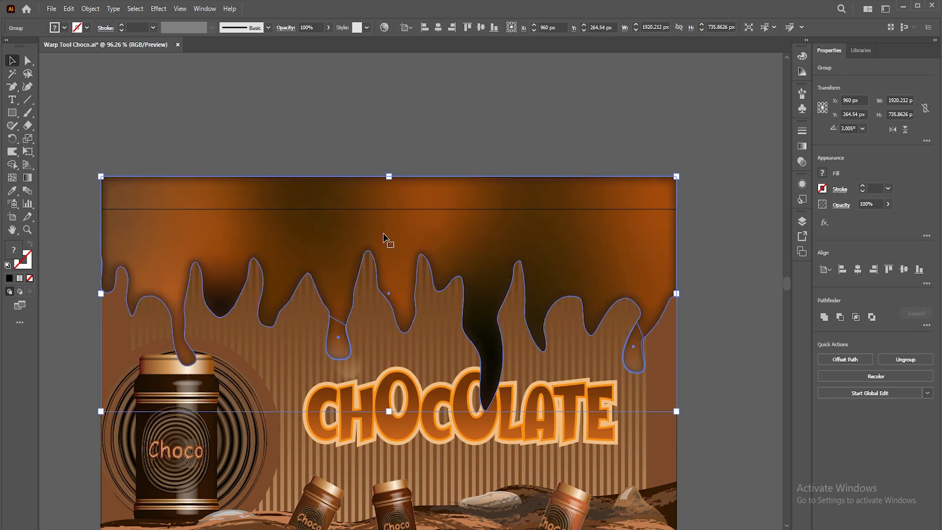
Step: Unlock all locked artwork on the poster and deselect it
scroll(295, 319, "down", 2)
key("ctrl+shift+a")
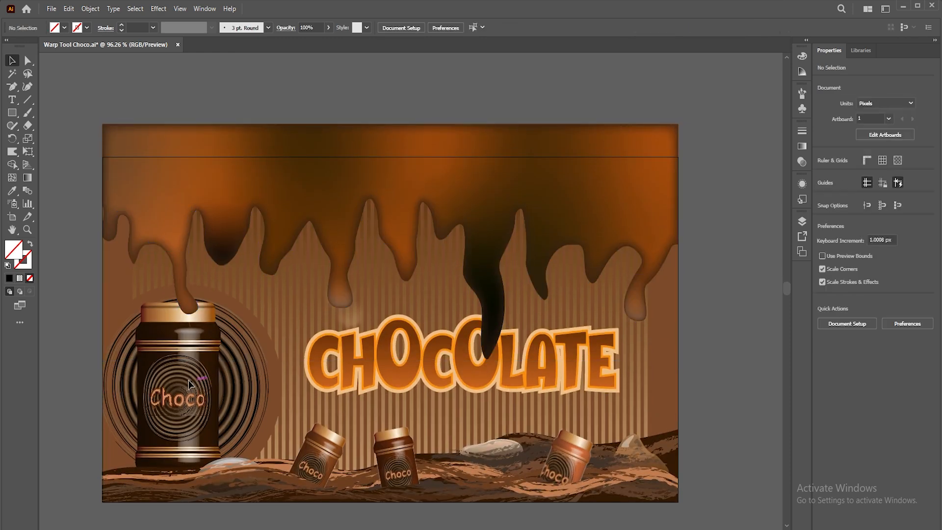
left_click(89, 9)
left_click(121, 109)
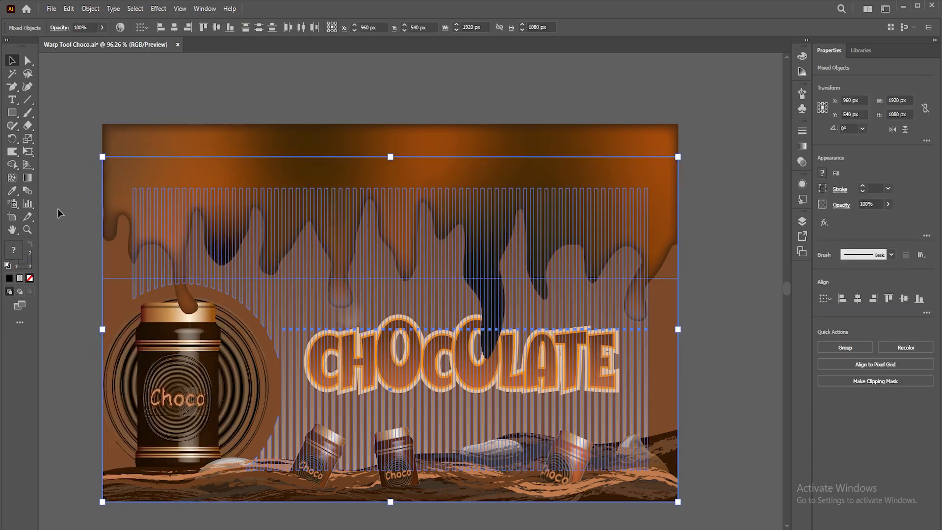
left_click(58, 208)
Step: Align the jars-and-ground clip group with the artboard's bottom and left edges, then bring it to the front and deselect it
left_click_drag(185, 361, 210, 315)
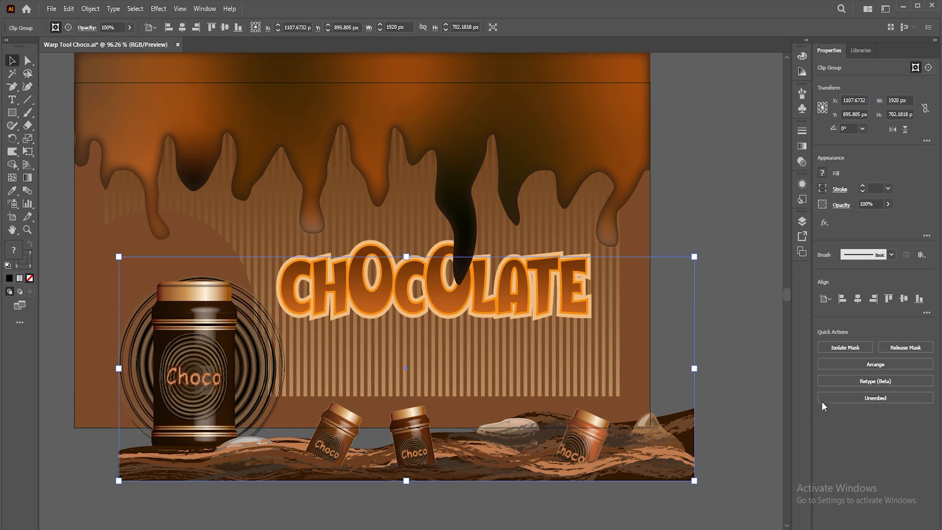
left_click(918, 301)
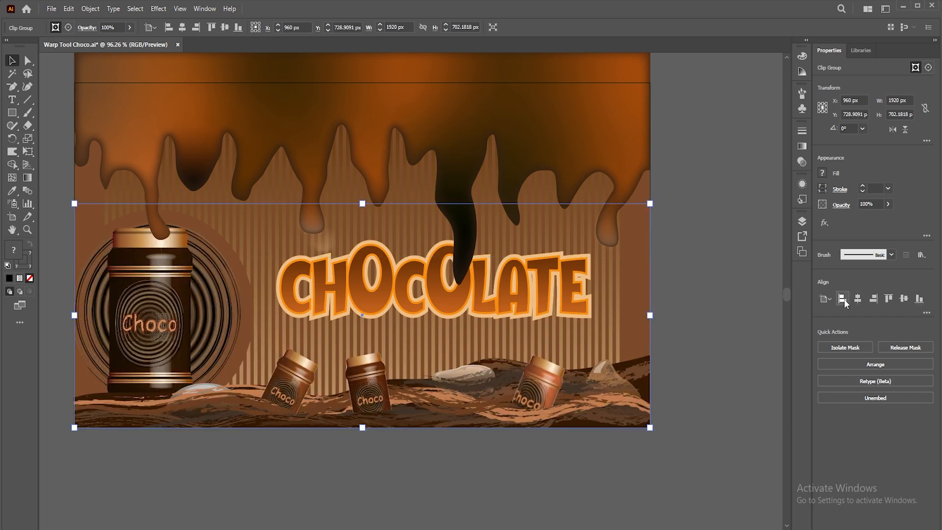
right_click(175, 313)
mouse_move(290, 238)
left_click(340, 238)
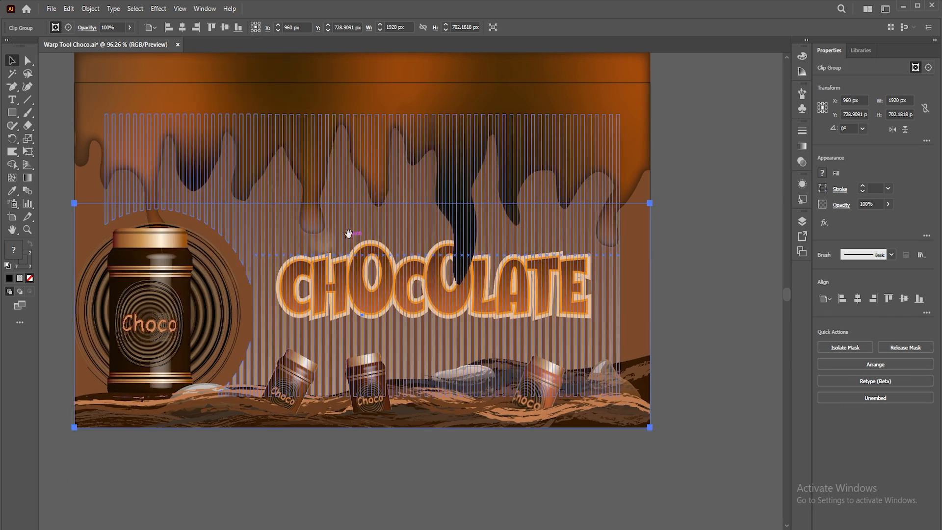
left_click_drag(349, 234, 366, 292)
left_click(178, 86)
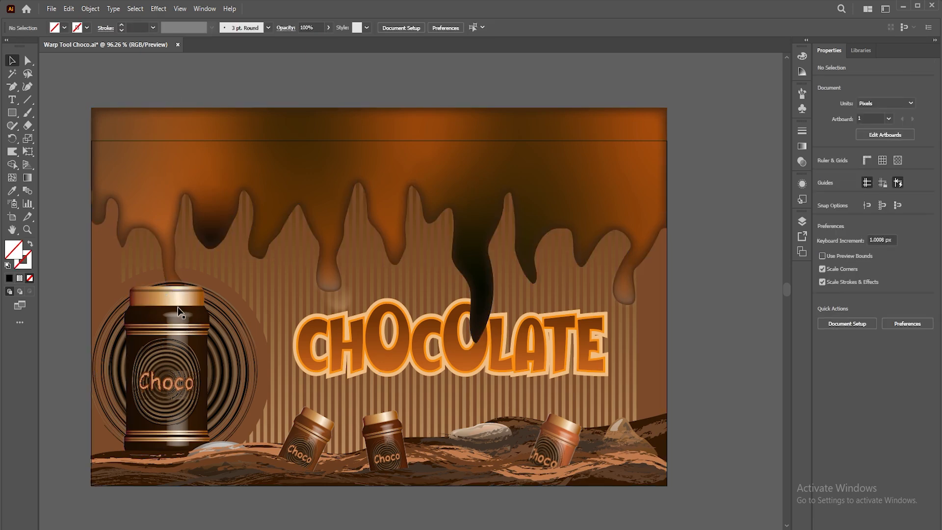
Step: Bring the CHOCOLATE lettering to the front, over the long dark drip, and deselect it
left_click(481, 370)
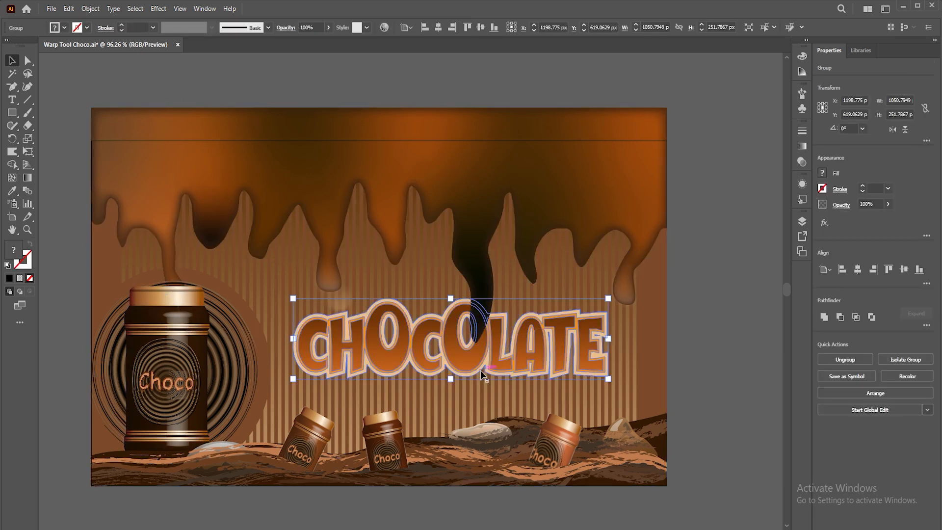
right_click(470, 367)
mouse_move(521, 312)
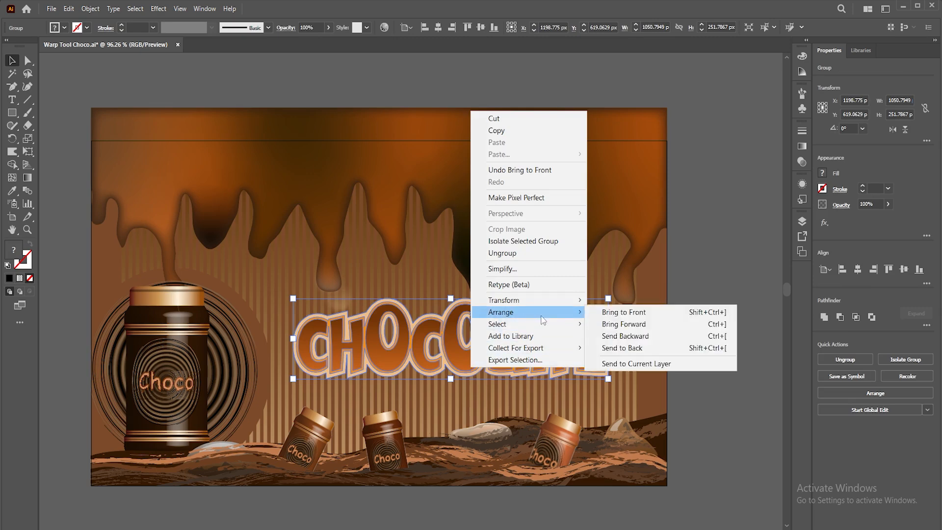
left_click(616, 312)
left_click(702, 349)
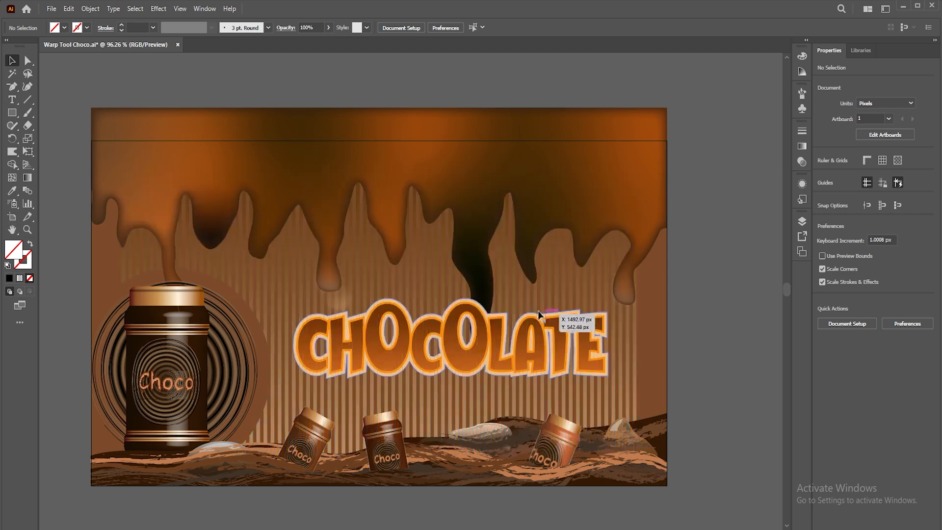
Step: Move the chocolate drip group straight up above the artboard, to a vertical position of about -189.3 px, and deselect it
left_click(443, 129)
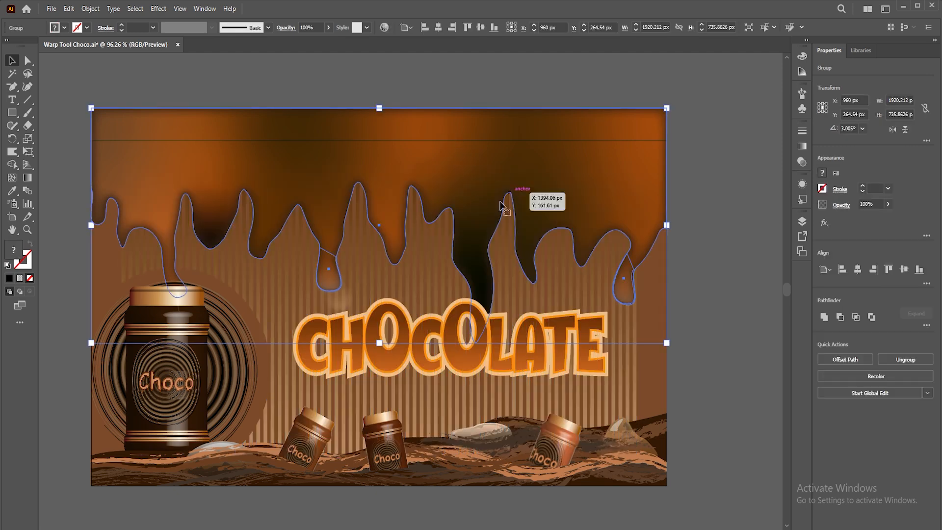
scroll(484, 241, "up", 5)
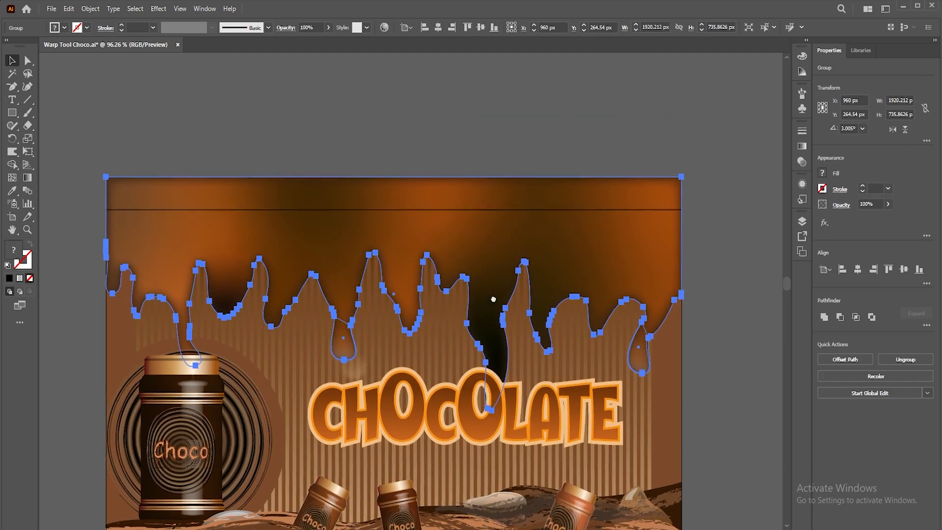
left_click_drag(476, 125, 476, 98)
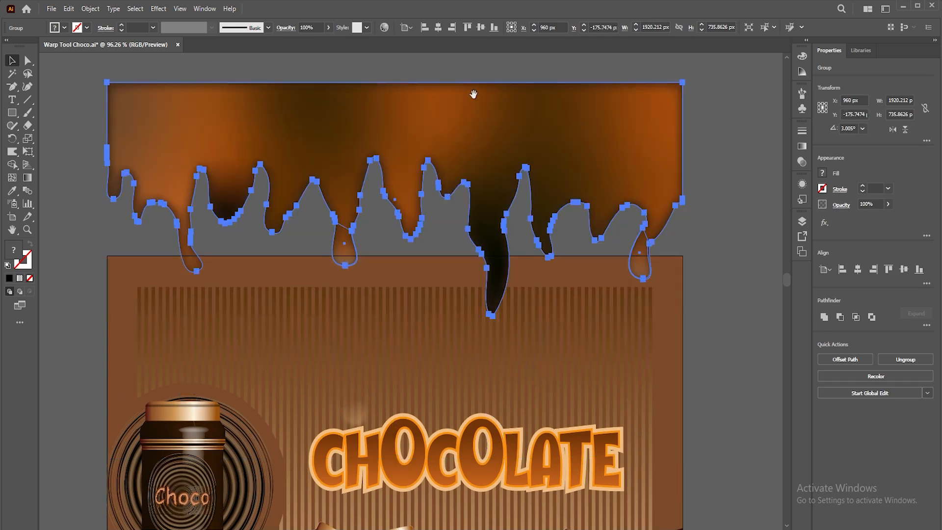
scroll(474, 111, "up", 1)
left_click_drag(485, 181, 485, 177)
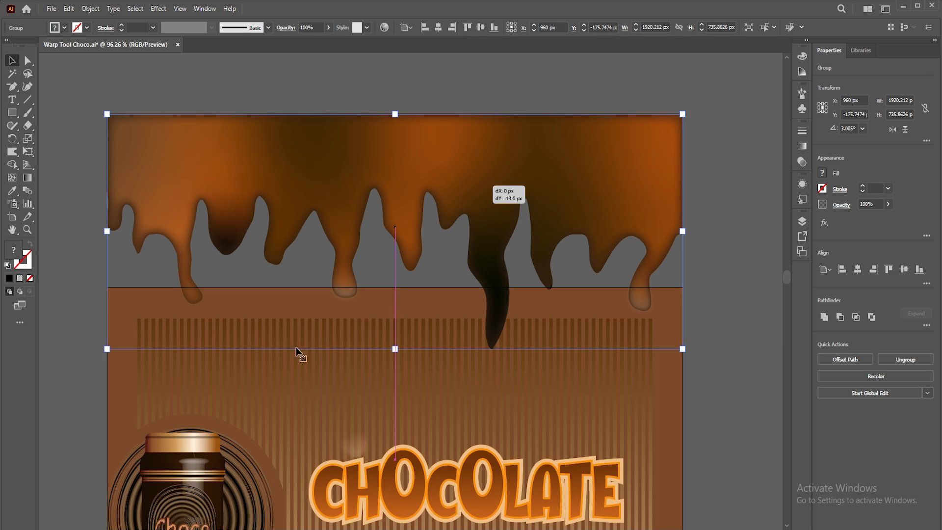
left_click(69, 139)
Step: Draw a rectangle about 456 px high over the hanging drips, set its width to 1920 px, and center it horizontally on the artboard
key("m")
mouse_move(184, 186)
left_mouse_down()
mouse_move(454, 279)
mouse_move(718, 331)
left_mouse_up()
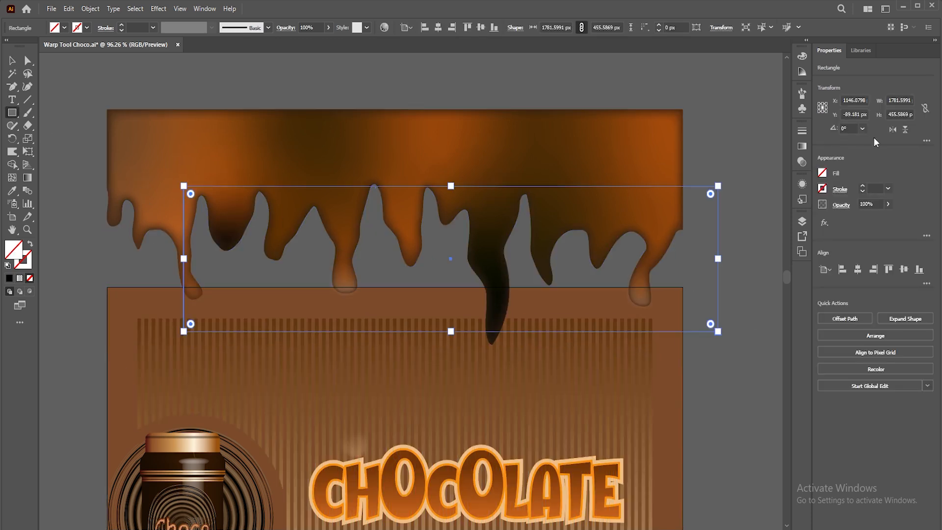
double_click(895, 100)
type("1920")
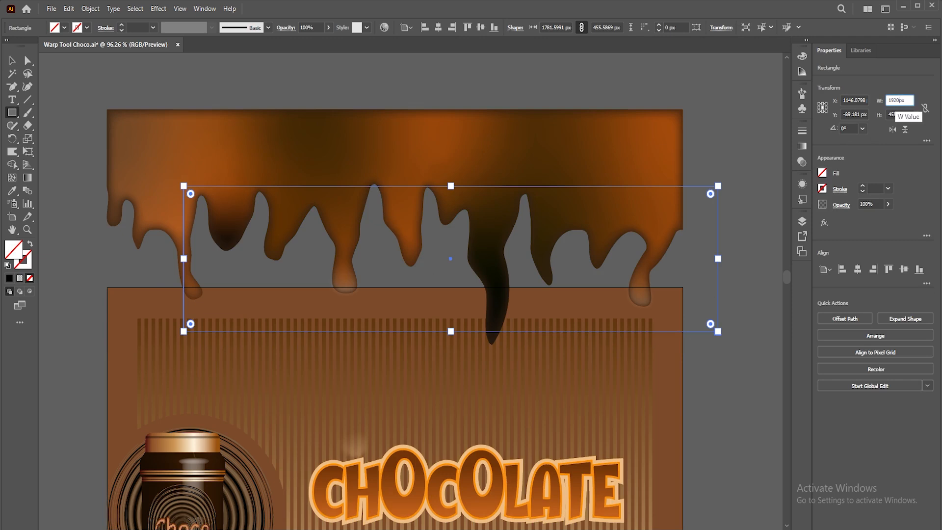
key("Return")
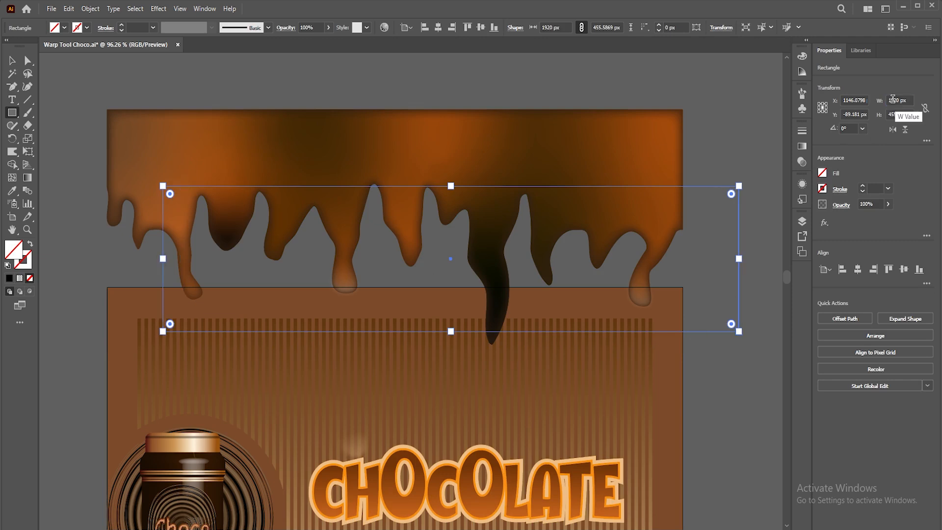
left_click(858, 271)
key("v")
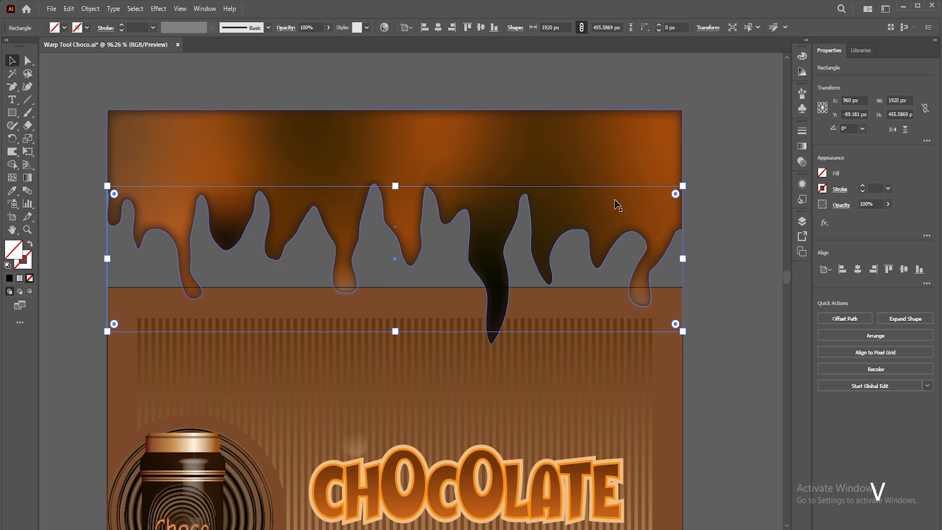
Step: Extend the rectangle's lower edge past the tip of the longest drip, making it about 515 px high
left_click(399, 336)
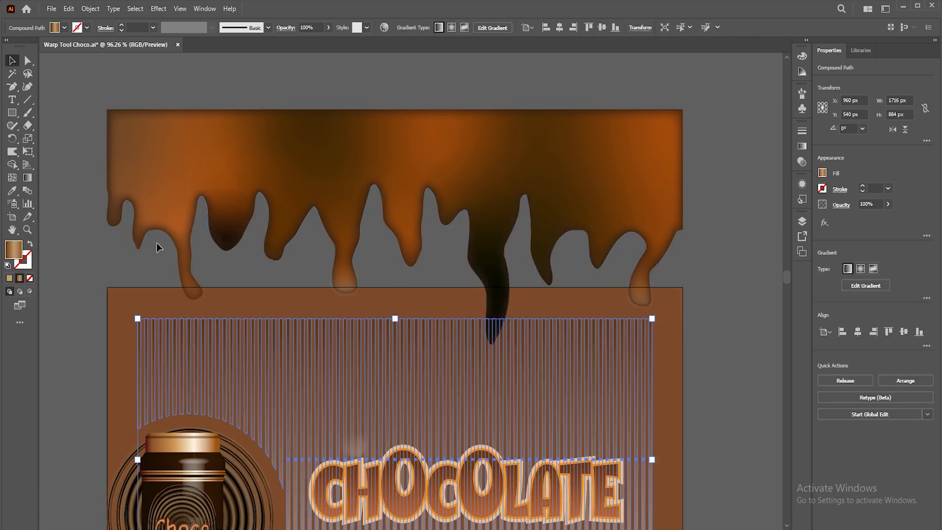
left_click(118, 267)
left_click_drag(396, 333, 396, 351)
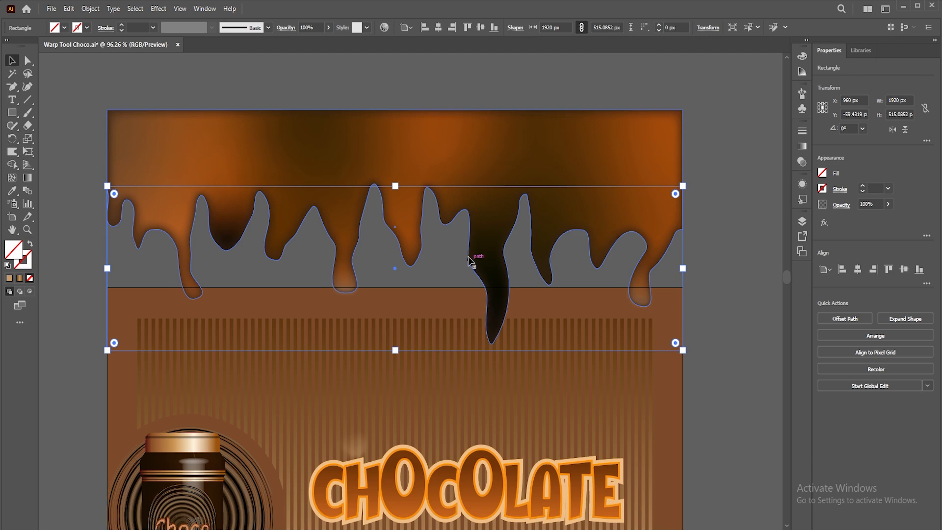
Step: Ungroup the chocolate drip group and add a bright orange-brown freeform gradient stop inside the longest drip
left_click(496, 222)
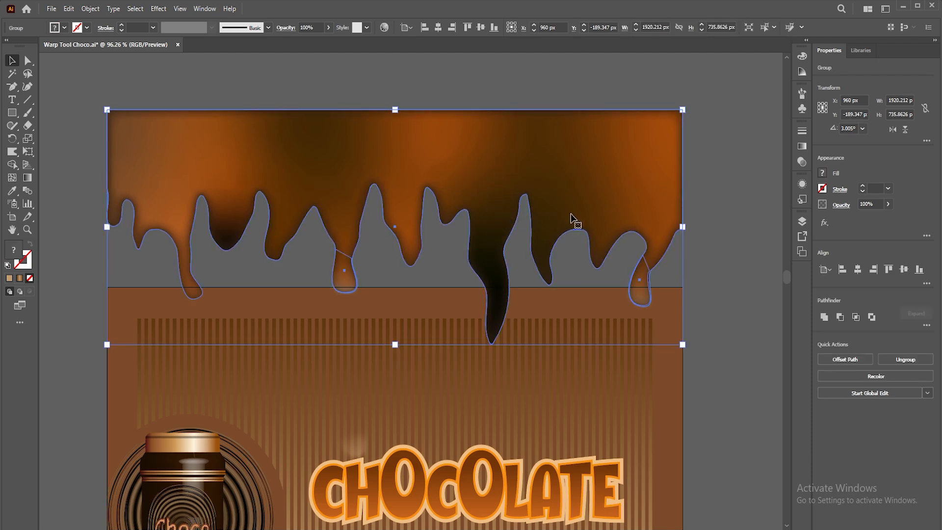
left_click(711, 243)
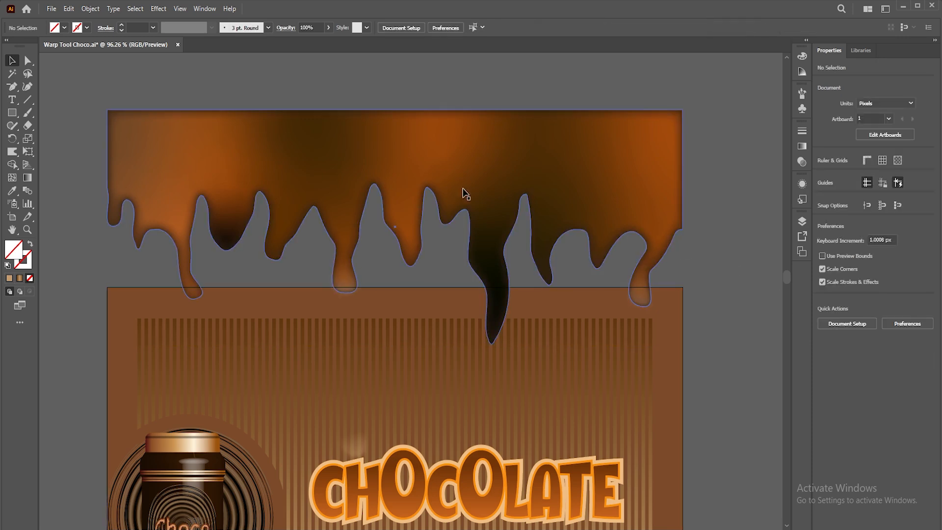
left_click(491, 174)
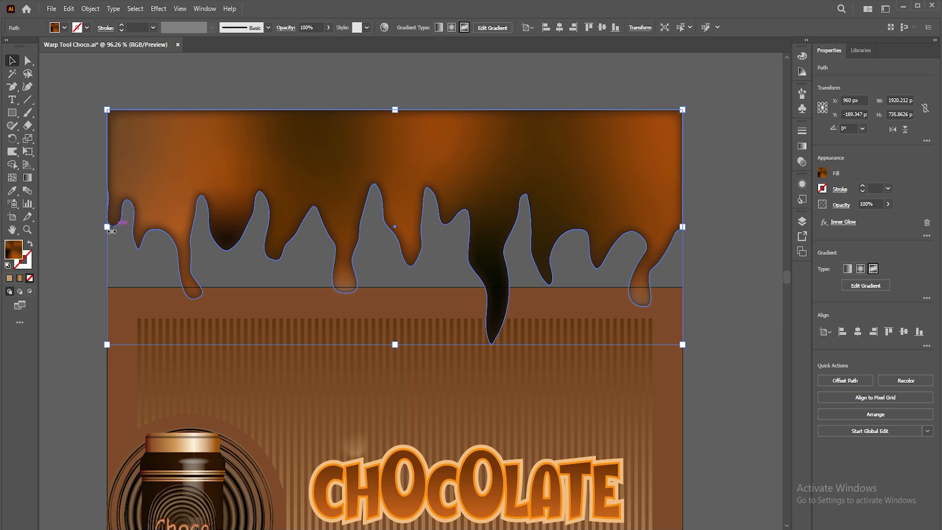
left_click(803, 147)
left_click(728, 157)
left_click(444, 153)
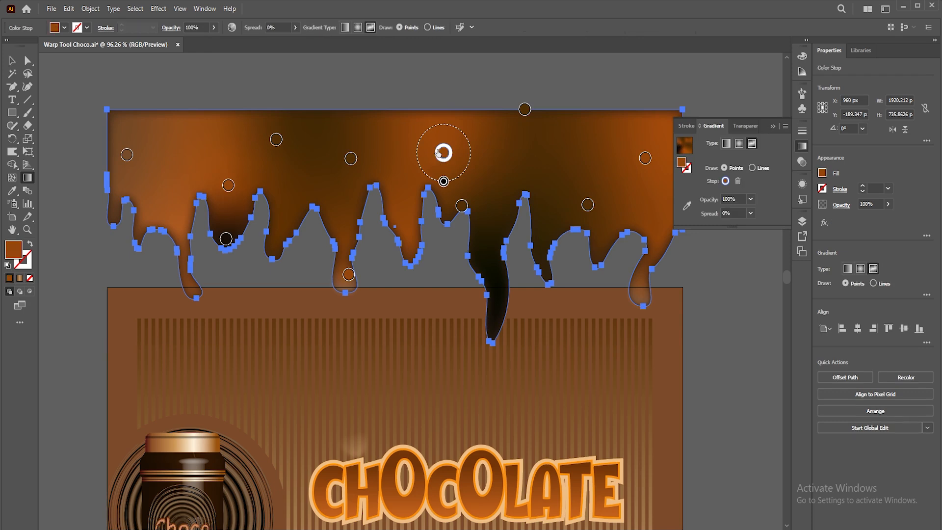
left_click(491, 272)
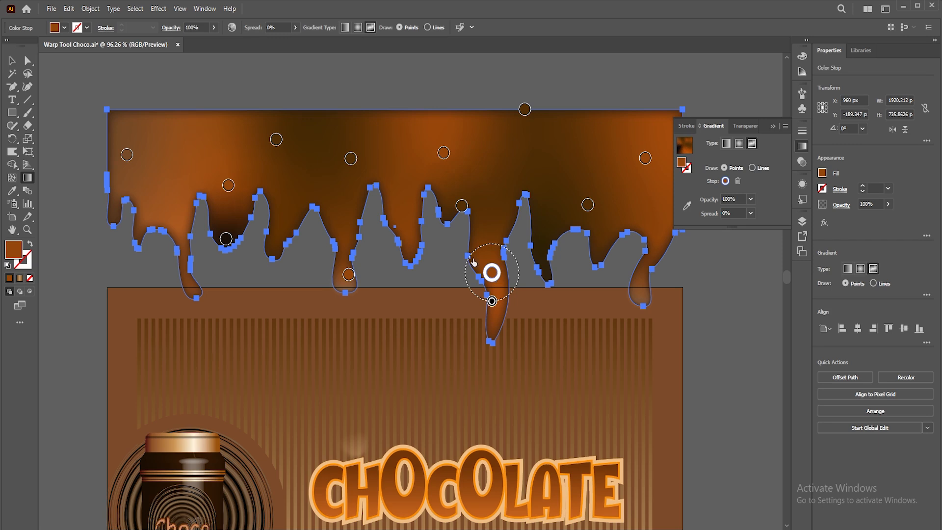
left_click(12, 60)
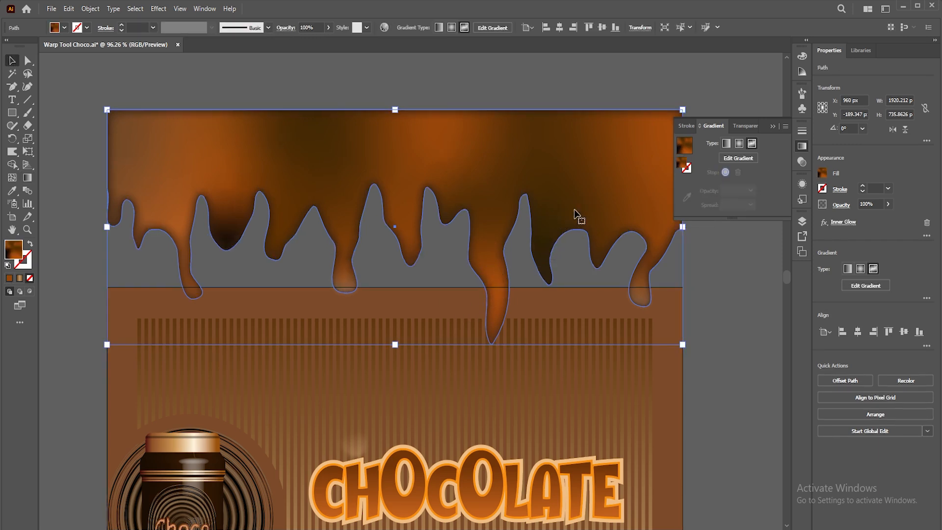
Step: Add a freeform gradient stop in the leftmost stop's lighter brown to the pointed drip right of the longest one, then deselect
left_click(743, 159)
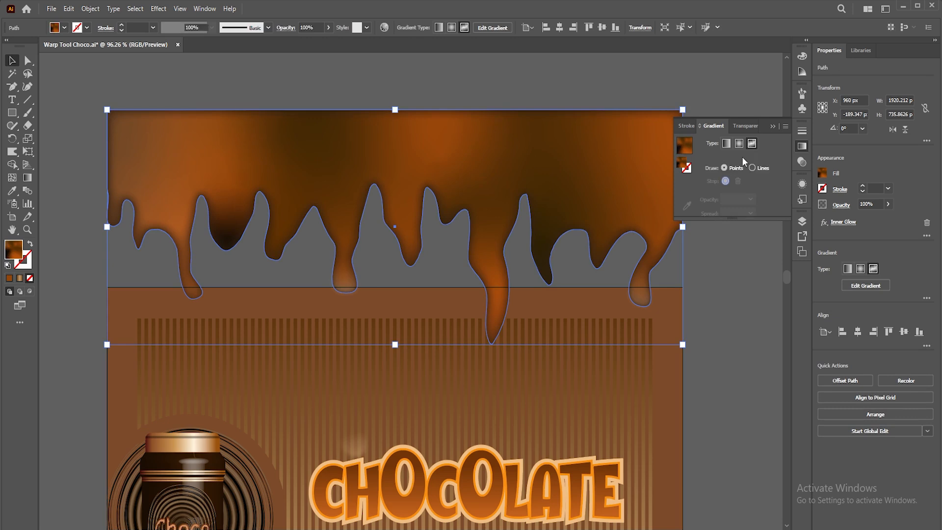
left_click(127, 154)
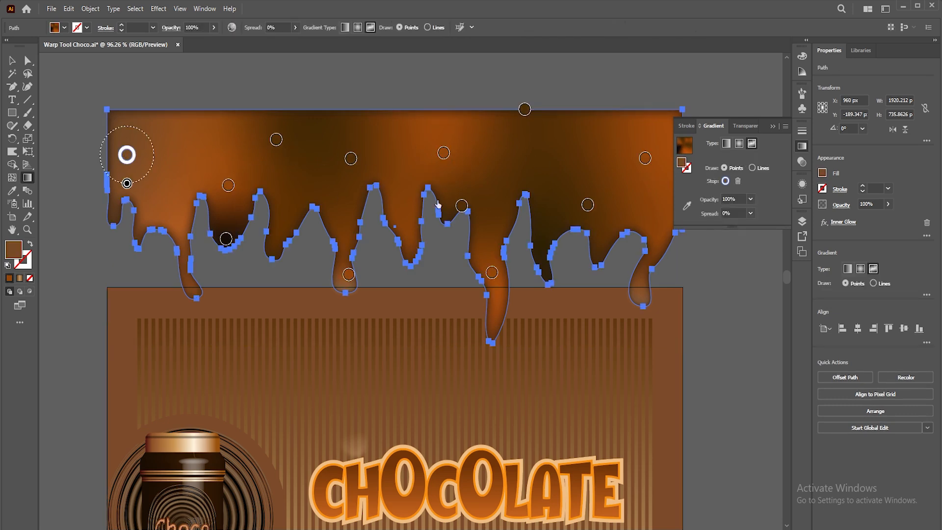
left_click(543, 219)
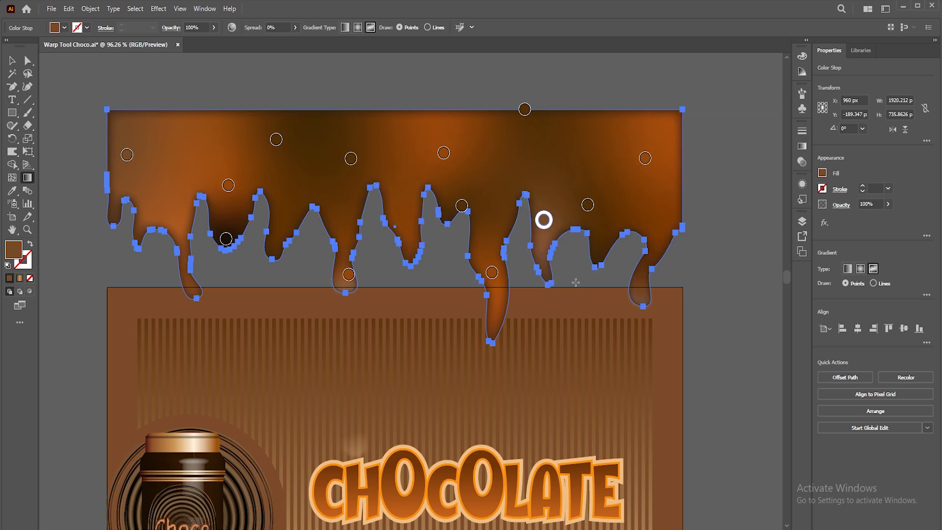
key("v")
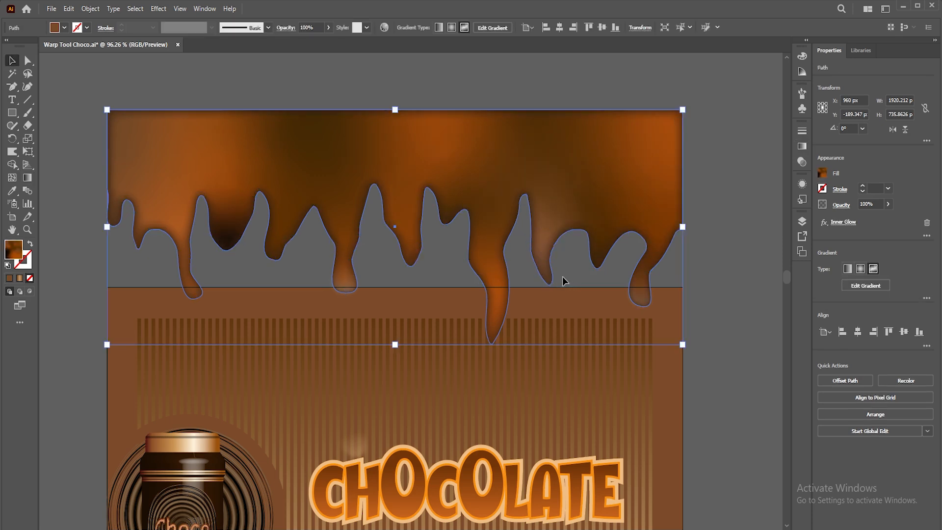
left_click(713, 313)
Step: Start a Multiply drop shadow on the chocolate drip shape, without the highlight shapes, and set its blur to 12 px
left_click(594, 232)
key("space")
left_click_drag(595, 273, 602, 239)
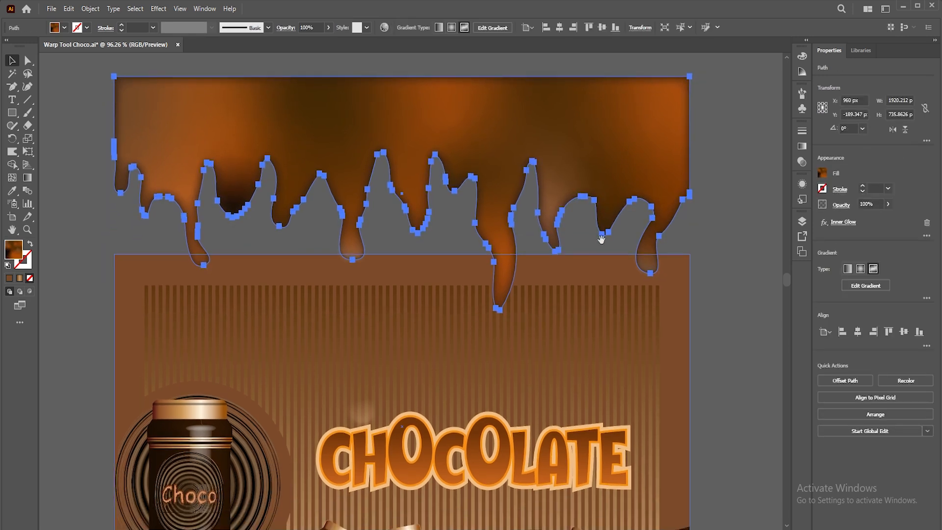
left_click(362, 413)
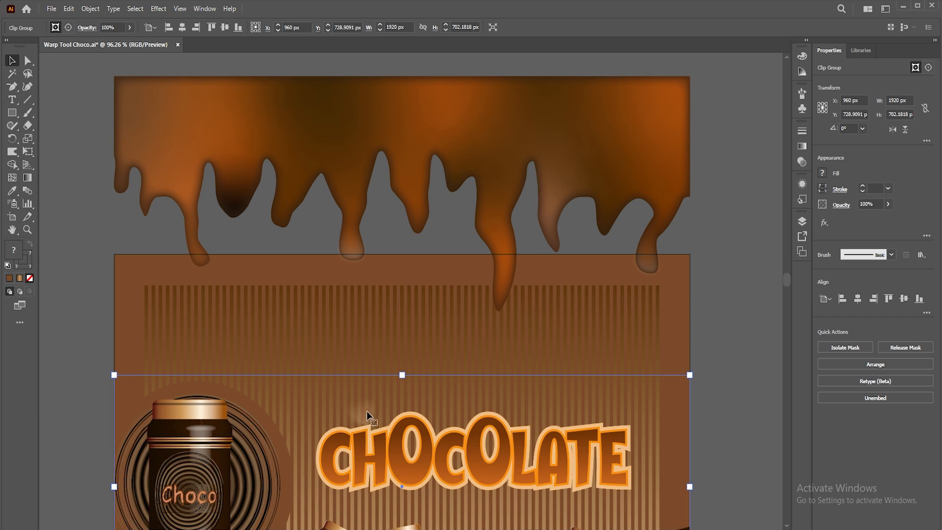
left_click(503, 174)
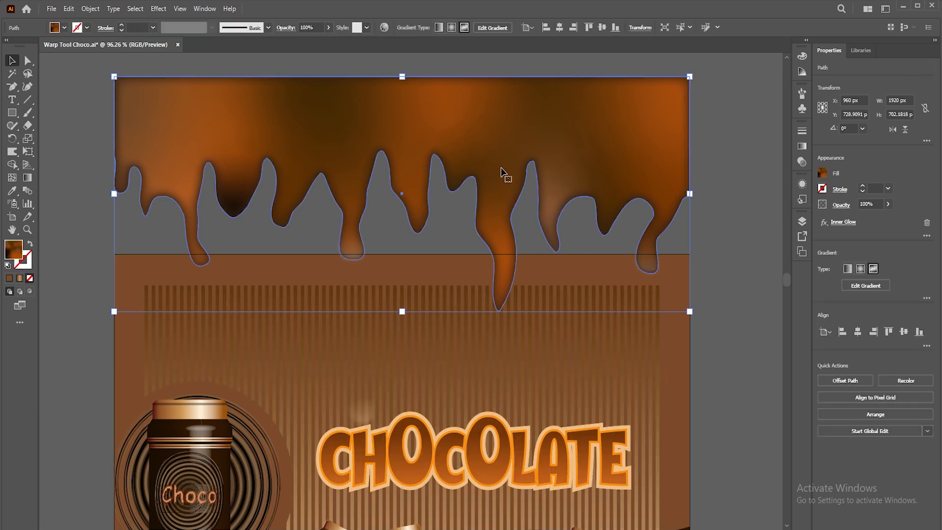
scroll(343, 148, "up", 1)
left_click(158, 8)
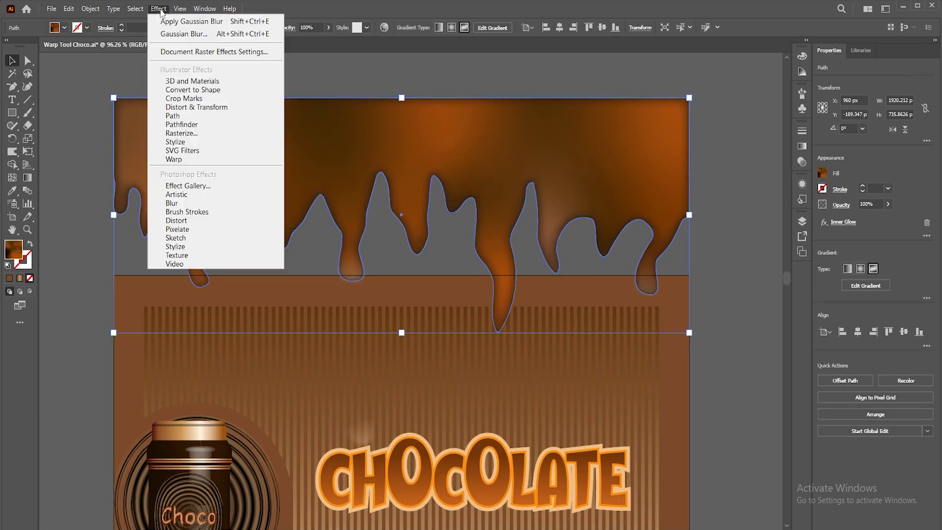
mouse_move(179, 142)
left_click(305, 143)
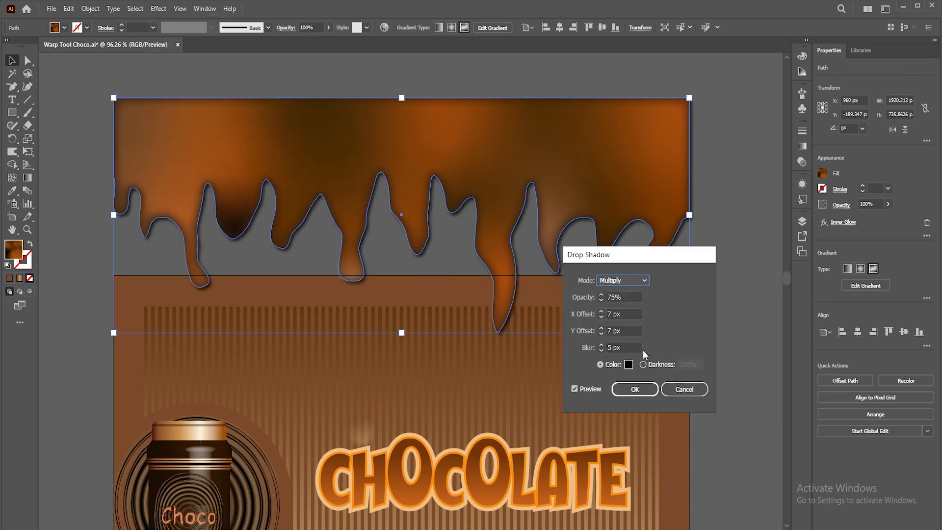
left_click(629, 347)
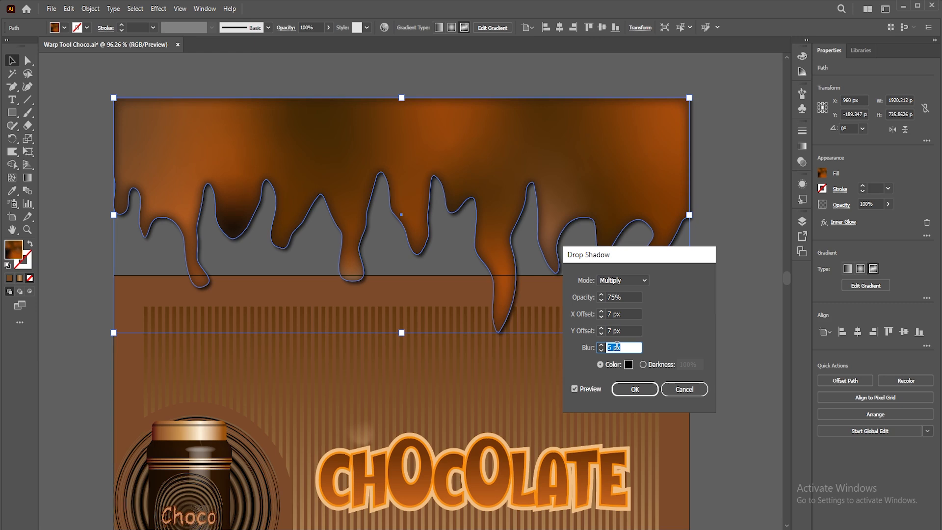
key("Up")
key("Up")
key("Up")
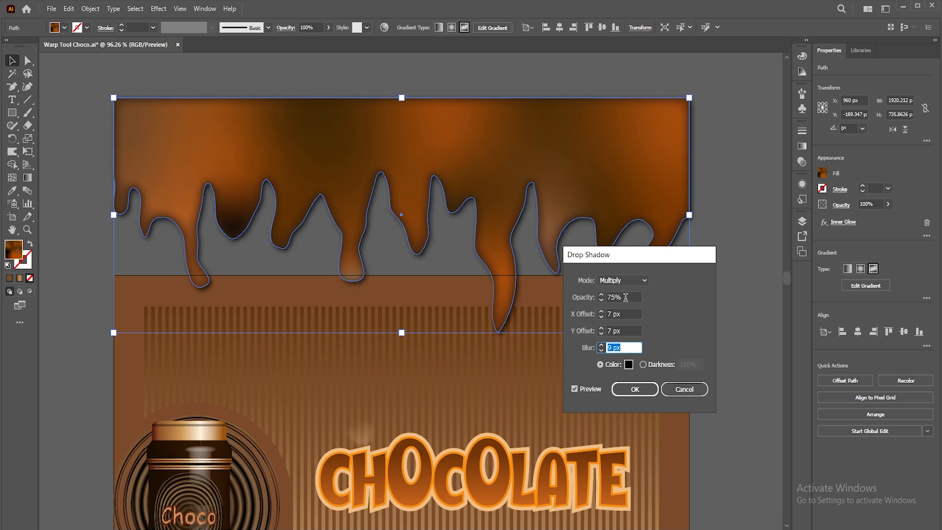
key("Up")
key("Up")
key("Up")
Step: Set the drop shadow's opacity to 50%, apply it and deselect the drip
left_click(611, 297)
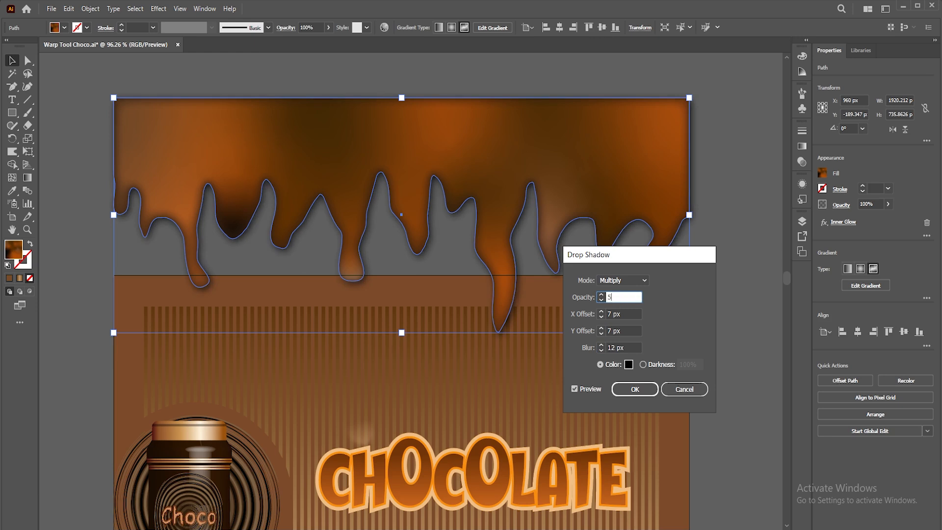
left_click(576, 389)
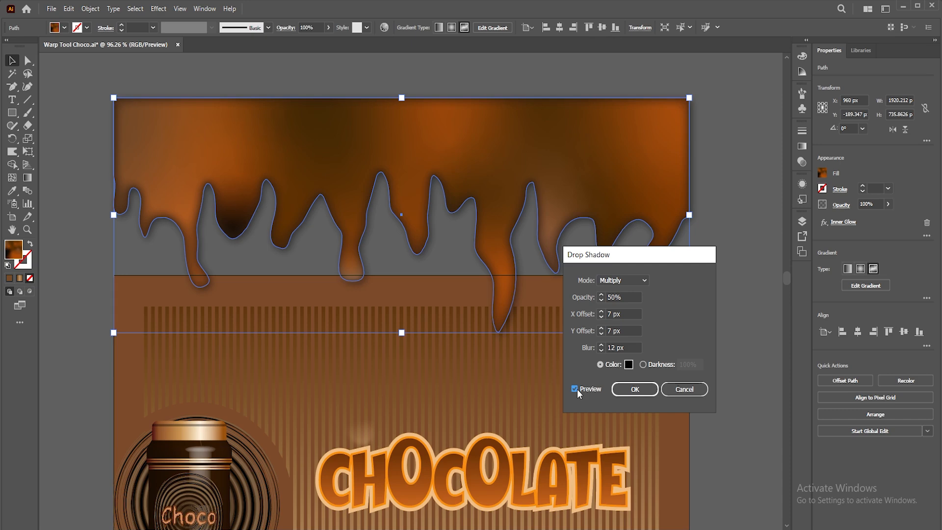
left_click(633, 389)
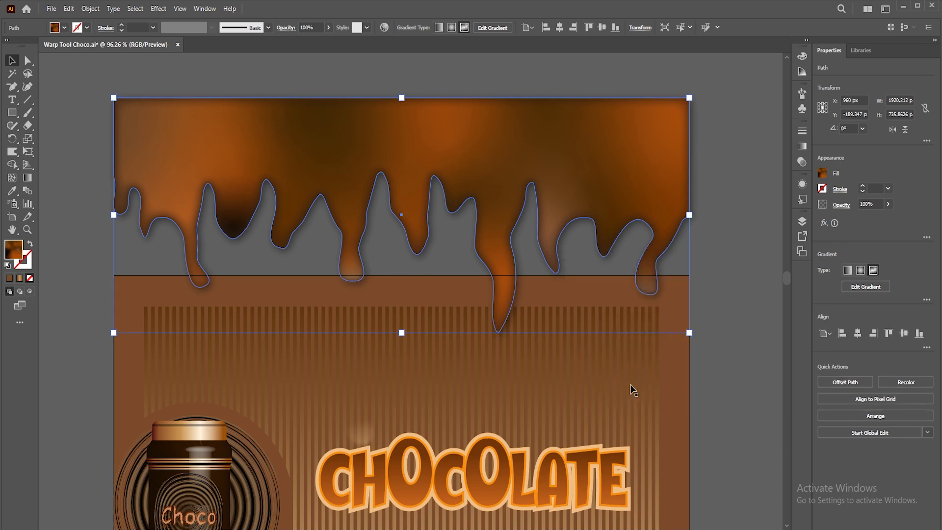
left_click(735, 343)
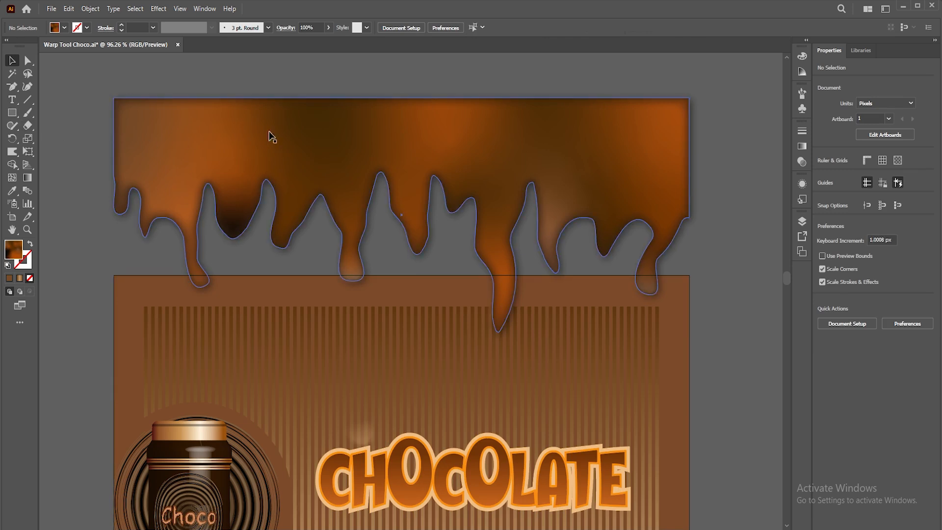
left_click_drag(316, 120, 316, 222)
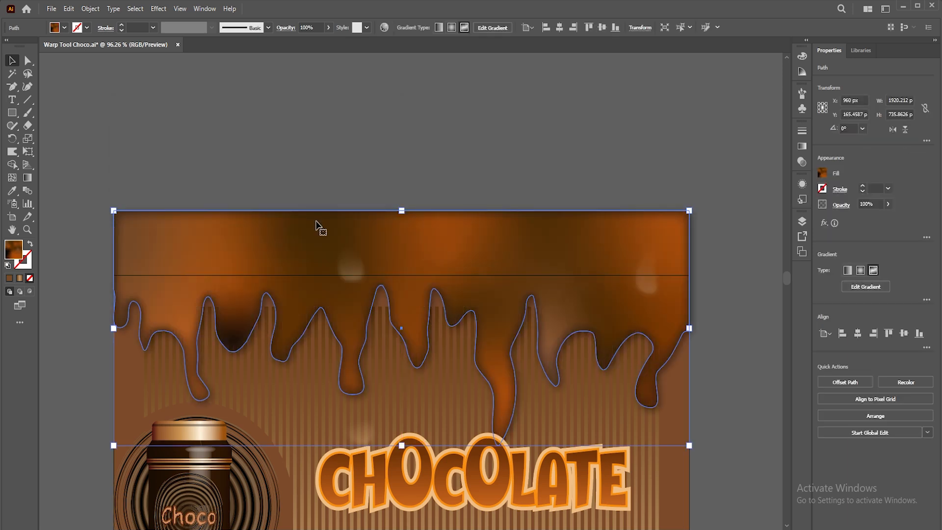
key("ctrl+z")
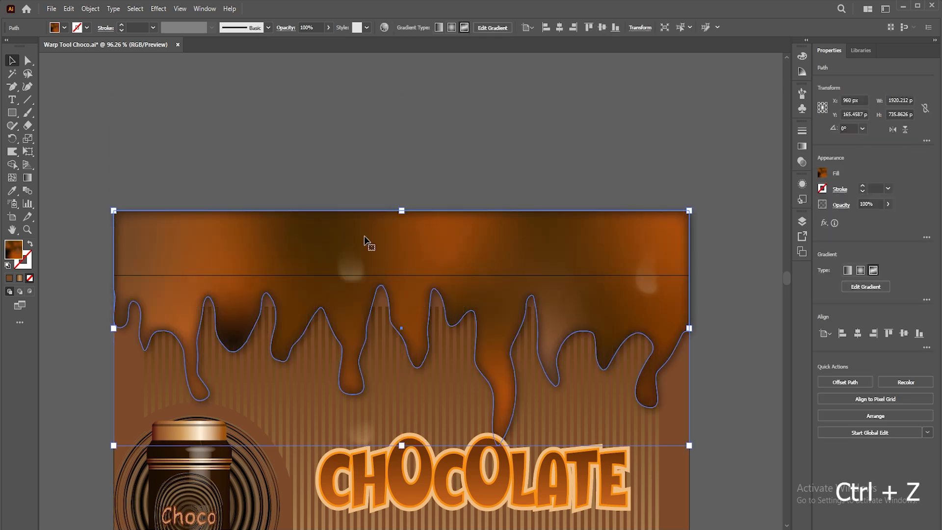
key("ctrl+z")
Step: Group the two highlight shapes on the rounded drips with the main chocolate drip shape
left_click(352, 265)
left_click(649, 284, "shift")
key("ctrl+g")
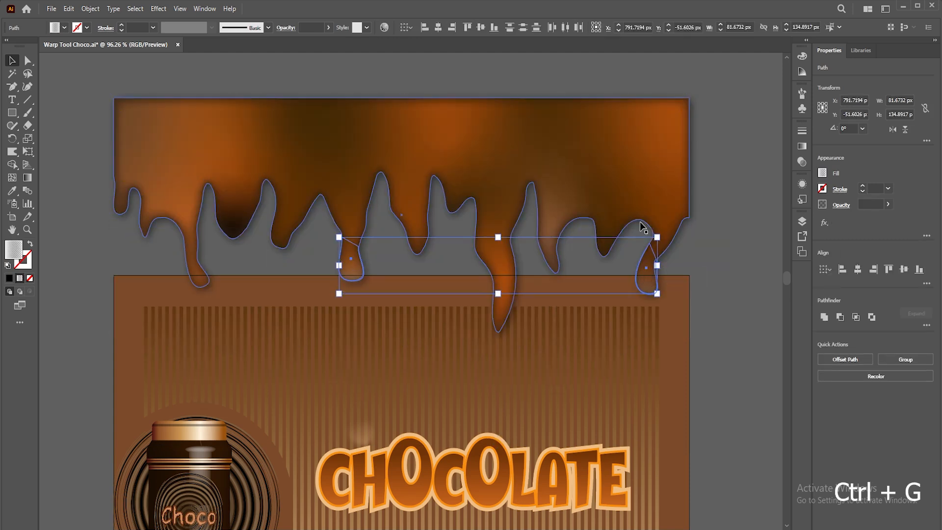
left_click(627, 193, "shift")
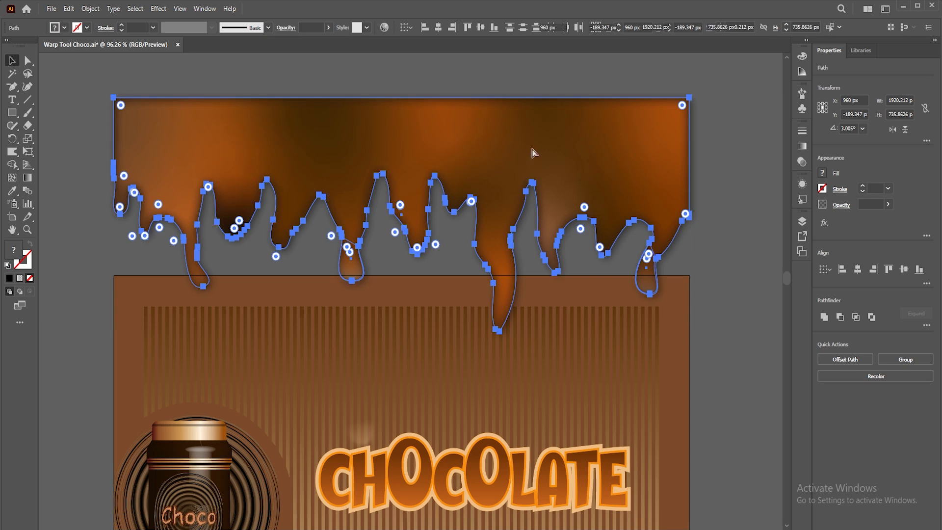
key("ctrl+g")
Step: Move the drip group straight down over the top of the poster, leaving a strip above the artboard, centered at about Y 227 px
left_click_drag(527, 143, 524, 246)
left_click(475, 181)
left_click_drag(477, 193, 482, 109)
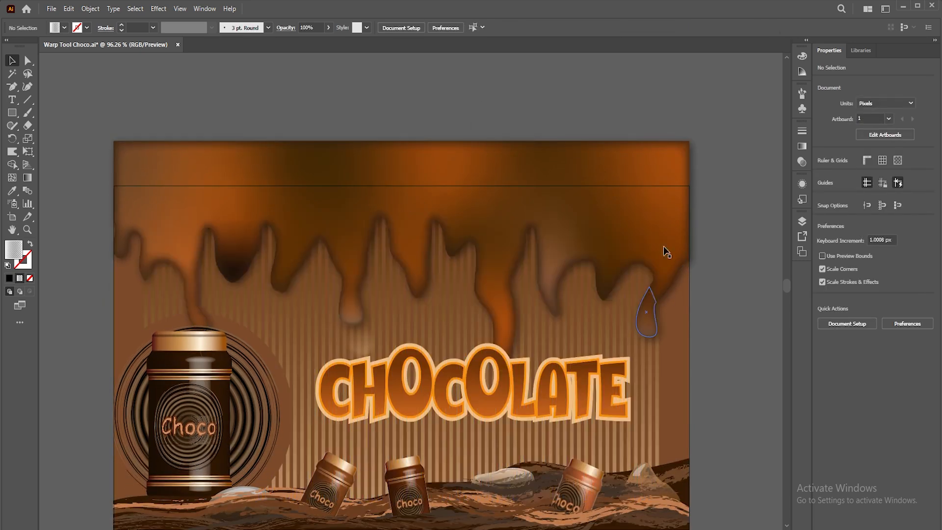
Step: Check the poster in Trim View with the whole artboard fitted in the window
left_click(182, 10)
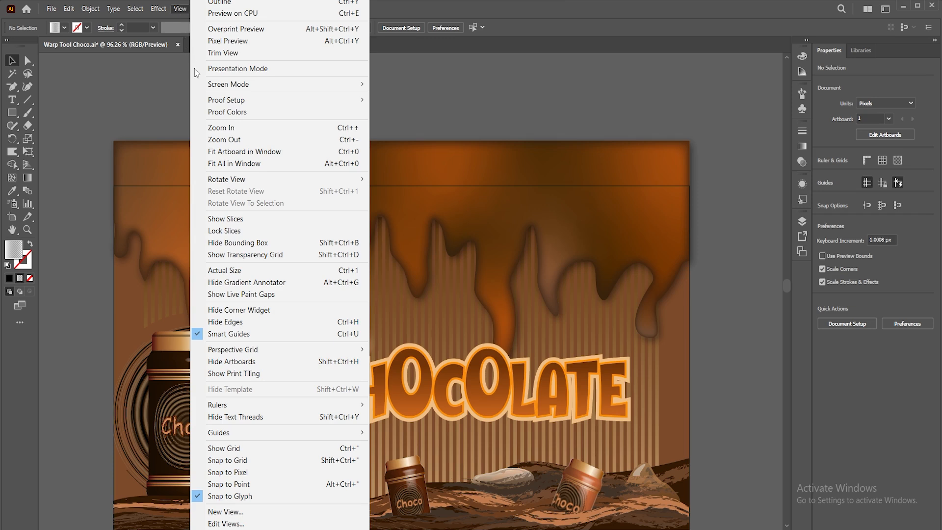
left_click(223, 53)
left_click(347, 157)
key("ctrl+0")
left_click(352, 104)
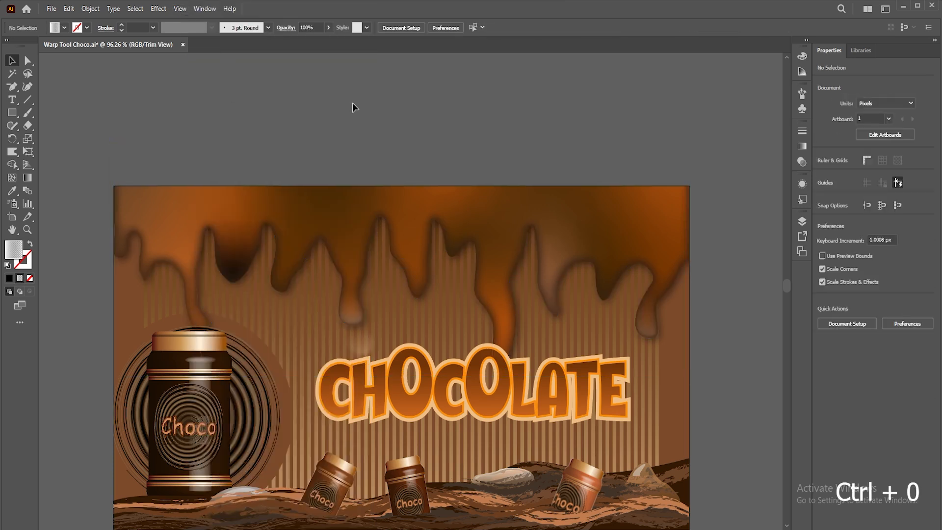
key("ctrl+plus")
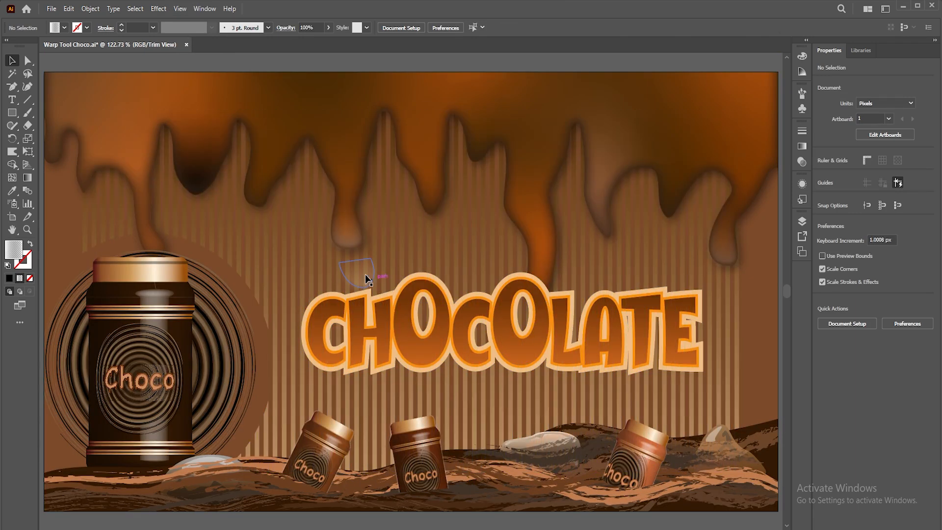
Step: Isolate the clip group with the jars, delete the stray blurred highlight above the CHOCOLATE title, and leave isolation
left_click(361, 272)
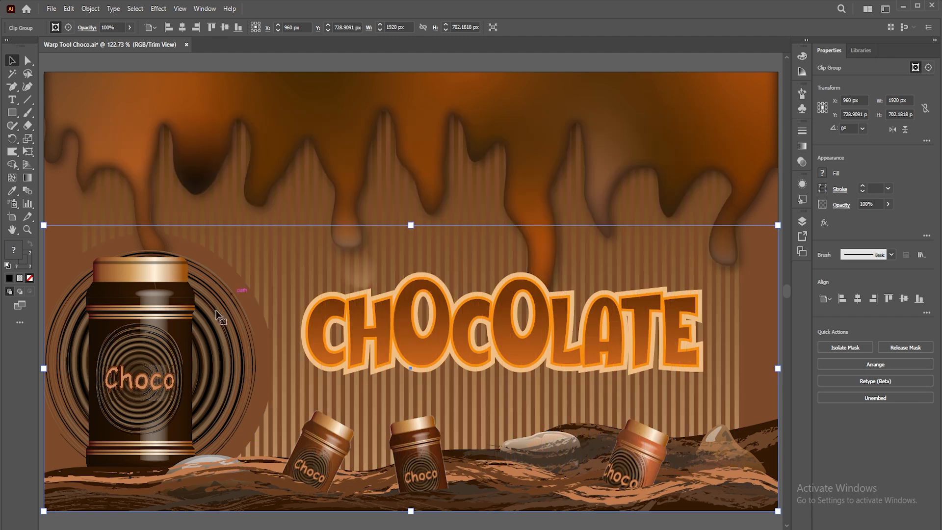
double_click(158, 334)
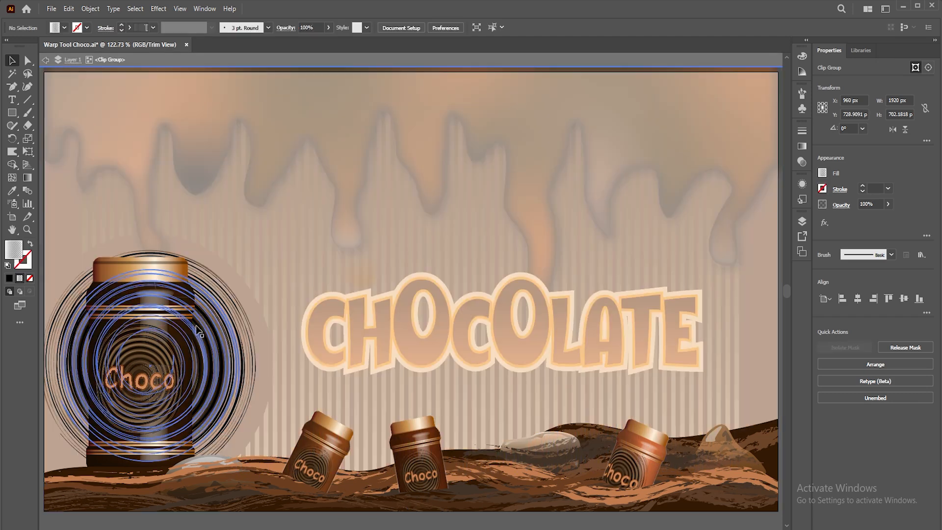
left_click(360, 277)
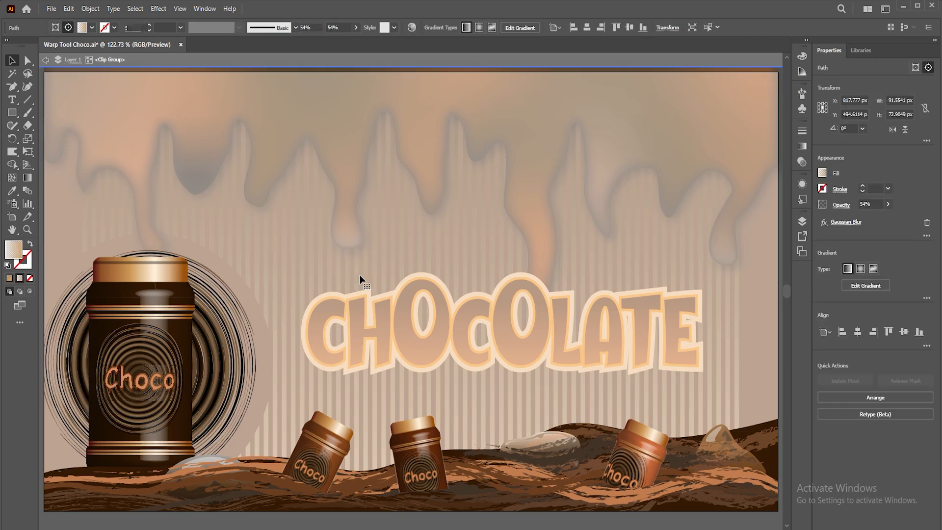
key("Delete")
key("Escape")
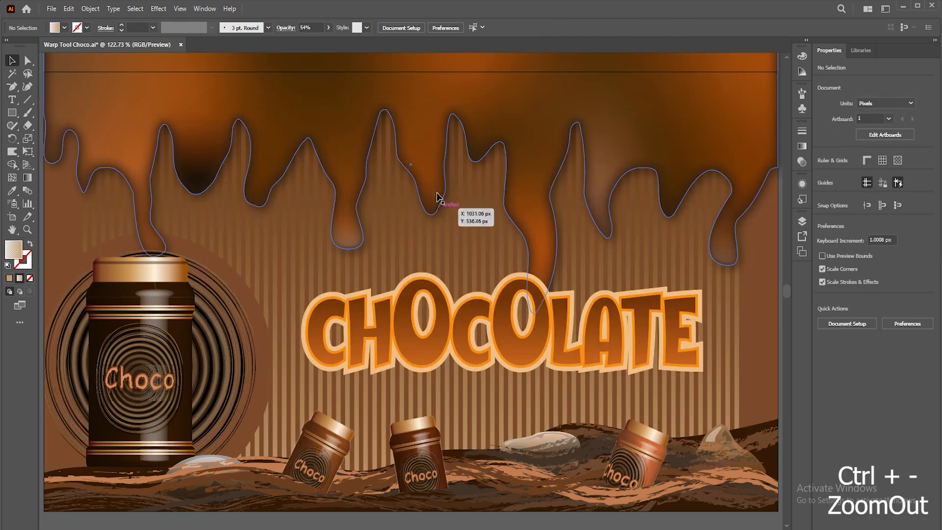
Step: Recolor the chocolate drip group to a darker brown by lowering its overall brightness, then deselect it
key("ctrl+minus")
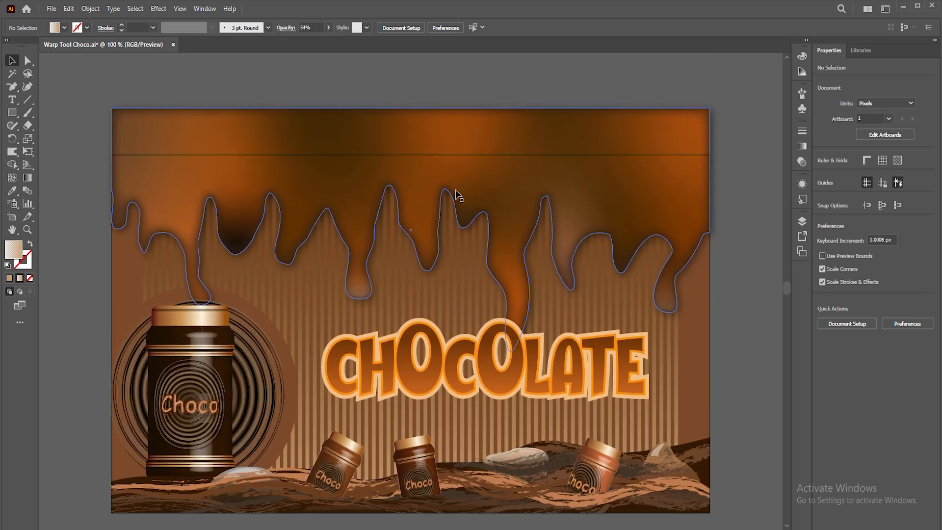
left_click(455, 130)
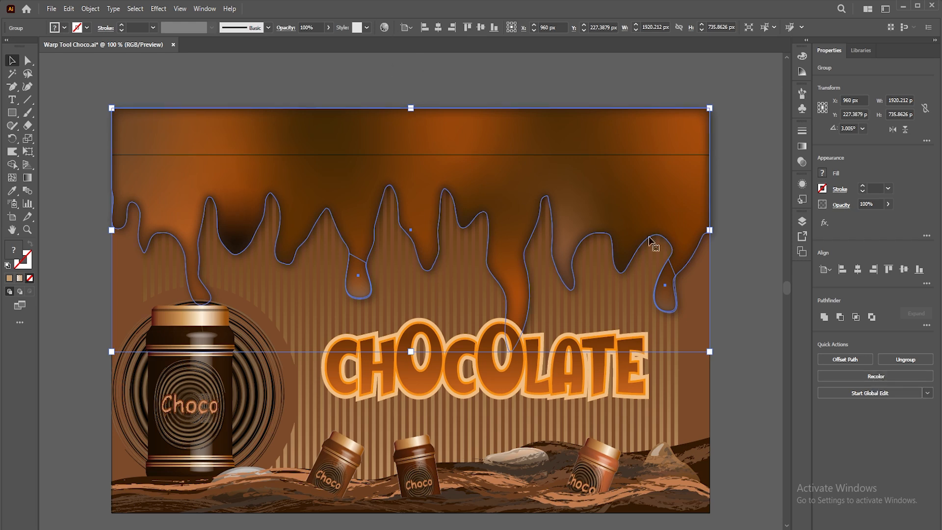
left_click(860, 376)
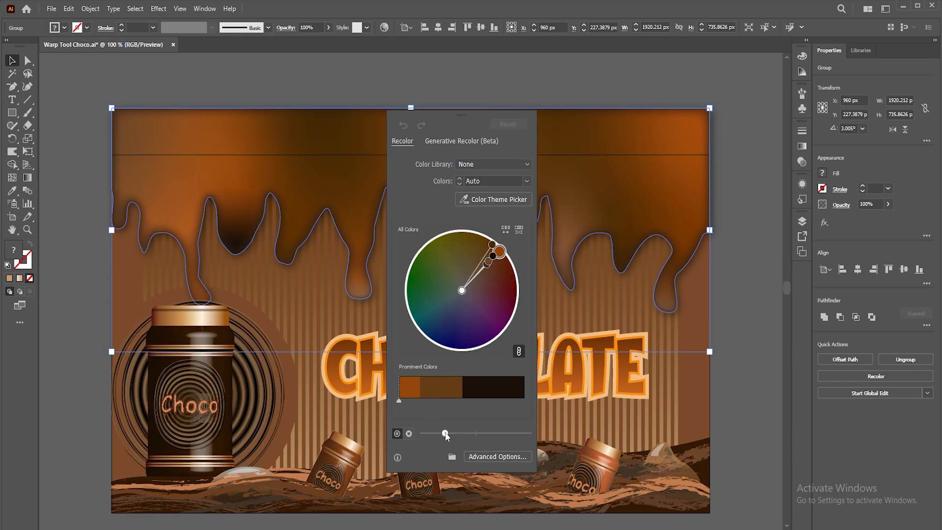
left_click(440, 434)
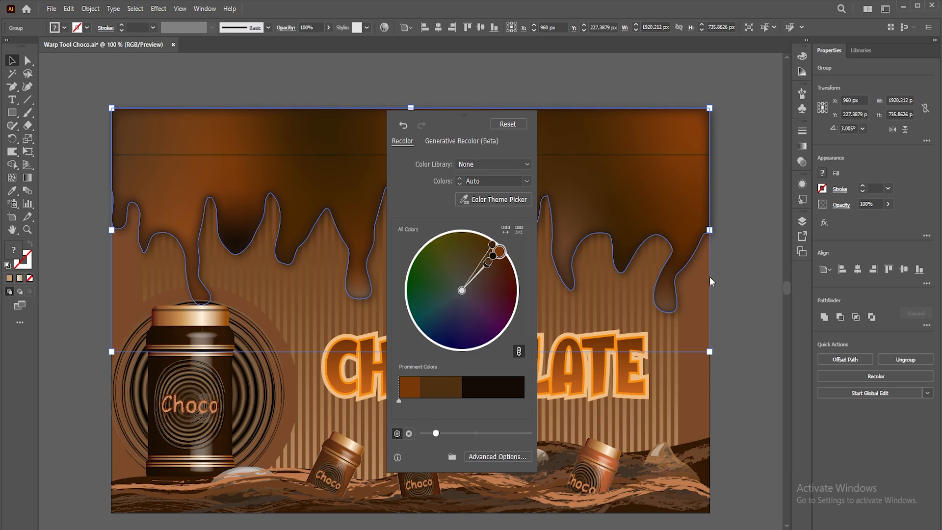
left_click(729, 275)
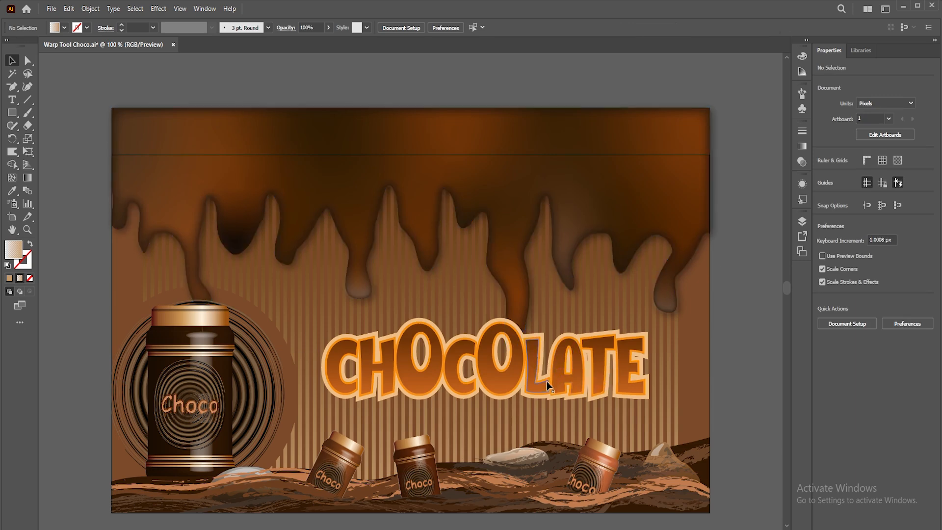
Step: With the CHOCOLATE title selected, reset the Warp tool to 100 px width, 100 px height and 50% intensity, and return to the Selection tool
left_click(546, 379)
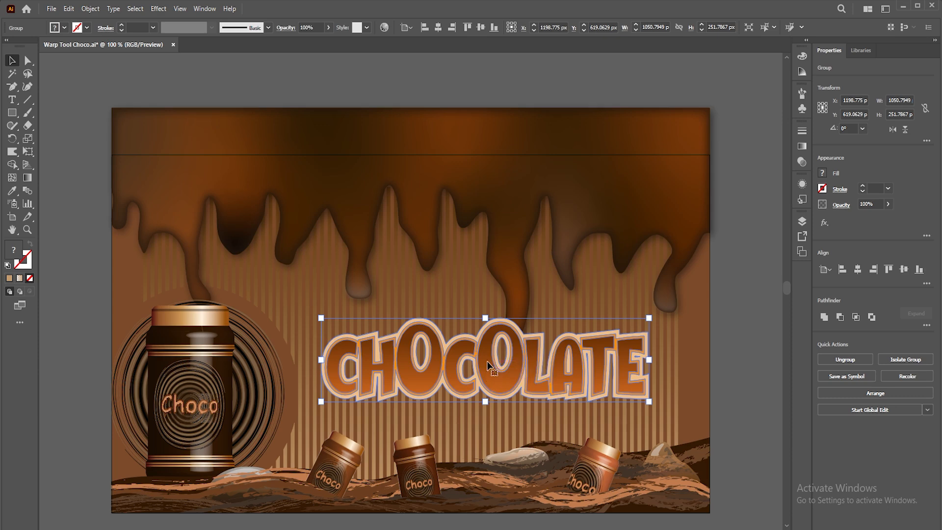
double_click(13, 156)
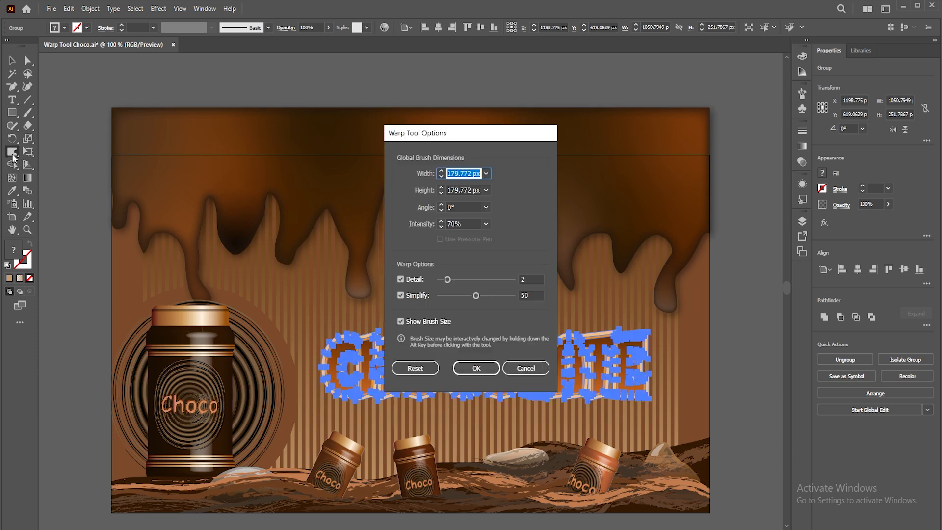
left_click(424, 367)
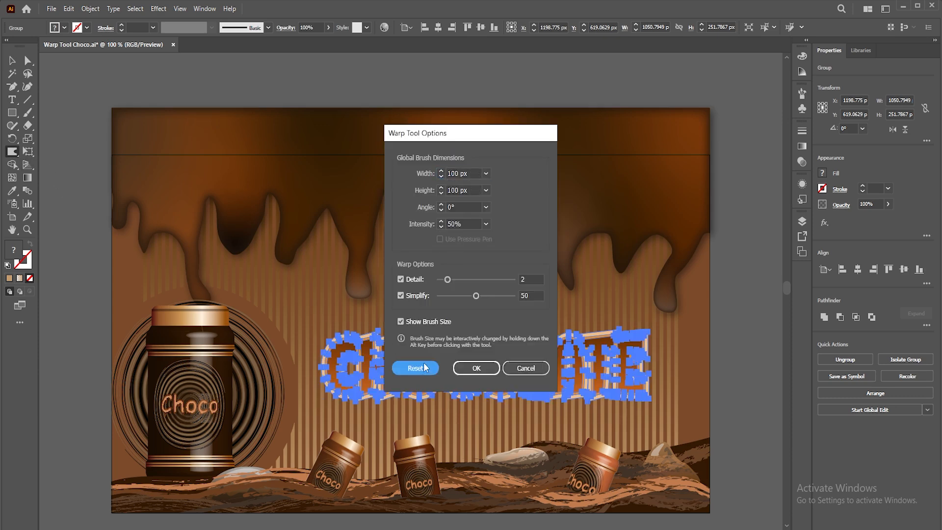
left_click(476, 368)
key("v")
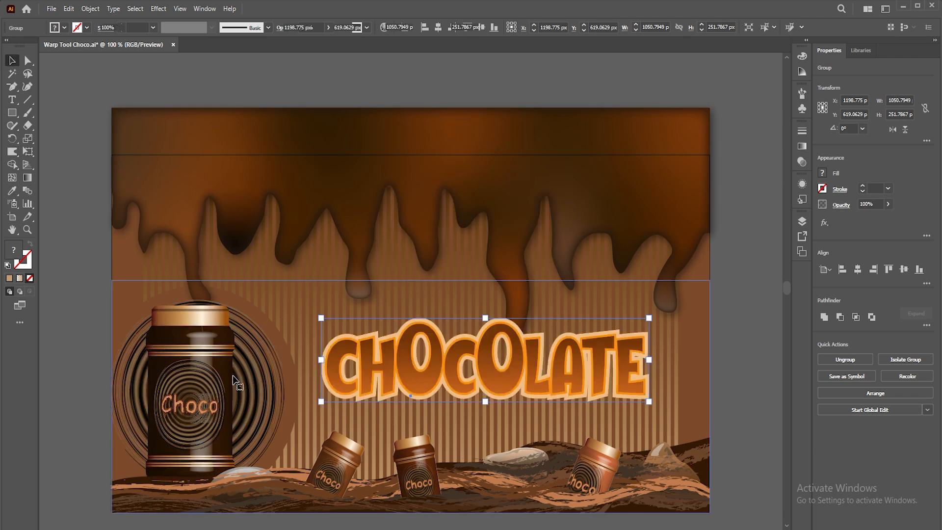
Step: Lock the clip group containing the jars and the chocolate ground
left_click(234, 381)
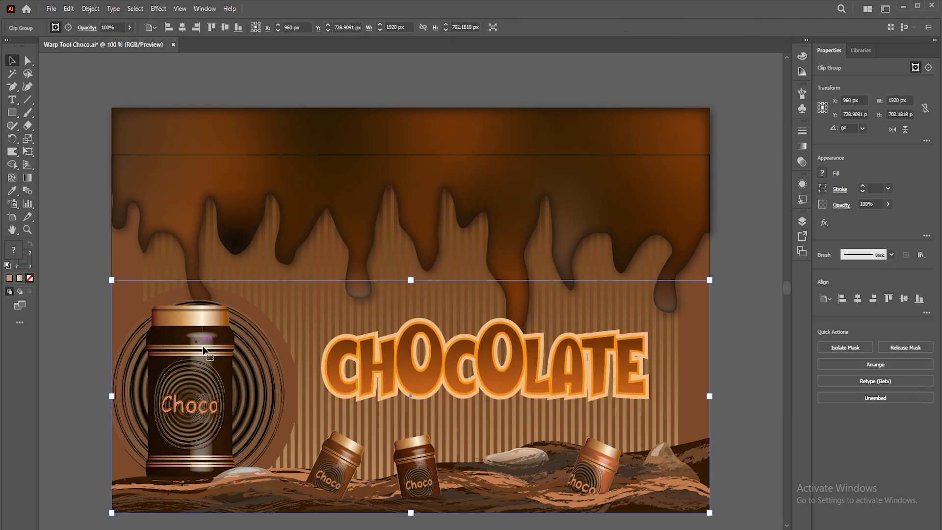
left_click(90, 8)
mouse_move(117, 101)
left_click(261, 96)
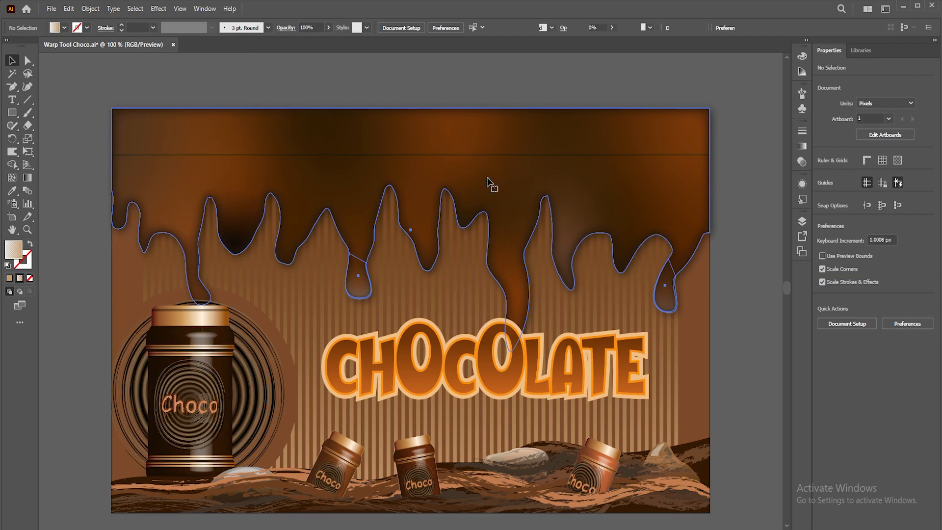
Step: Turn on Trim View so the artwork outside the artboard is hidden, and clear the drip selection
left_click(487, 181)
left_click(180, 8)
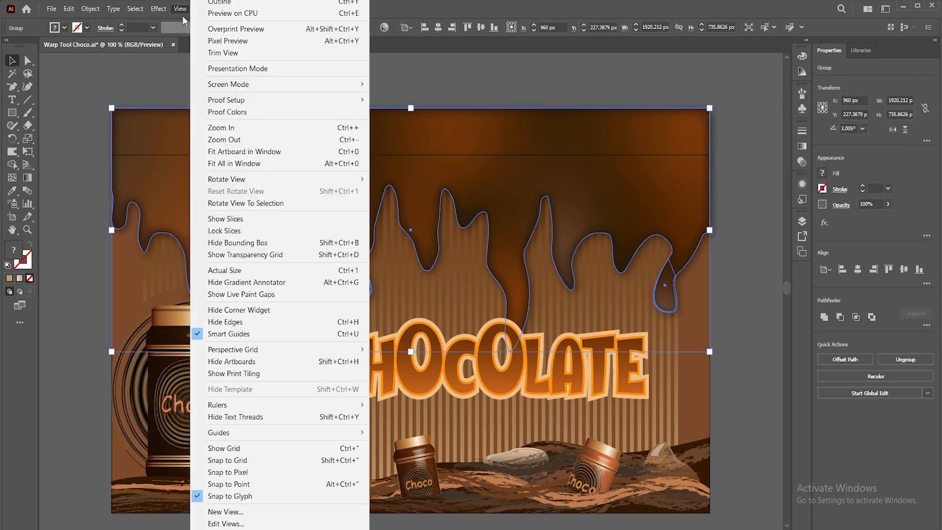
left_click(221, 53)
left_click(351, 91)
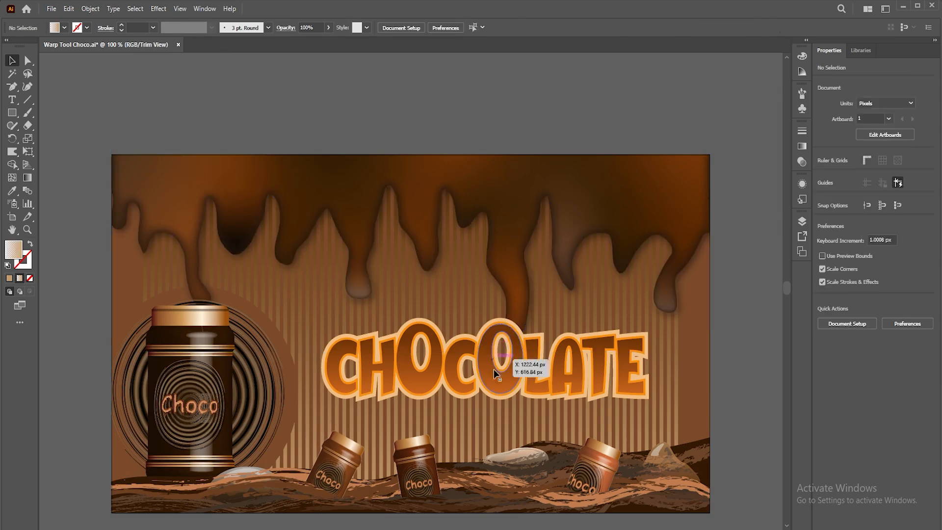
Step: Select the CHOCOLATE title and warp the bottom edges of its first C and H downward into short drips
left_click(521, 386)
left_click_drag(522, 378, 523, 386)
key("z")
left_click_drag(500, 422, 475, 357)
key("v")
left_click(12, 153)
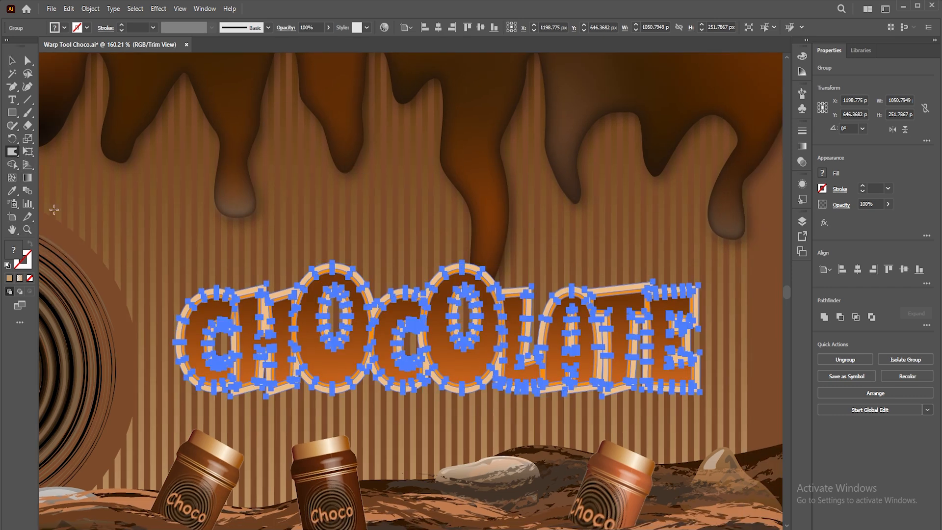
left_click_drag(200, 384, 207, 406)
left_click_drag(244, 385, 249, 409)
left_click_drag(295, 382, 301, 405)
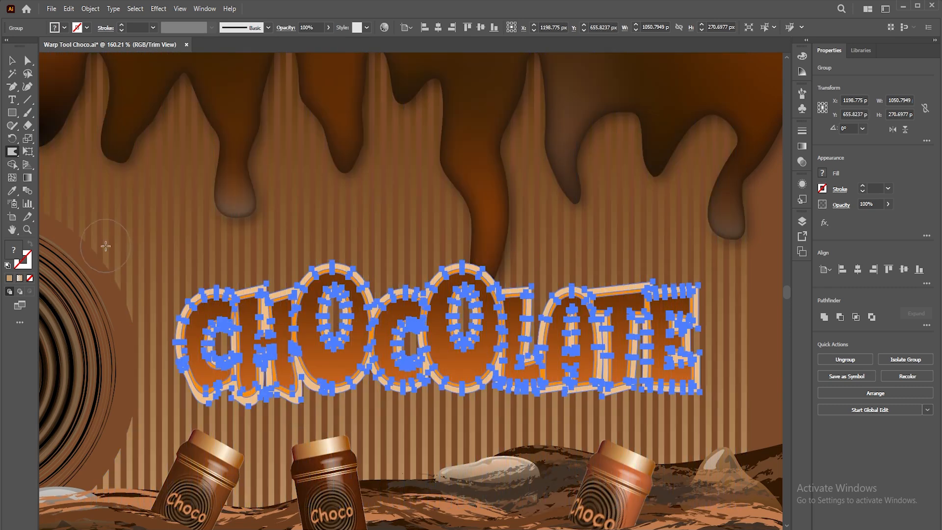
Step: Set the Warp tool's intensity to 70% and pull the bottoms of the title's remaining letters, from the first O to the E, into drips
double_click(12, 151)
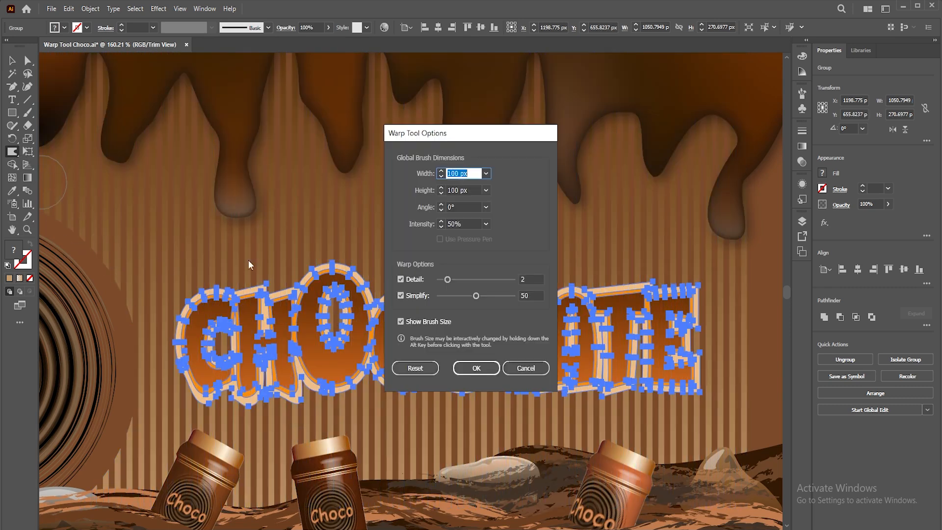
left_click(485, 224)
left_click(501, 308)
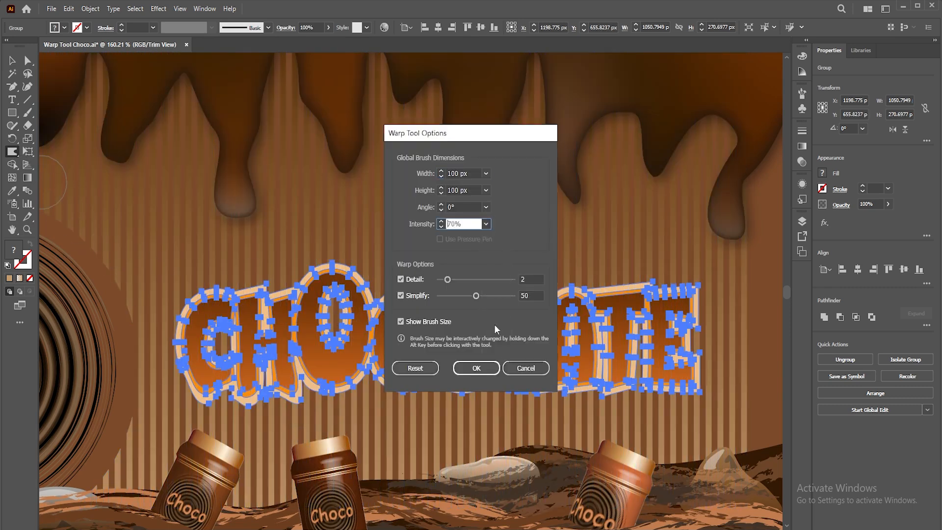
left_click(473, 371)
left_click_drag(333, 374, 360, 425)
mouse_move(401, 378)
left_mouse_down()
mouse_move(397, 397)
mouse_move(430, 420)
left_mouse_up()
mouse_move(462, 340)
left_mouse_down()
mouse_move(472, 405)
mouse_move(580, 412)
mouse_move(680, 393)
mouse_move(685, 410)
mouse_move(706, 360)
left_mouse_up()
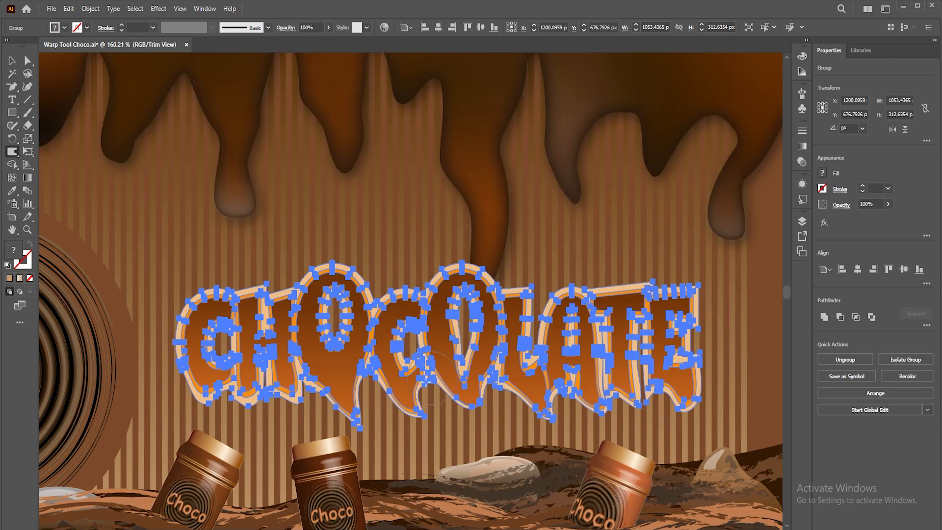
Step: Broaden the drips beneath the first O, second C and second O with further warp strokes, and return to the Selection tool
mouse_move(376, 386)
left_mouse_down()
mouse_move(381, 411)
mouse_move(354, 407)
mouse_move(332, 391)
mouse_move(325, 415)
left_mouse_up()
left_click_drag(396, 402, 398, 425)
left_click_drag(443, 385, 441, 411)
key("v")
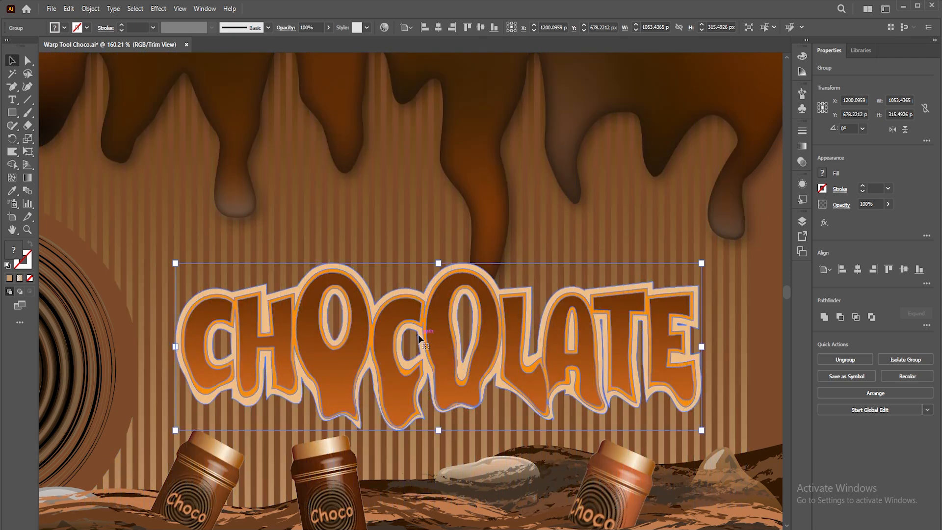
Step: Review the whole poster with the warped title and trimmed drip, leaving nothing selected
left_click(760, 348)
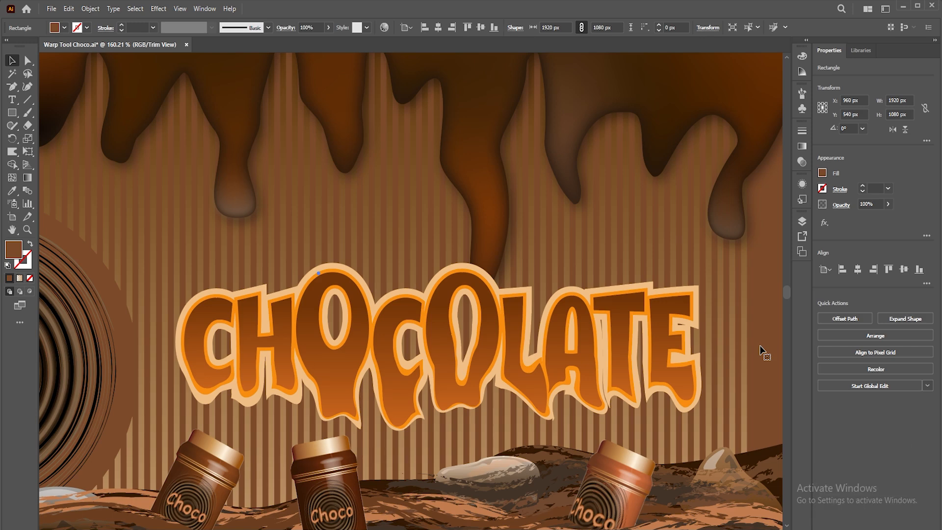
key("ctrl+0")
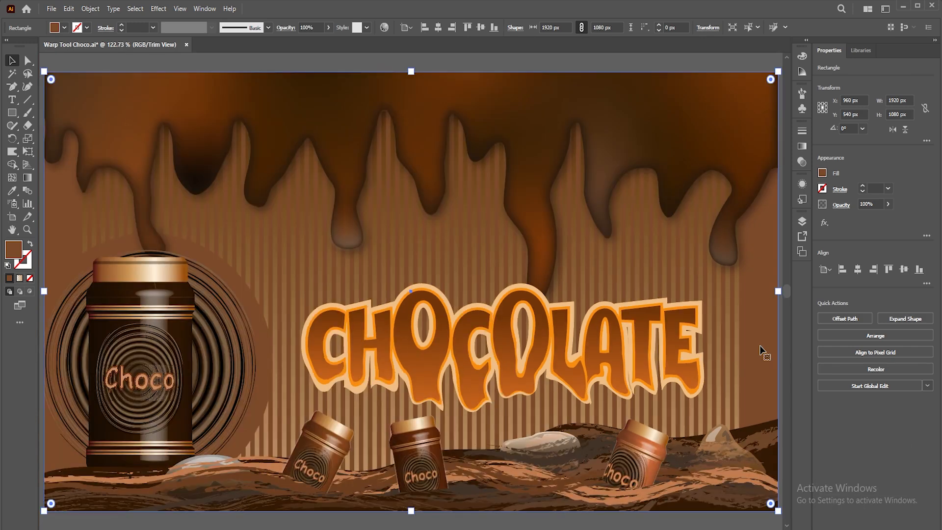
left_click(469, 56)
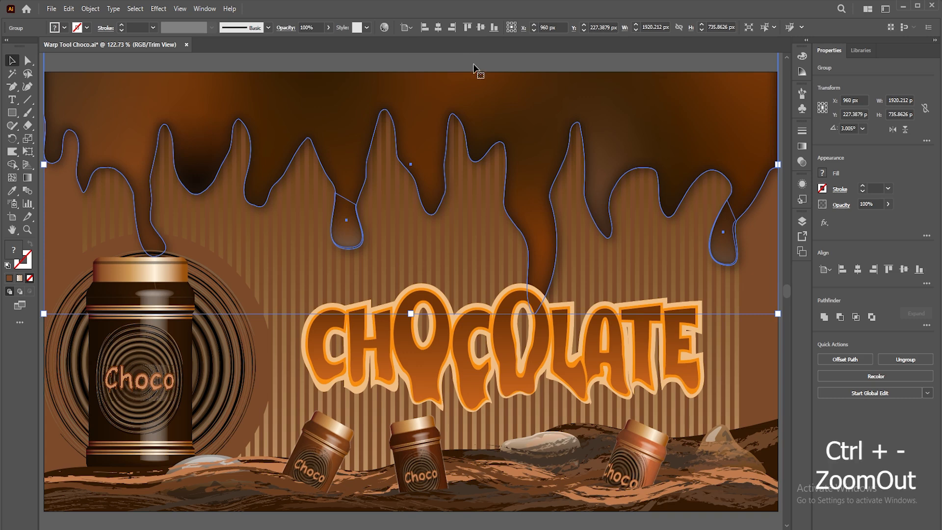
key("ctrl+minus")
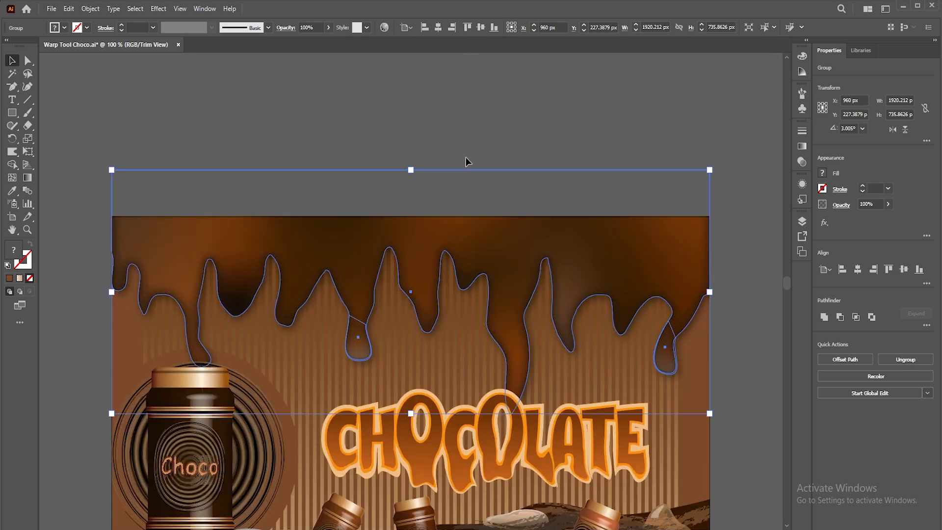
scroll(478, 187, "down", 3)
left_click(475, 102)
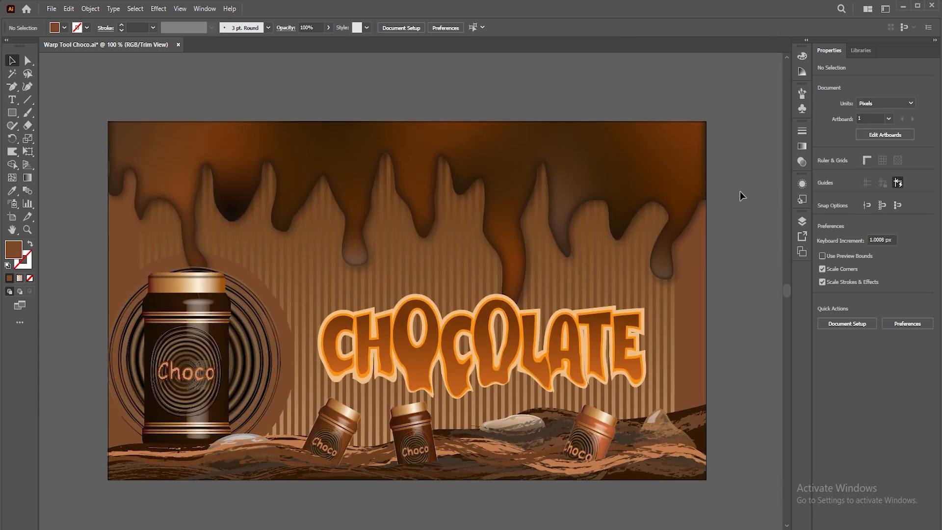